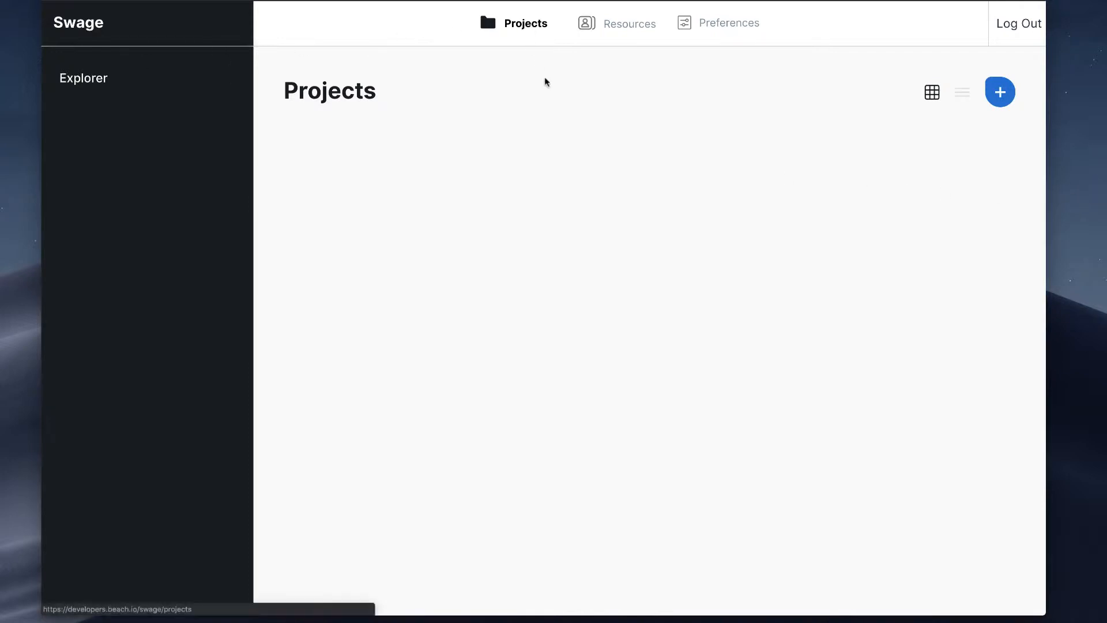
Step: Start a new project and enter 001 as its project number
click(1006, 93)
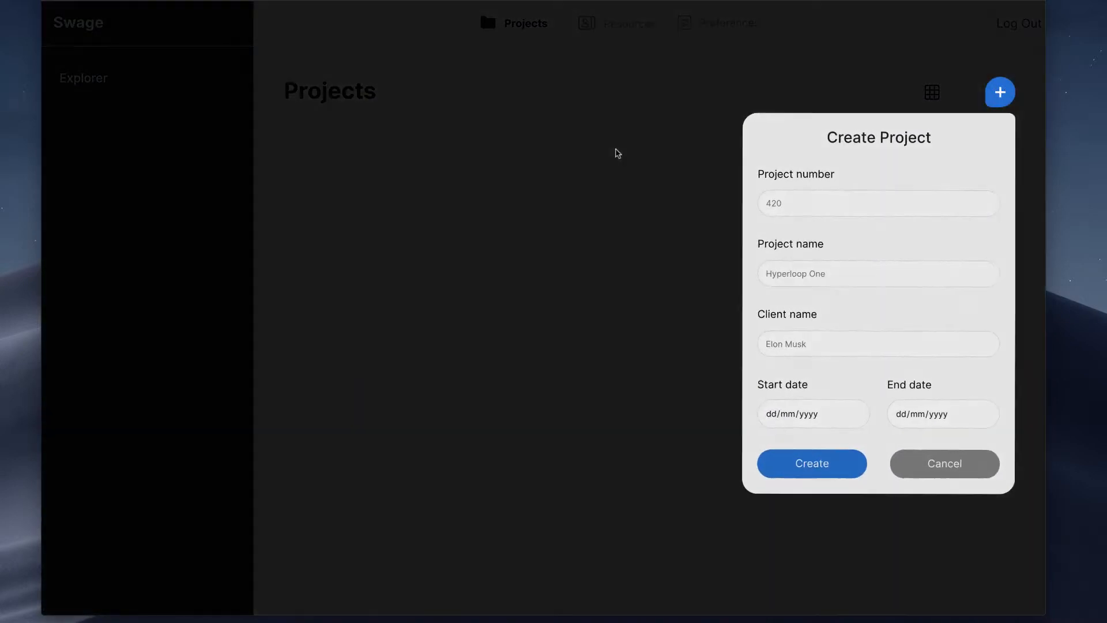
click(800, 201)
text(002)
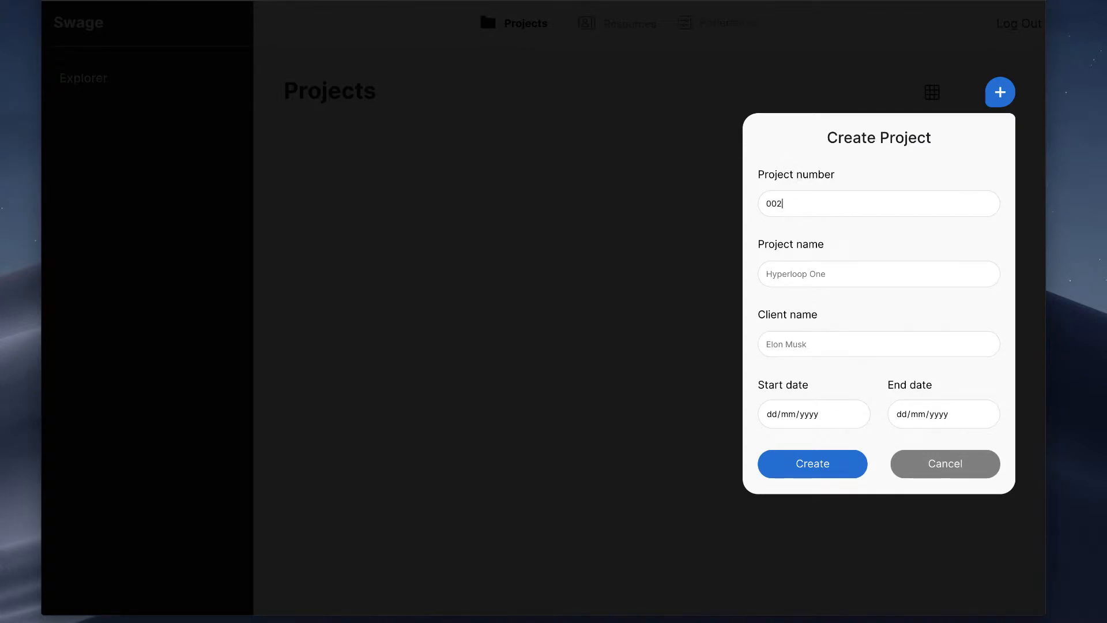
key(BackSpace)
text(1)
Step: Enter "Mobile App for the Intergalactic Republic" as the new project's name
click(805, 273)
text(Mobile App for the Intergelactic)
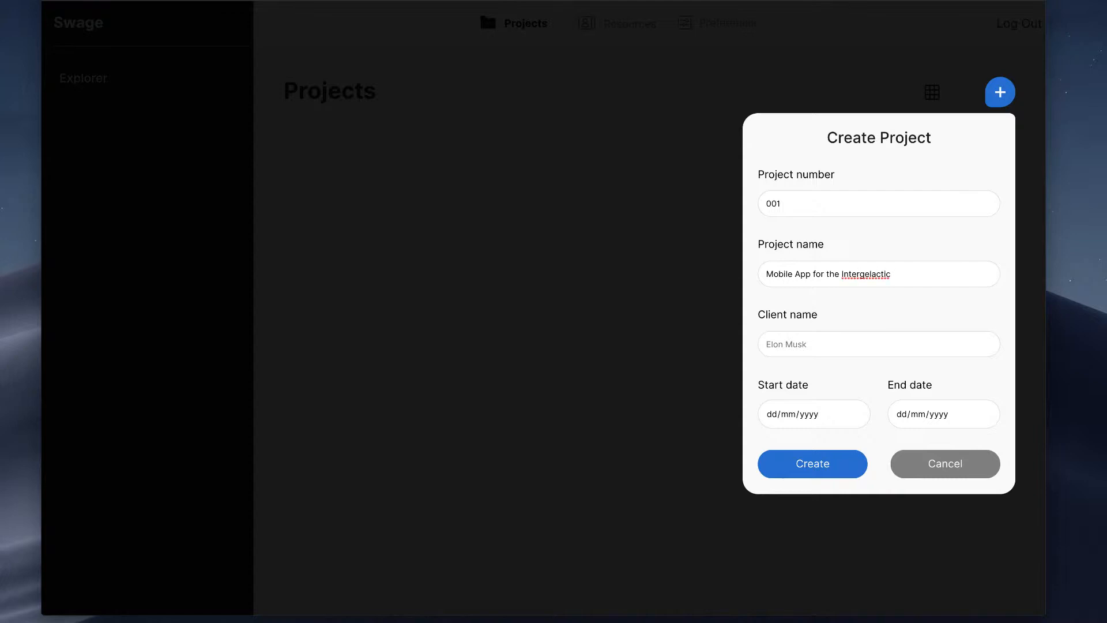
key(BackSpace)
key(BackSpace)
key(BackSpace)
key(BackSpace)
key(BackSpace)
key(BackSpace)
key(BackSpace)
key(BackSpace)
text(galati)
key(BackSpace)
text(ctic Sena)
key(BackSpace)
key(BackSpace)
key(BackSpace)
key(BackSpace)
text(Republic)
Step: Fill in the client's title and surname as the project's client name
click(799, 344)
text(Chacello)
key(BackSpace)
key(BackSpace)
key(BackSpace)
key(BackSpace)
key(BackSpace)
text(ncellor)
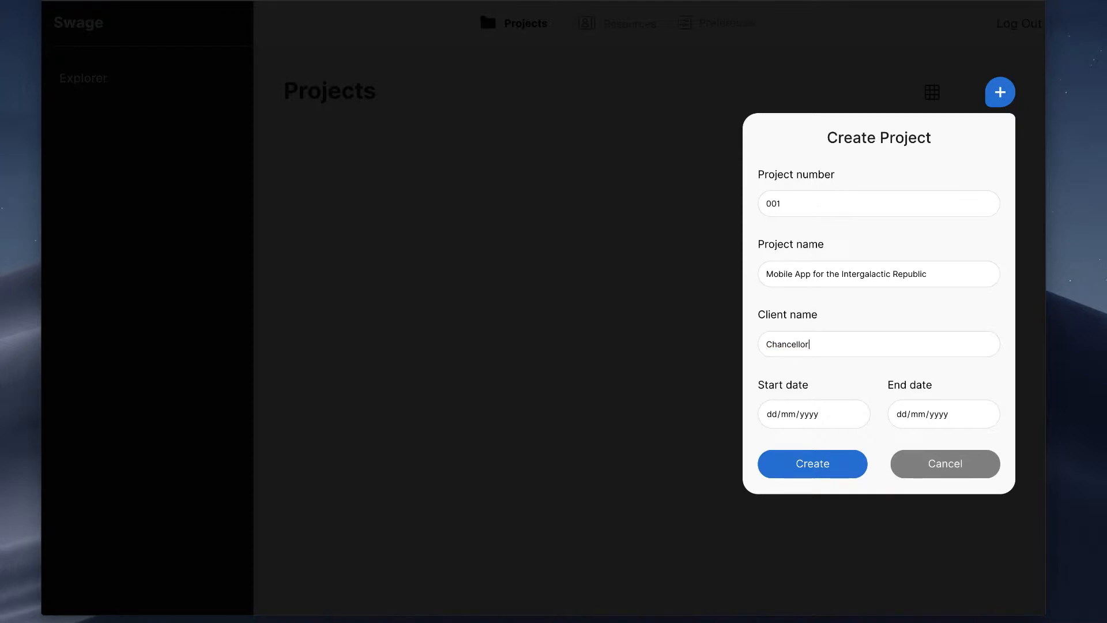
text( Valorum)
Step: Create the project with start date 01/03/2019 and end date 31/05/2019, and close the creation form
click(771, 416)
text(01/)
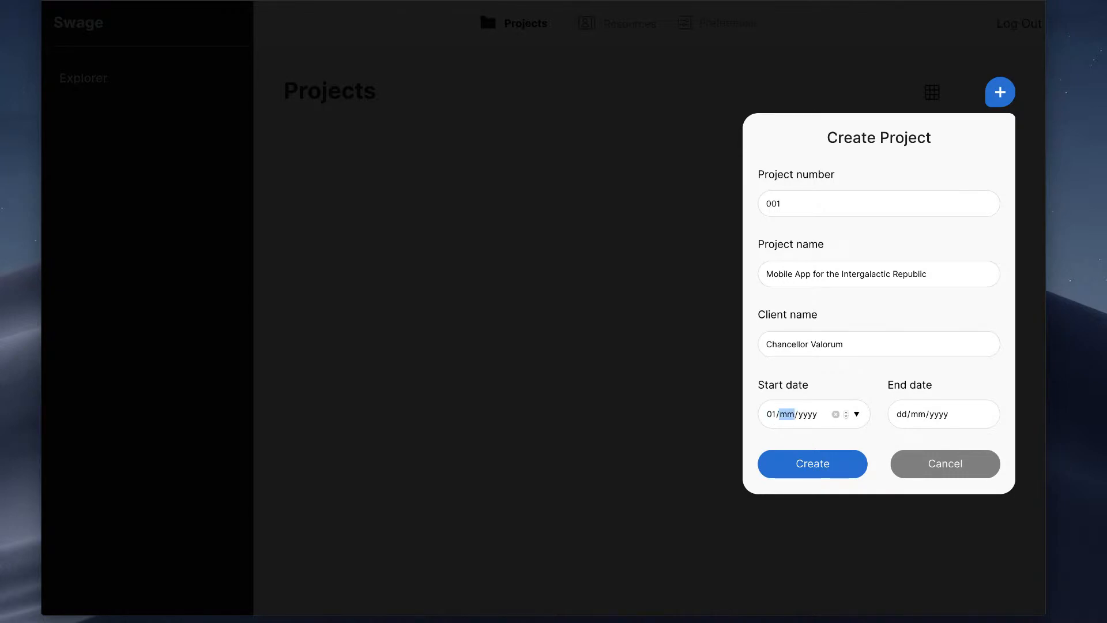
text(03/)
text(2019)
key(Tab)
text(01)
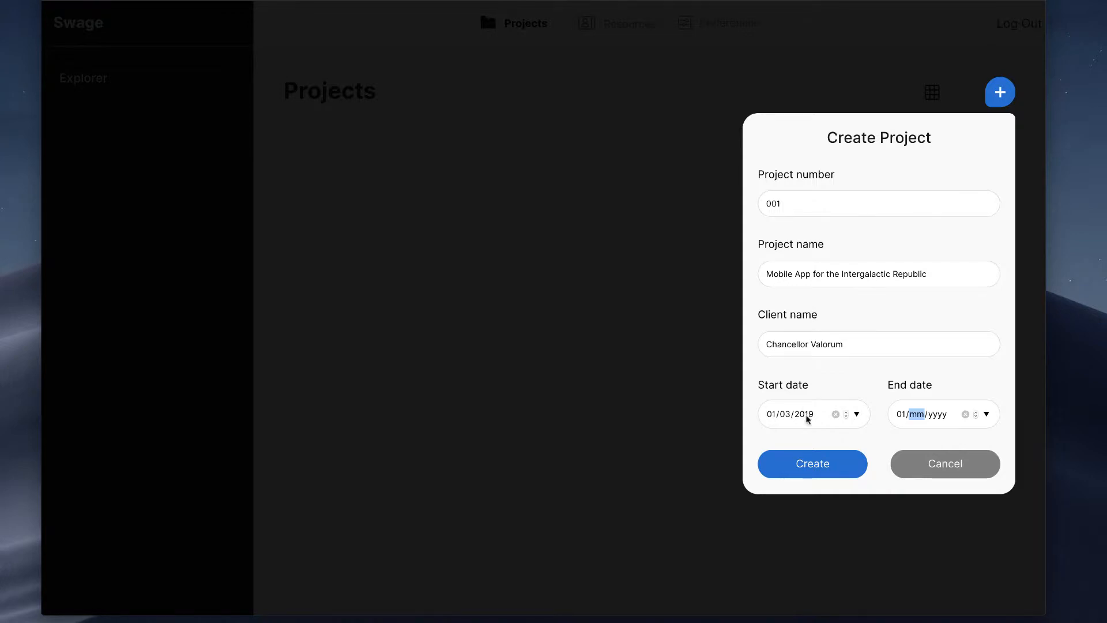
click(902, 415)
text(31/05/2019)
click(860, 442)
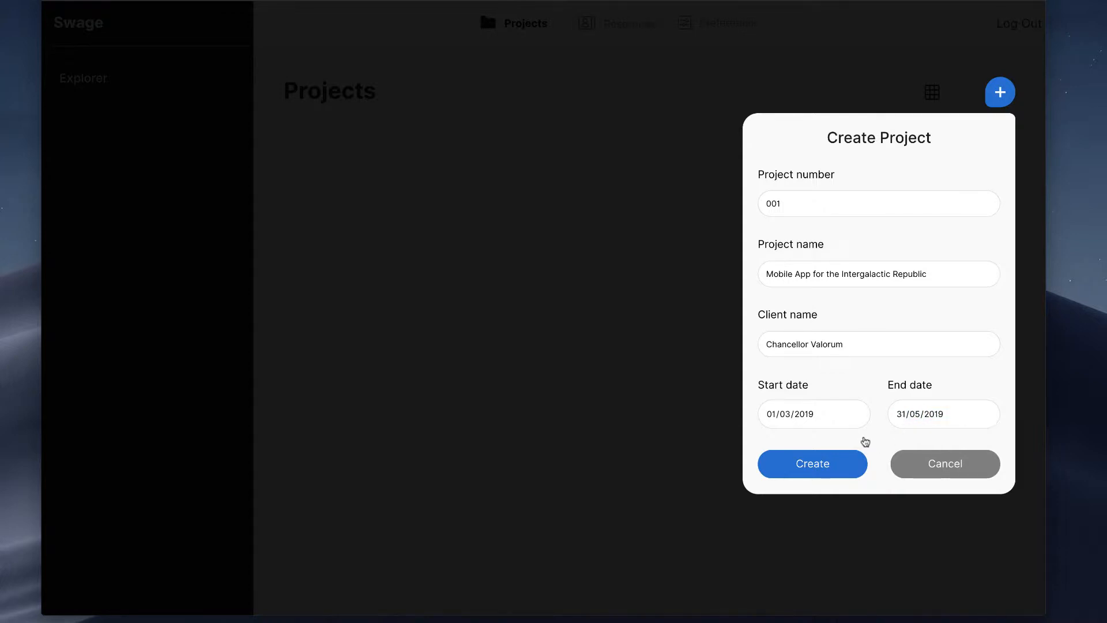
click(829, 464)
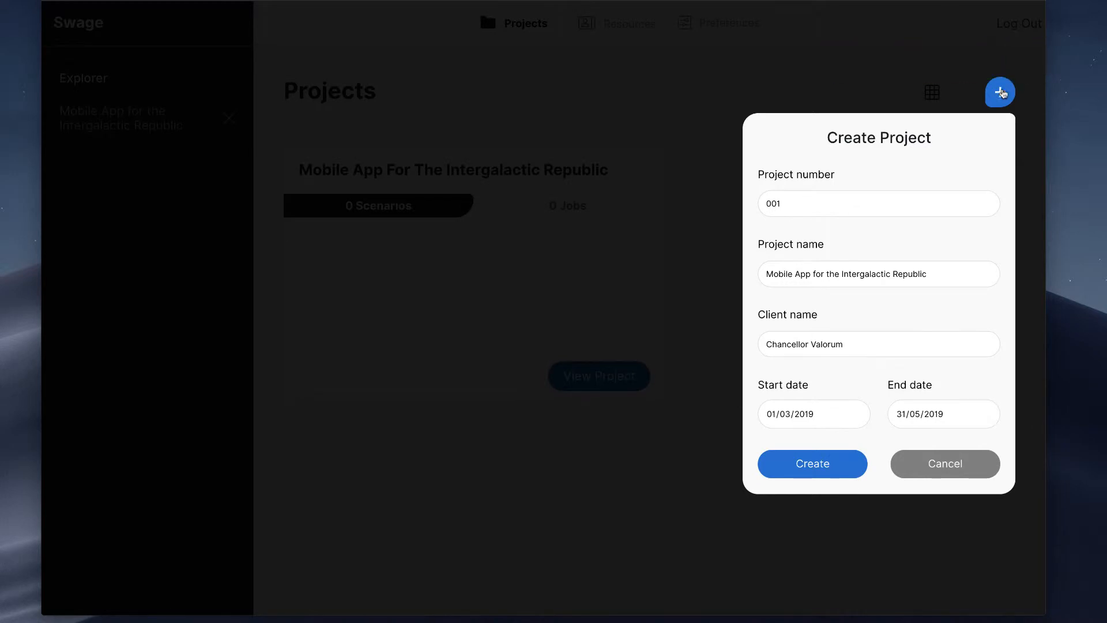
click(666, 285)
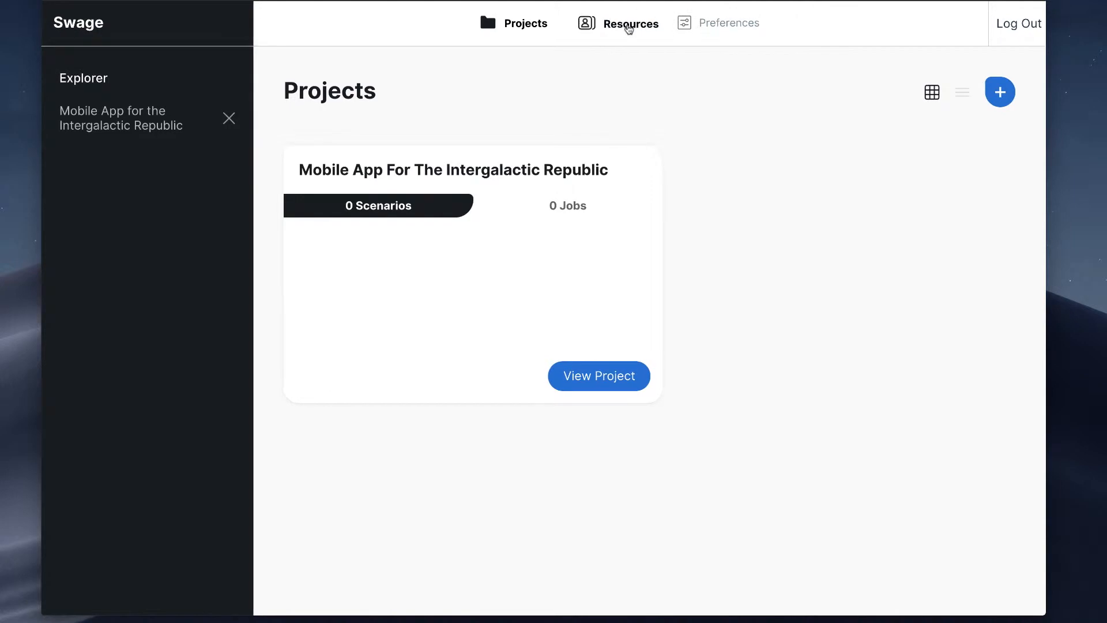
Step: Update the preferences with USD as the default currency and close them
drag(725, 23, 761, 23)
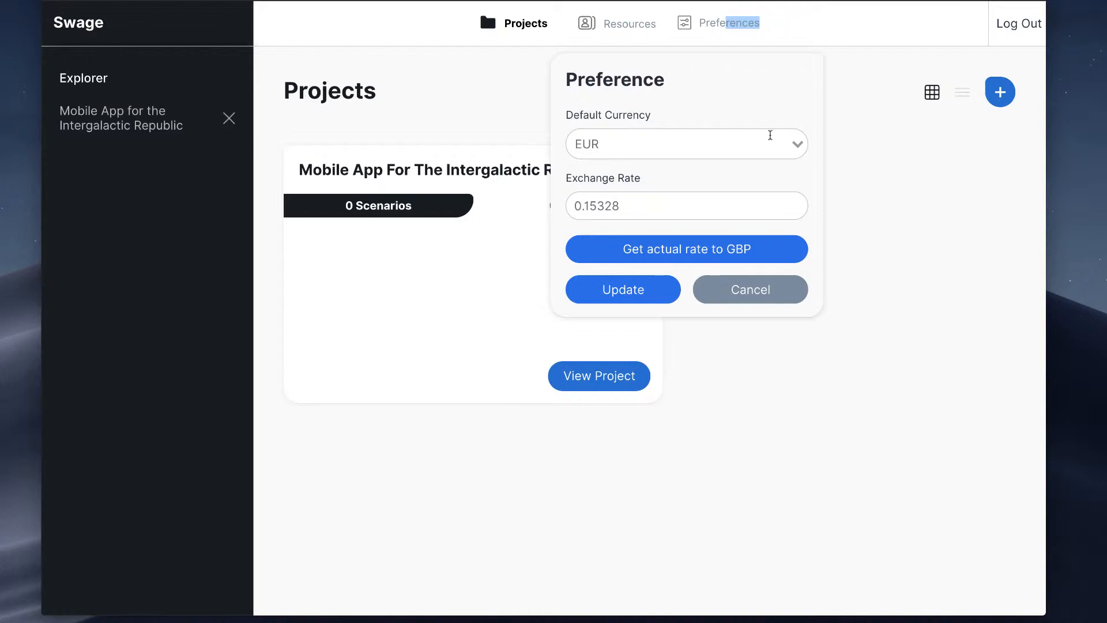
click(796, 152)
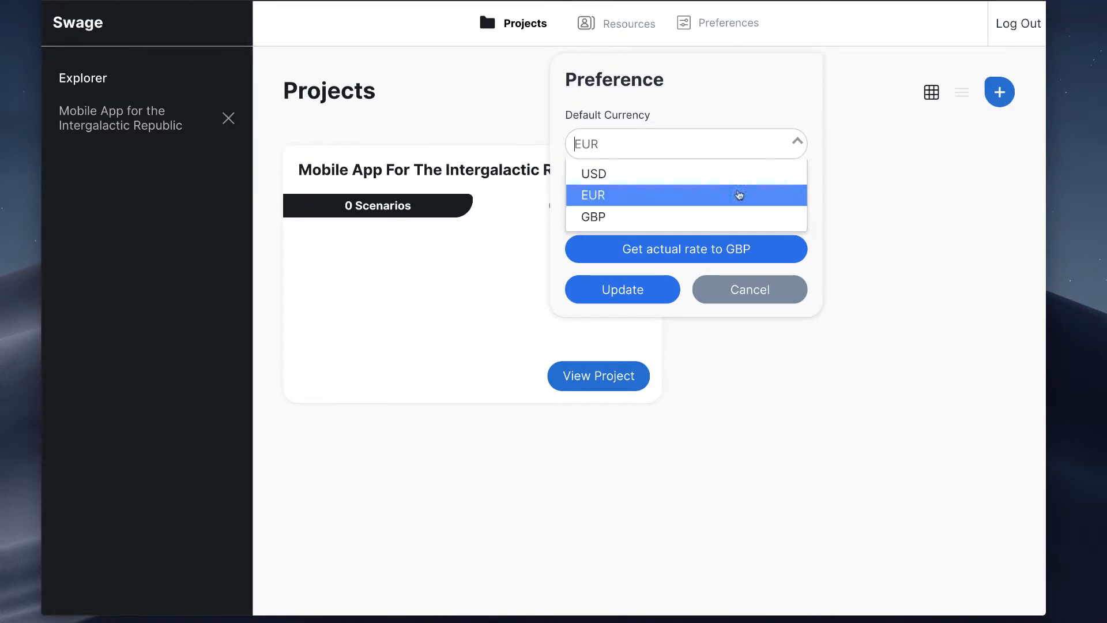
click(639, 174)
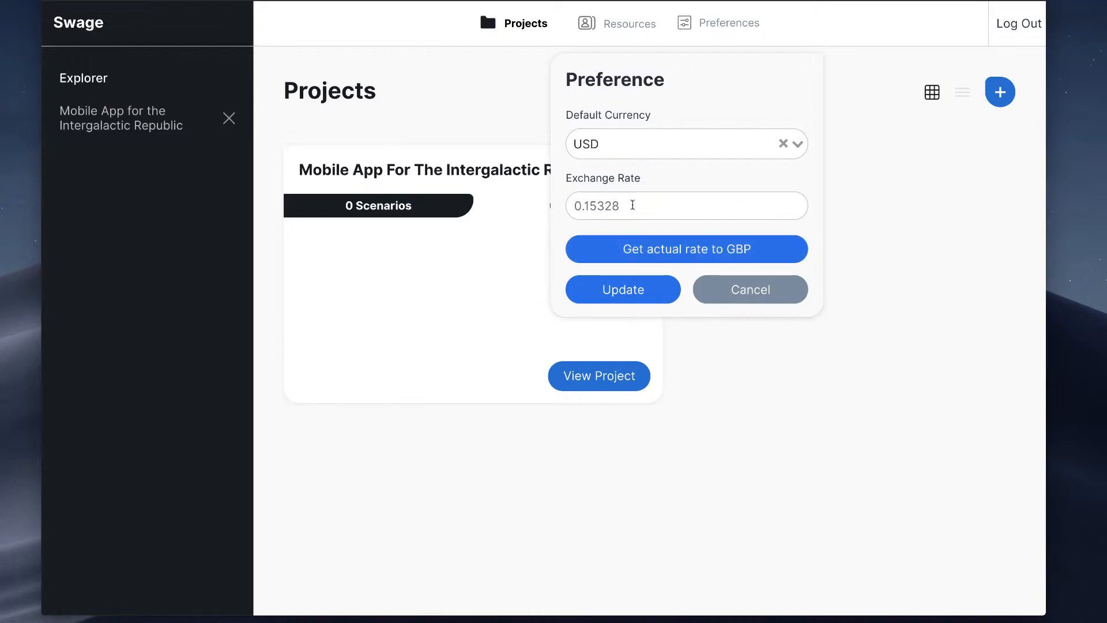
click(625, 300)
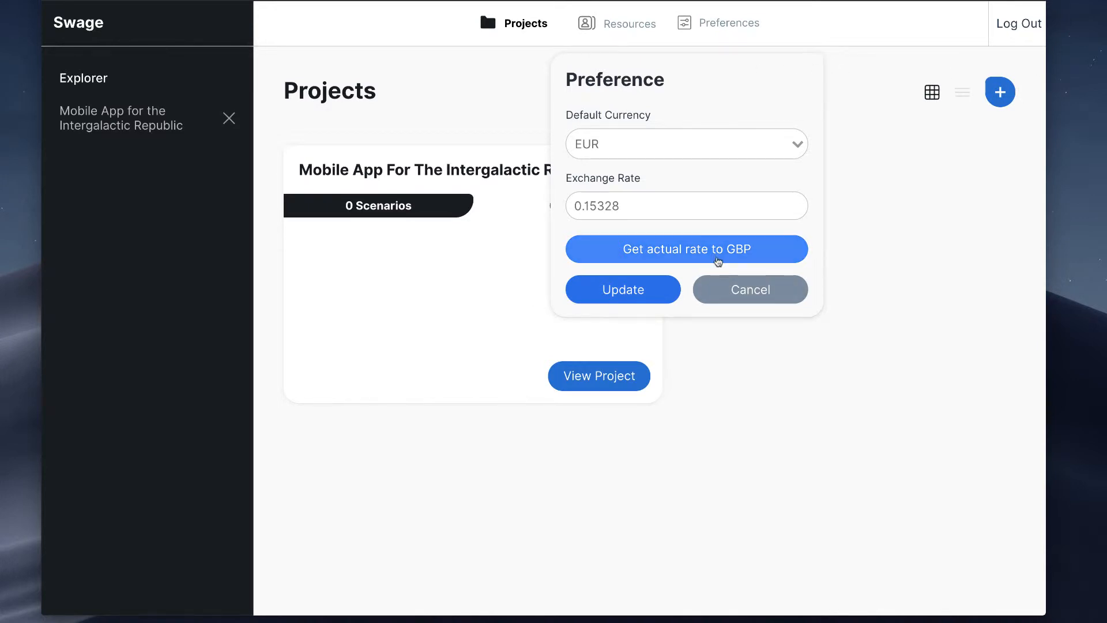
click(749, 290)
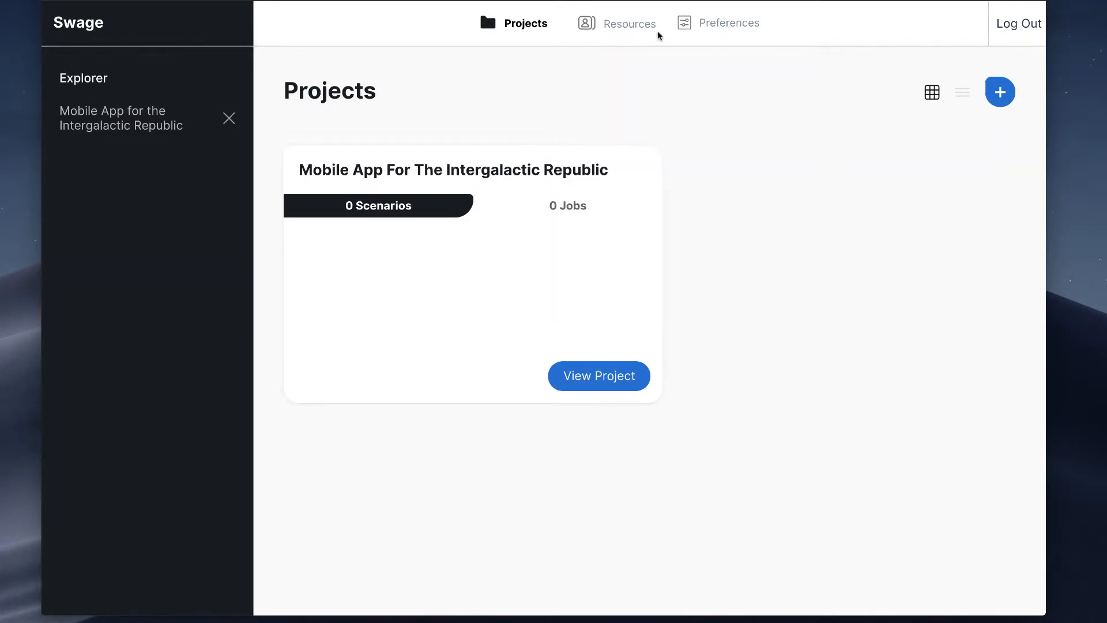
Step: Review the details of the existing frontend and backend resources and look at the currency preferences
click(637, 29)
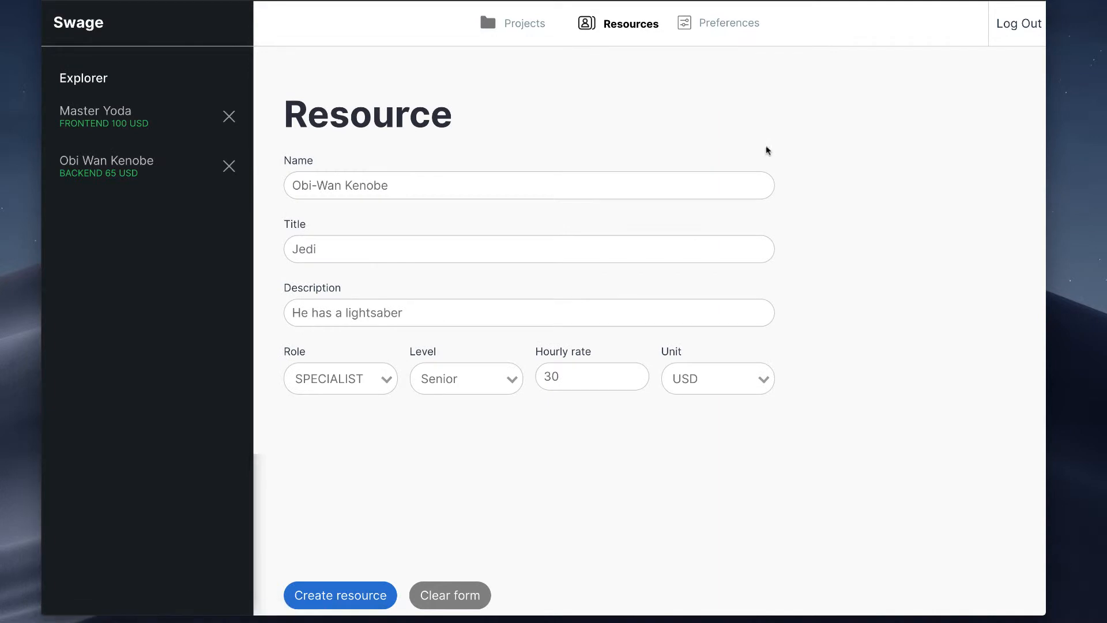
click(365, 191)
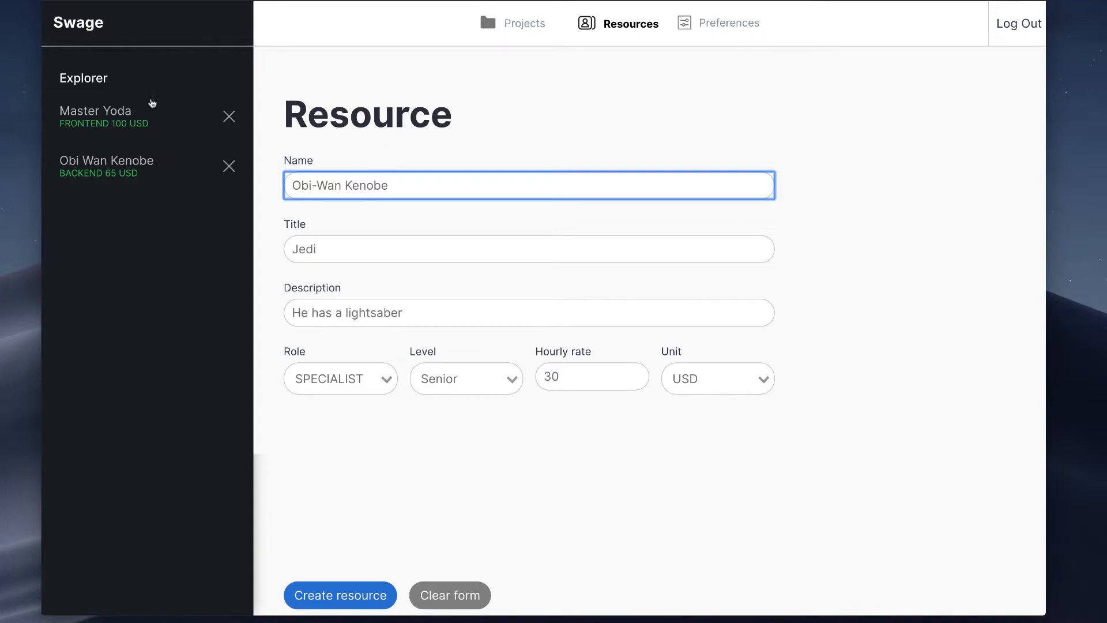
click(146, 137)
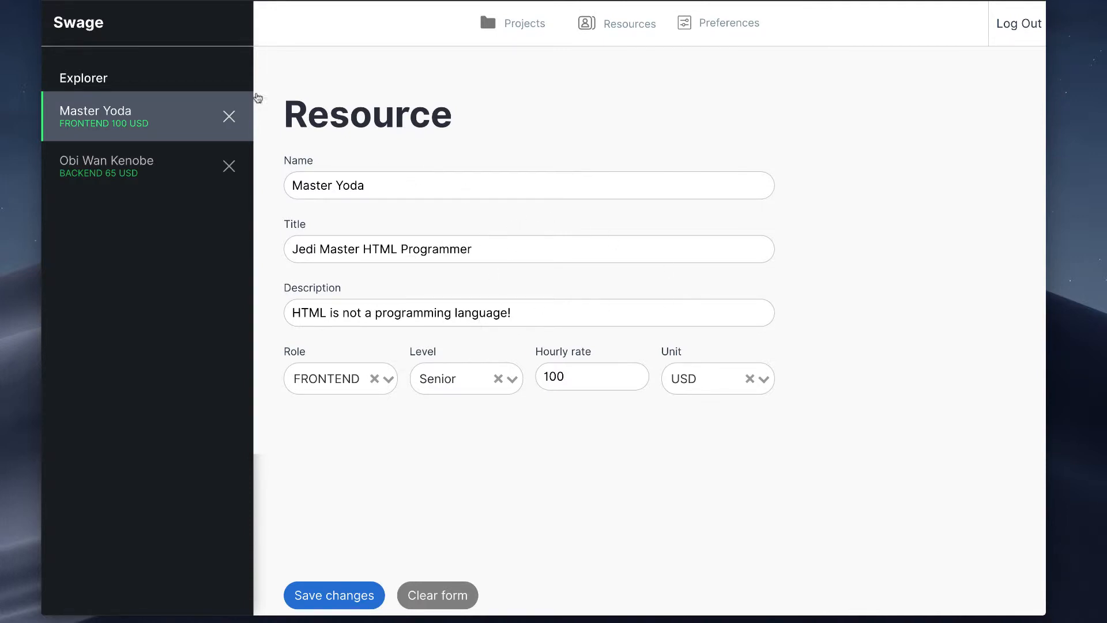
click(122, 174)
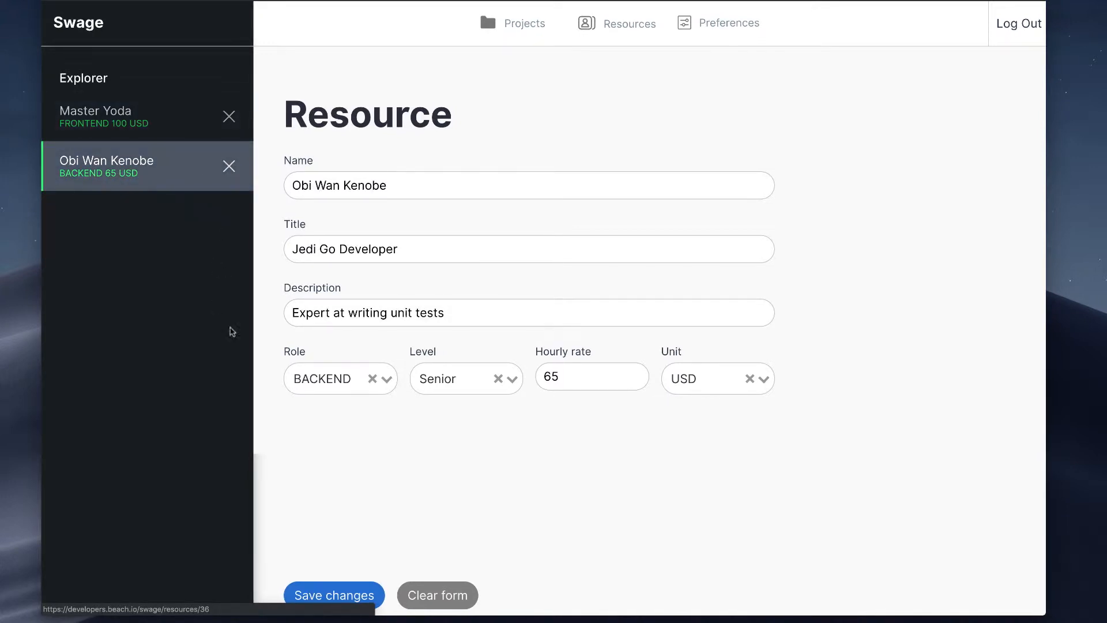
click(173, 124)
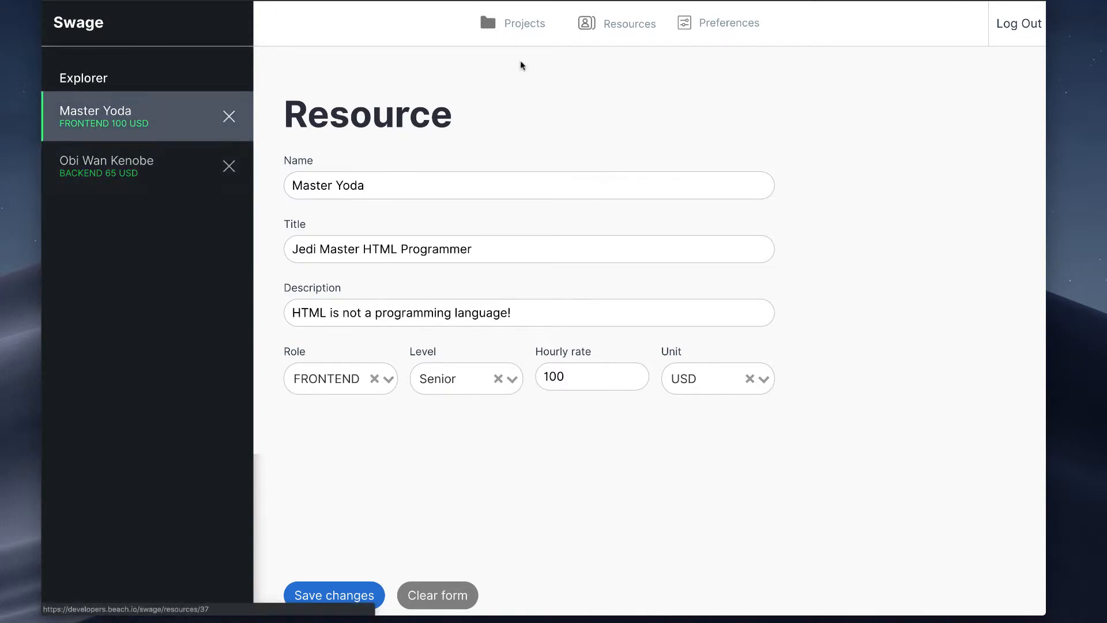
click(734, 24)
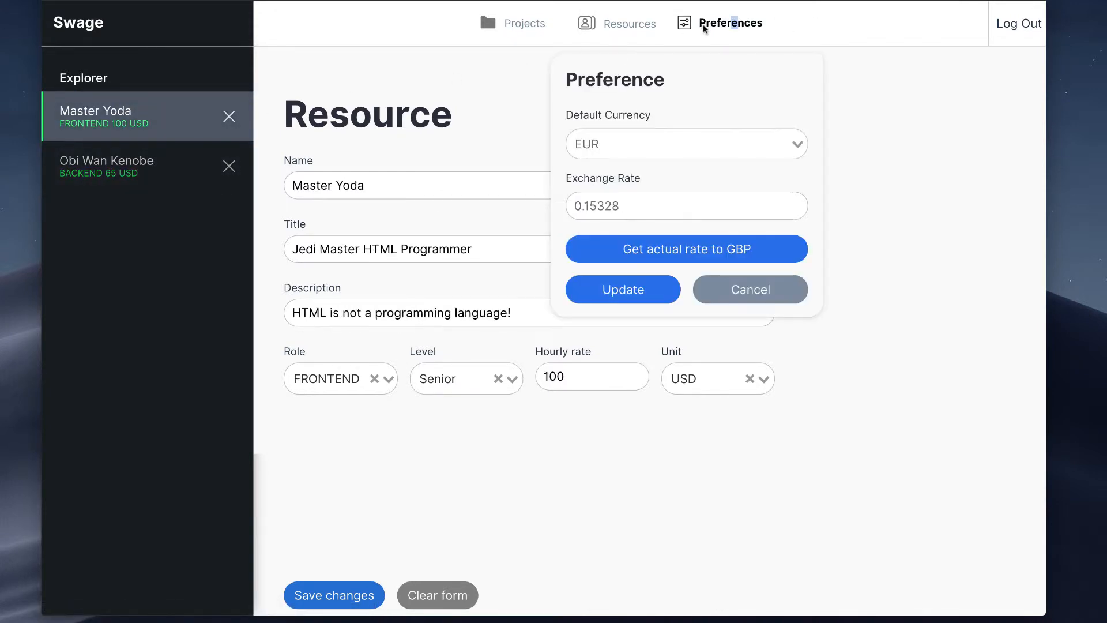
Step: Open a blank resource form and enter the new resource's full name
click(653, 27)
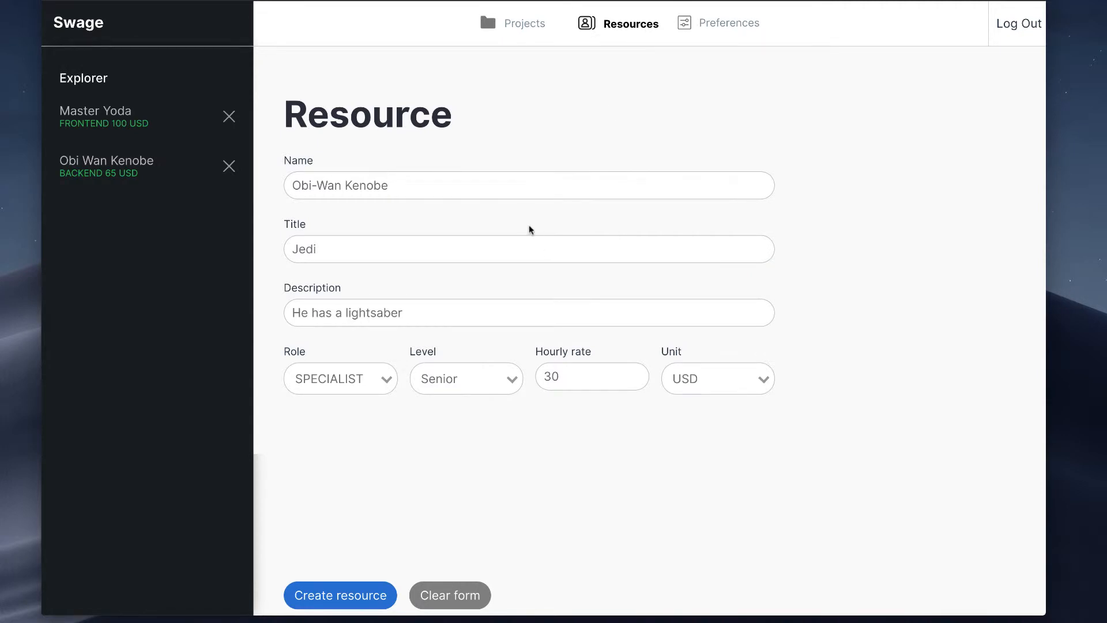
click(377, 194)
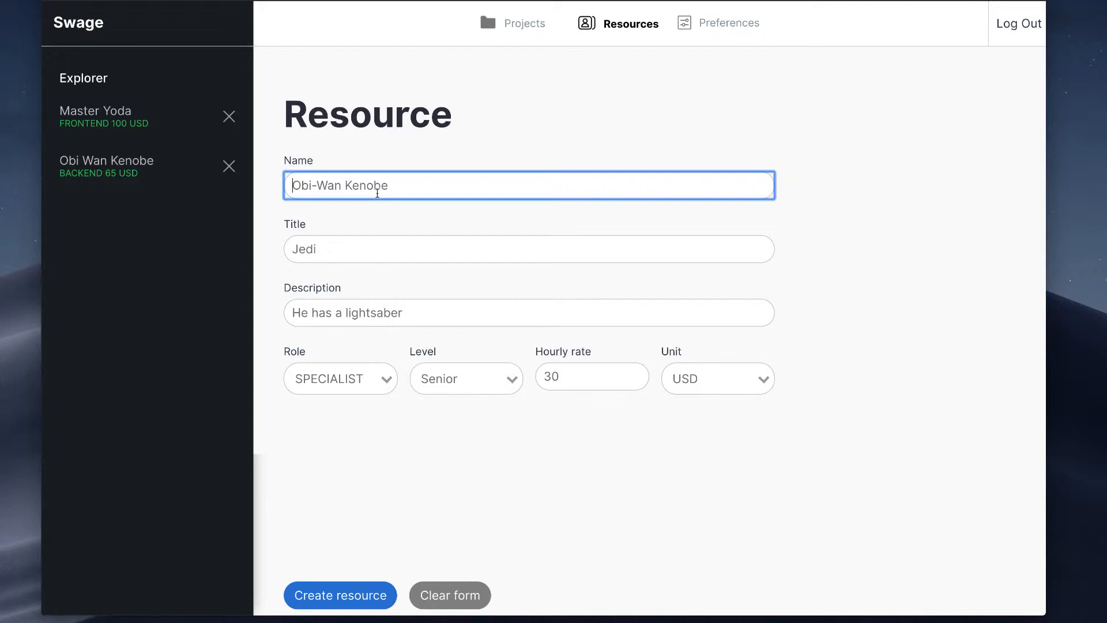
text(Princess Leia)
key(BackSpace)
key(super+Tab)
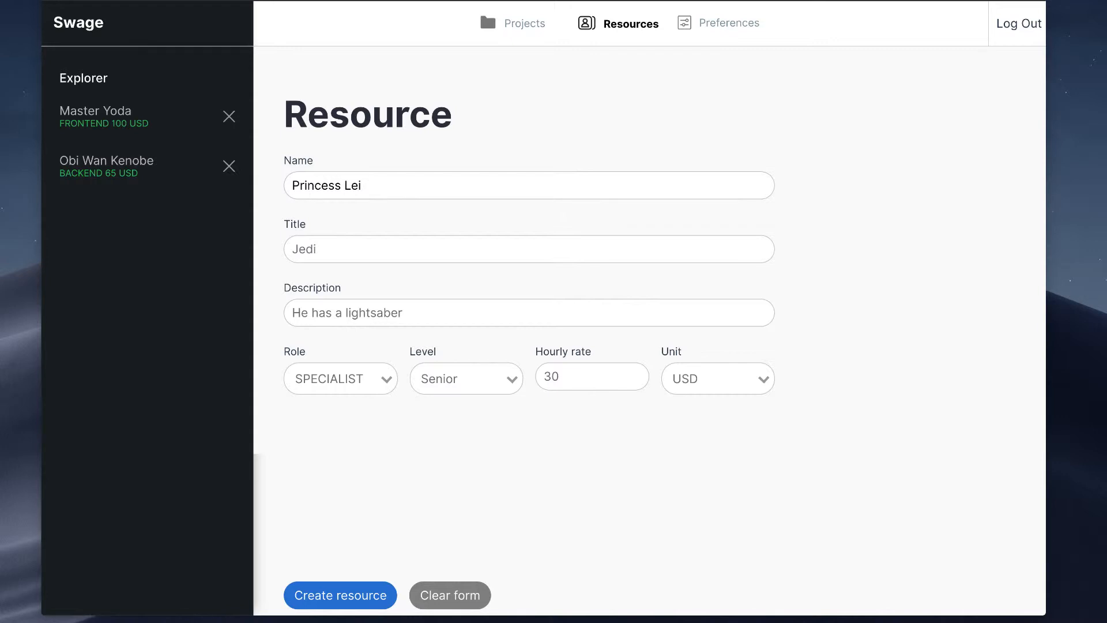
click(397, 175)
text(a Organa)
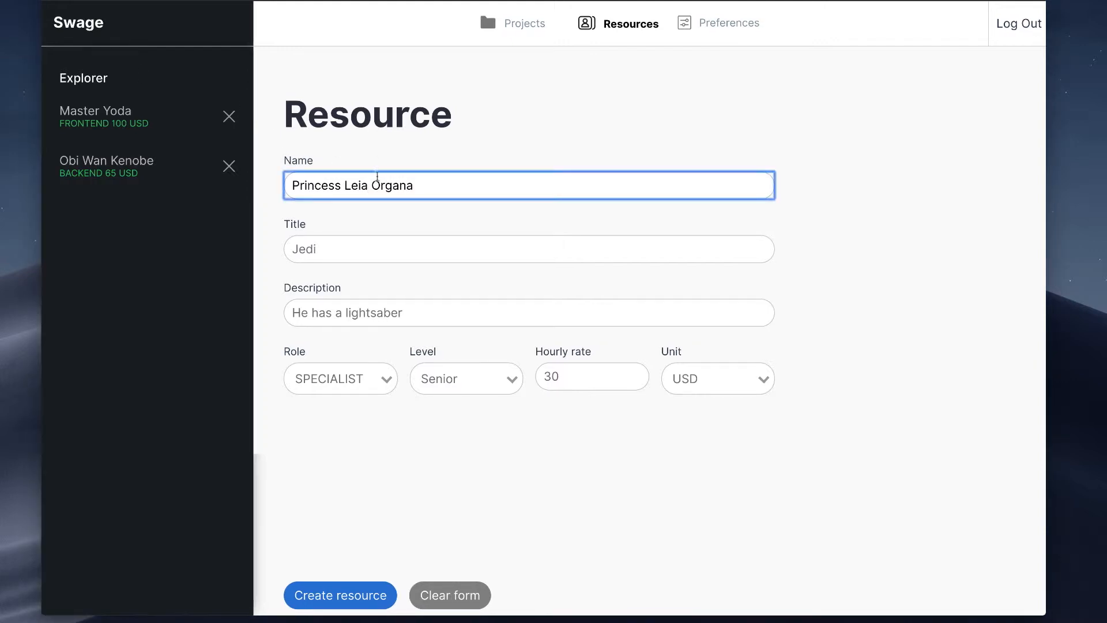
Step: Give the new resource the title "UI/UX Designer" and the description "Expert in sketch and lottie animations"
click(332, 248)
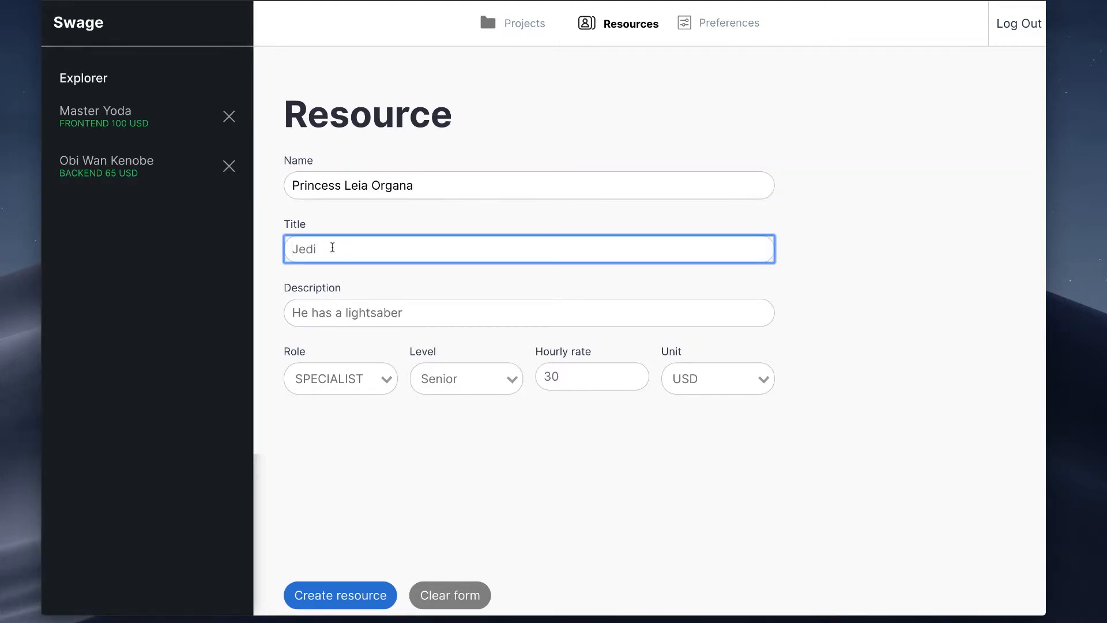
text(UI/UX Designer)
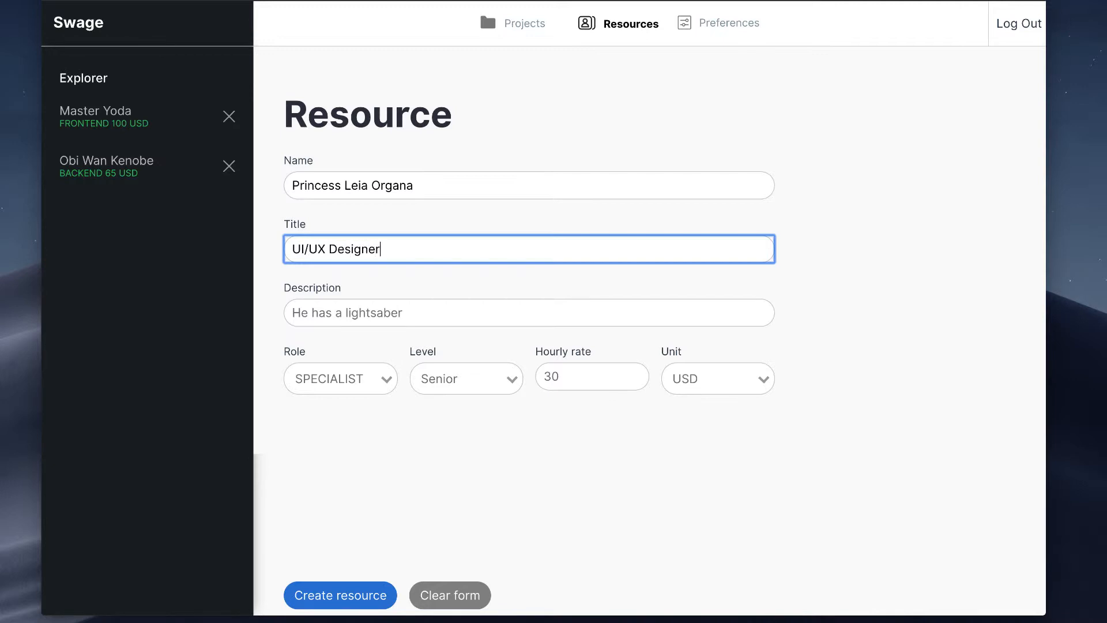
click(315, 306)
text(Expert)
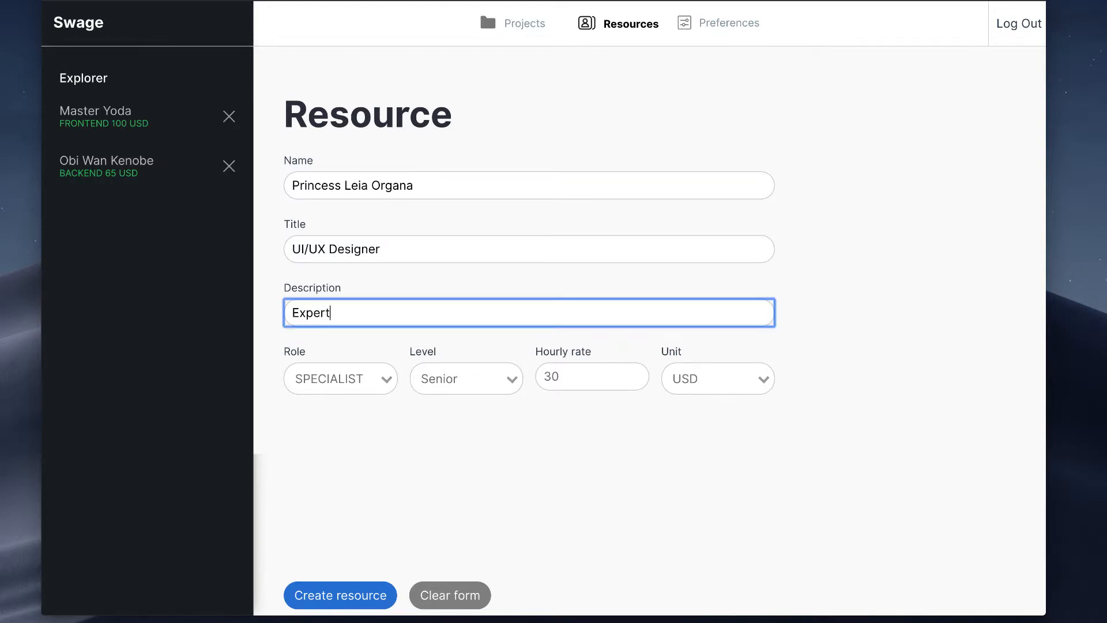
text( in sketch and lottie animations)
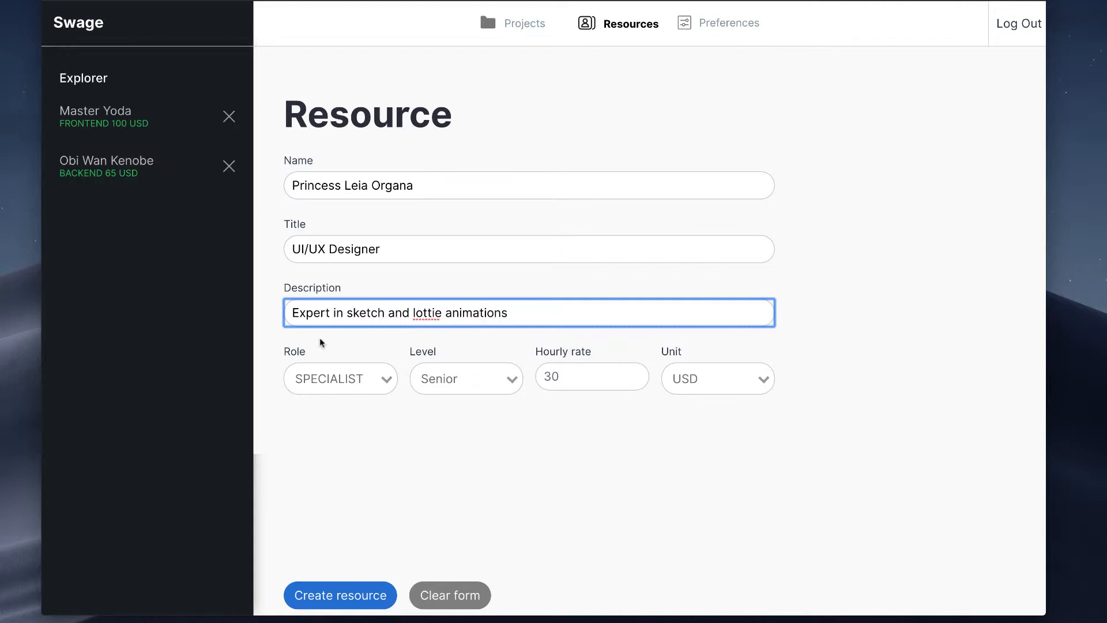
Step: Create the resource with role DESIGN, level Middle and an hourly rate of 50 USD
click(355, 378)
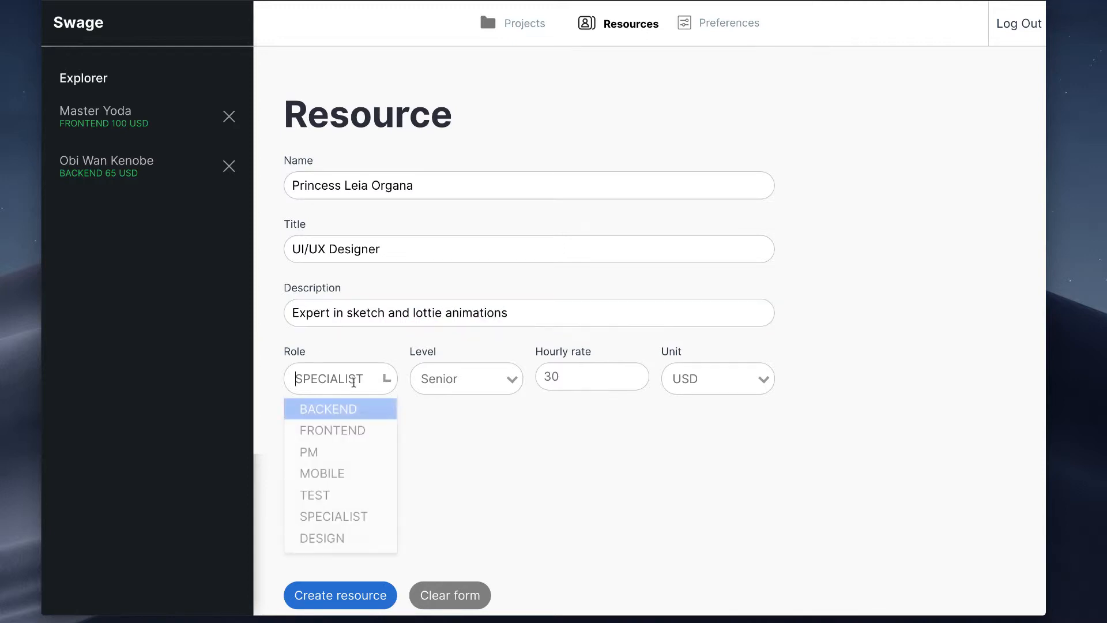
click(357, 536)
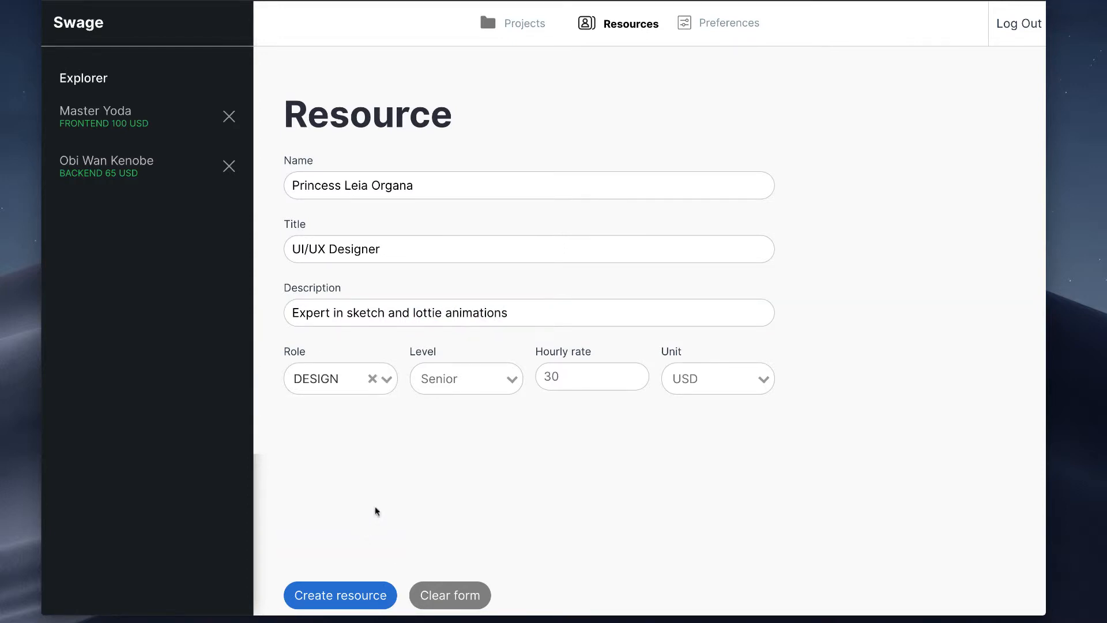
click(494, 375)
click(502, 427)
click(639, 379)
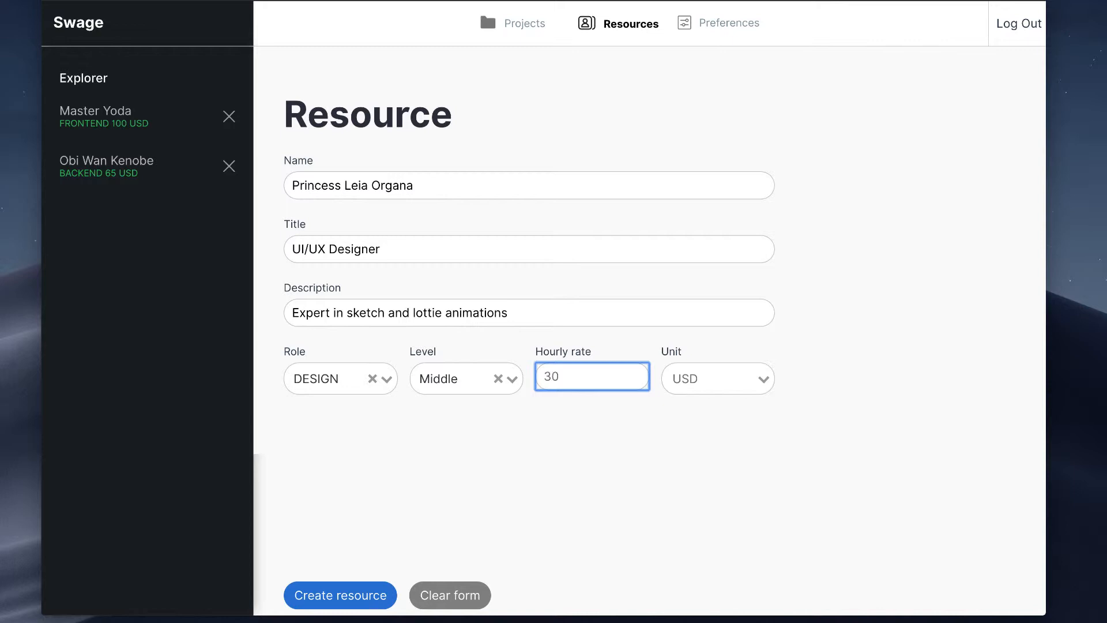
text(50)
key(Tab)
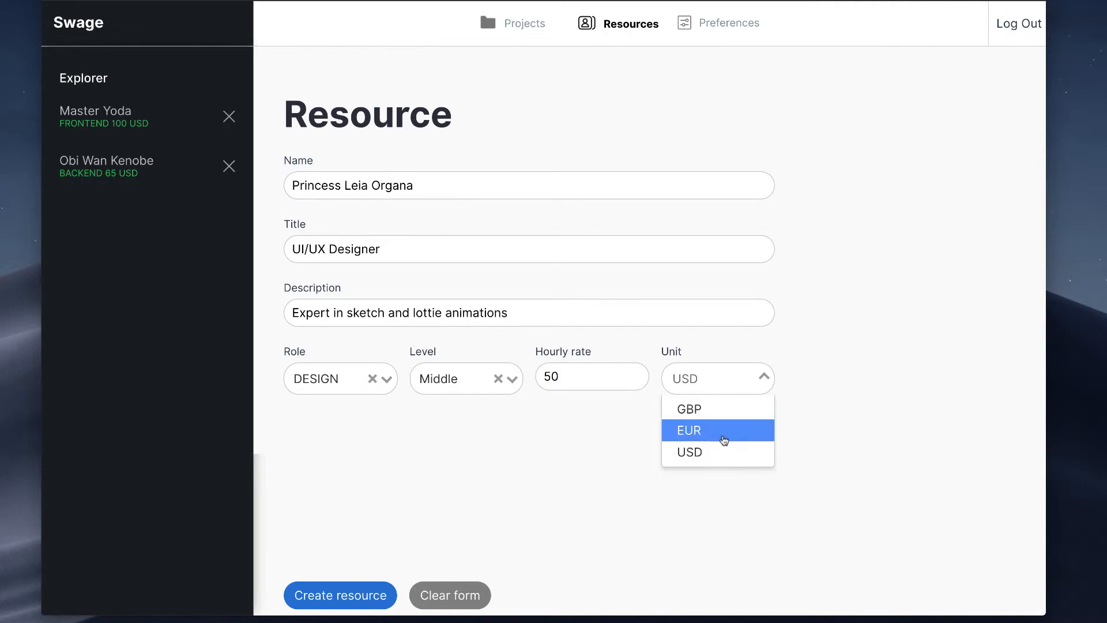
click(719, 454)
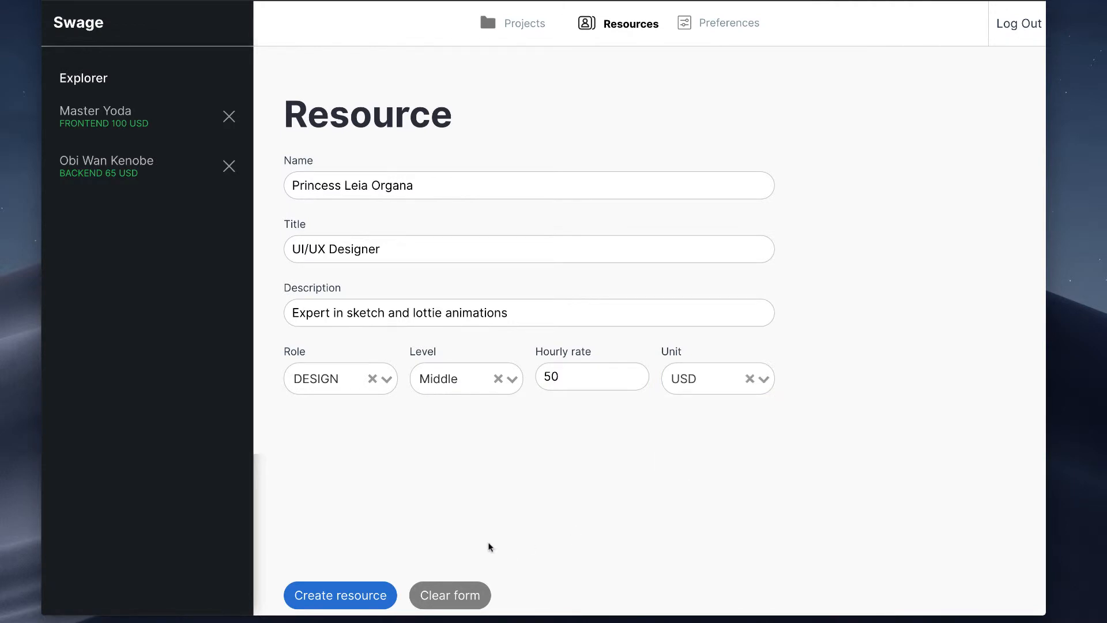
click(368, 598)
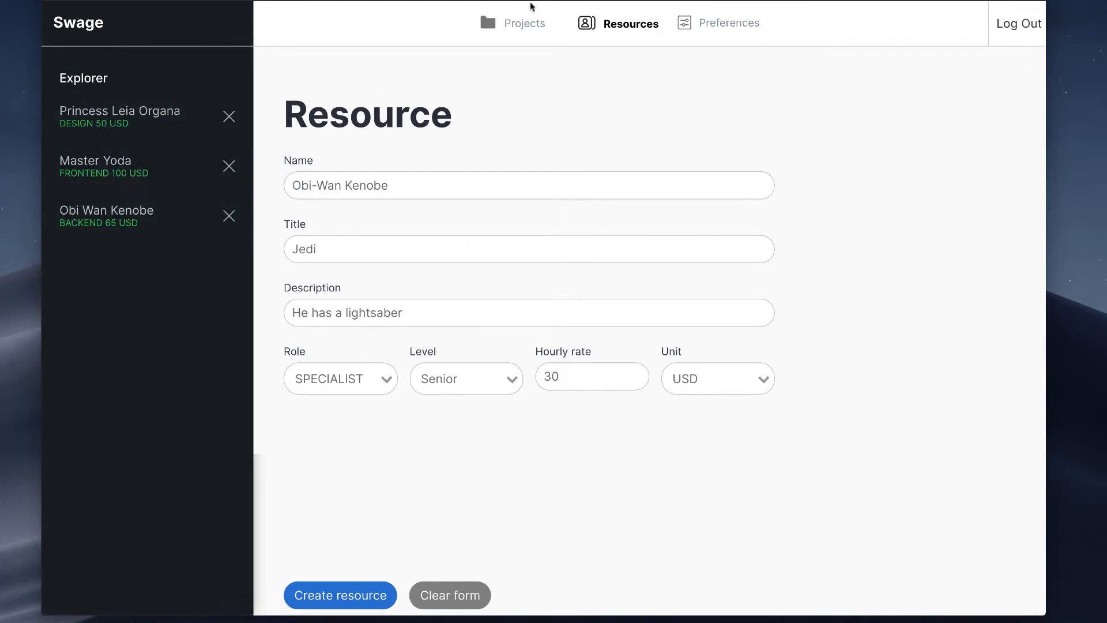
Step: Return to the projects overview and show the jobs of the "Mobile App for the Intergalactic Republic" project
click(510, 42)
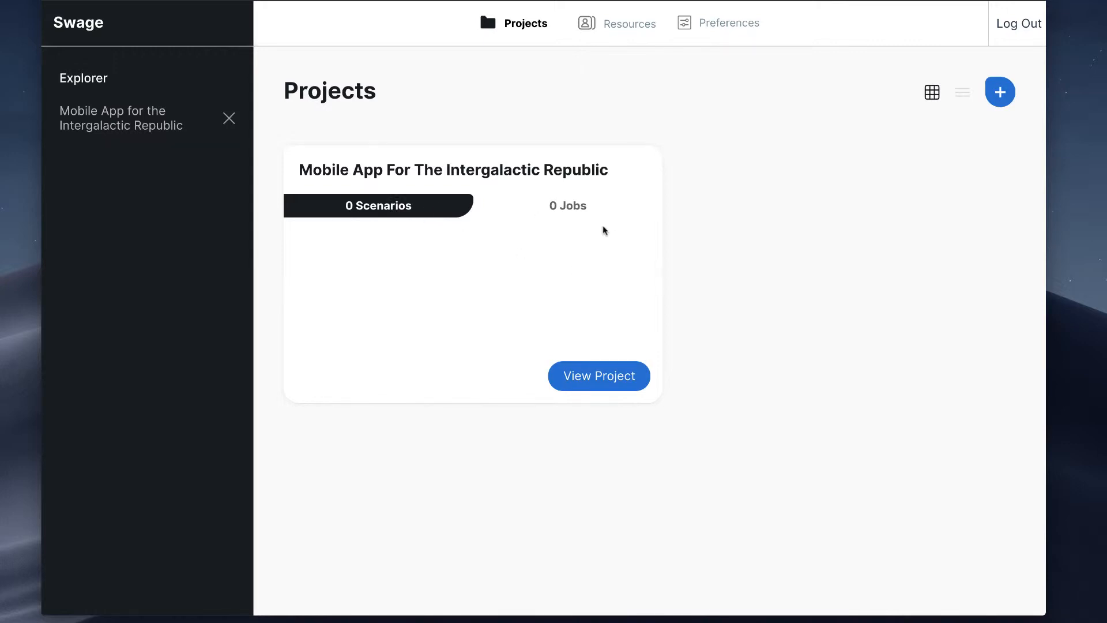
click(585, 212)
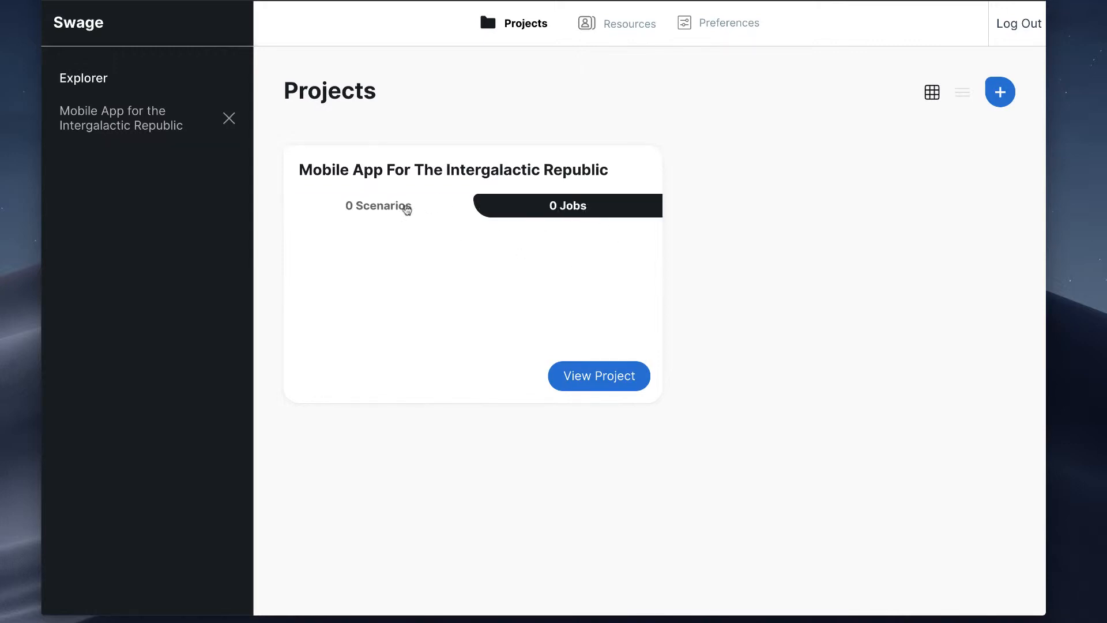
Step: Show the project's scenarios on its card and compare the list layout of the projects overview with the grid layout
click(377, 211)
click(960, 94)
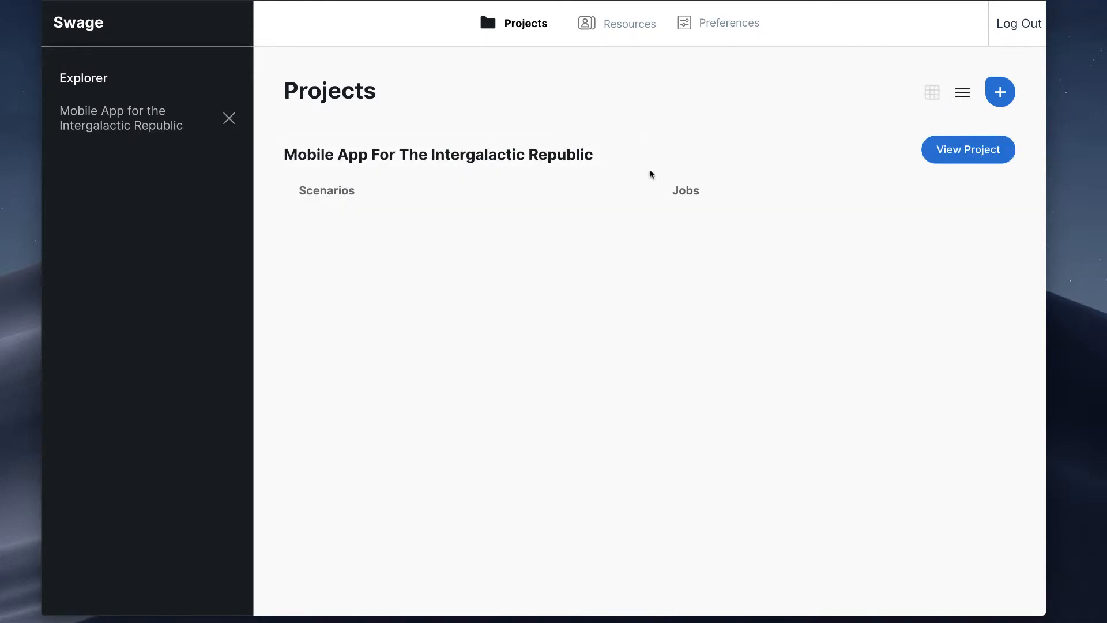
click(930, 94)
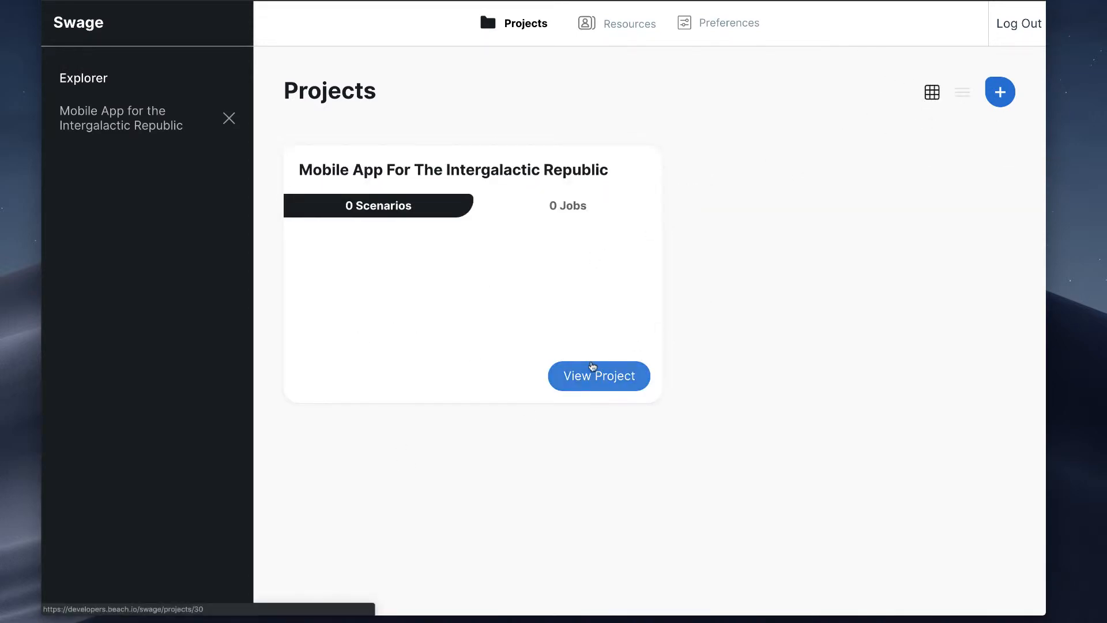
Step: Open the "Mobile App for the Intergalactic Republic" project and start a new scenario titled "Lightspeed Scenario"
click(599, 381)
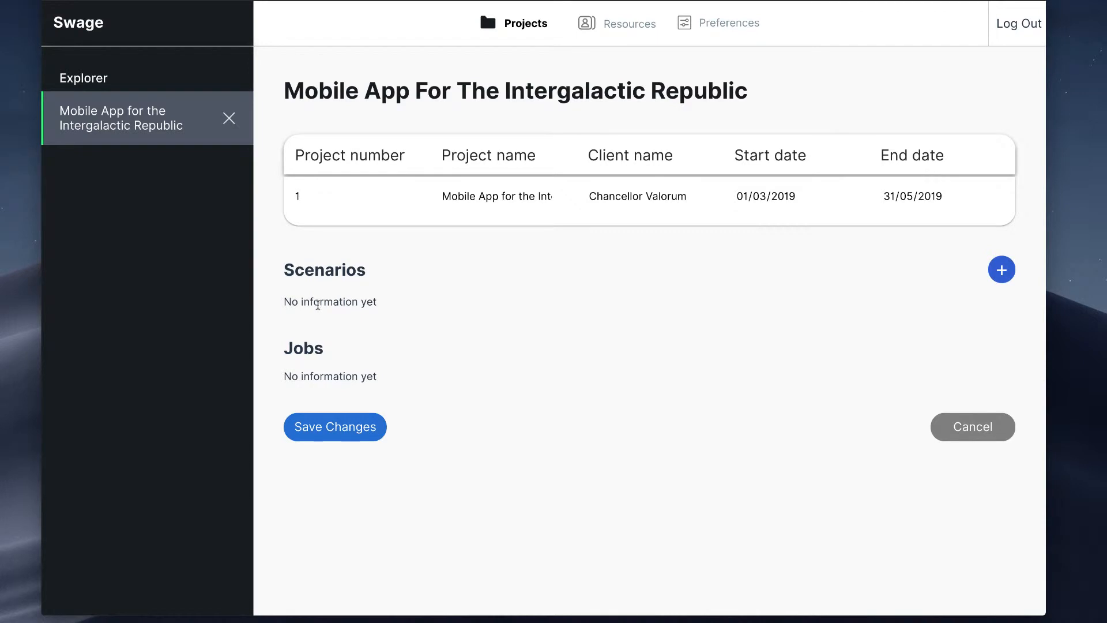
click(1001, 274)
click(400, 172)
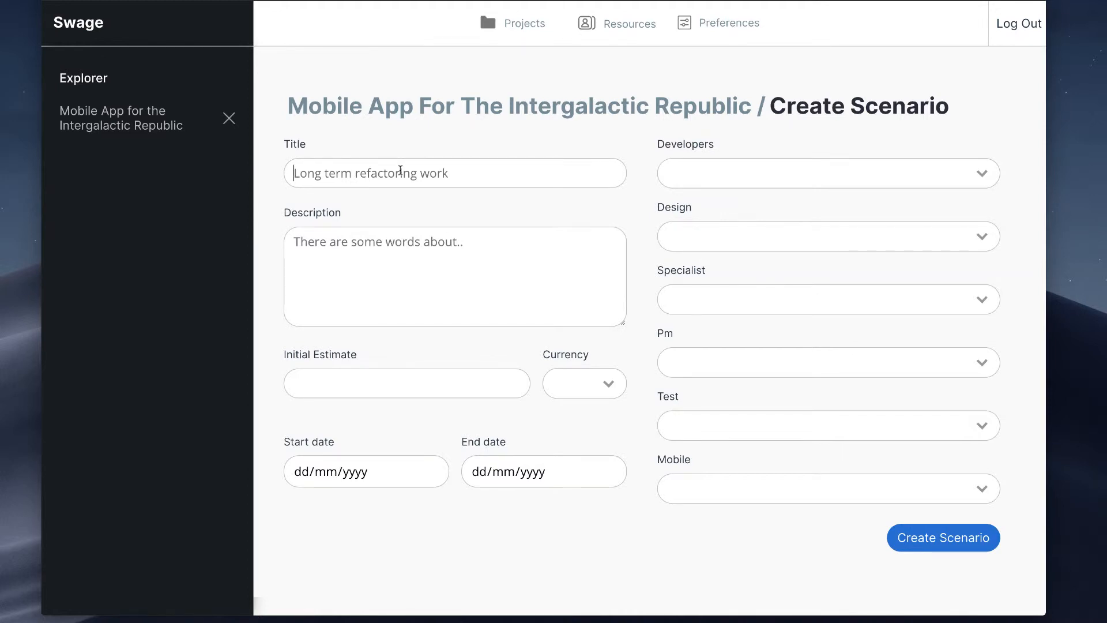
text(Lig)
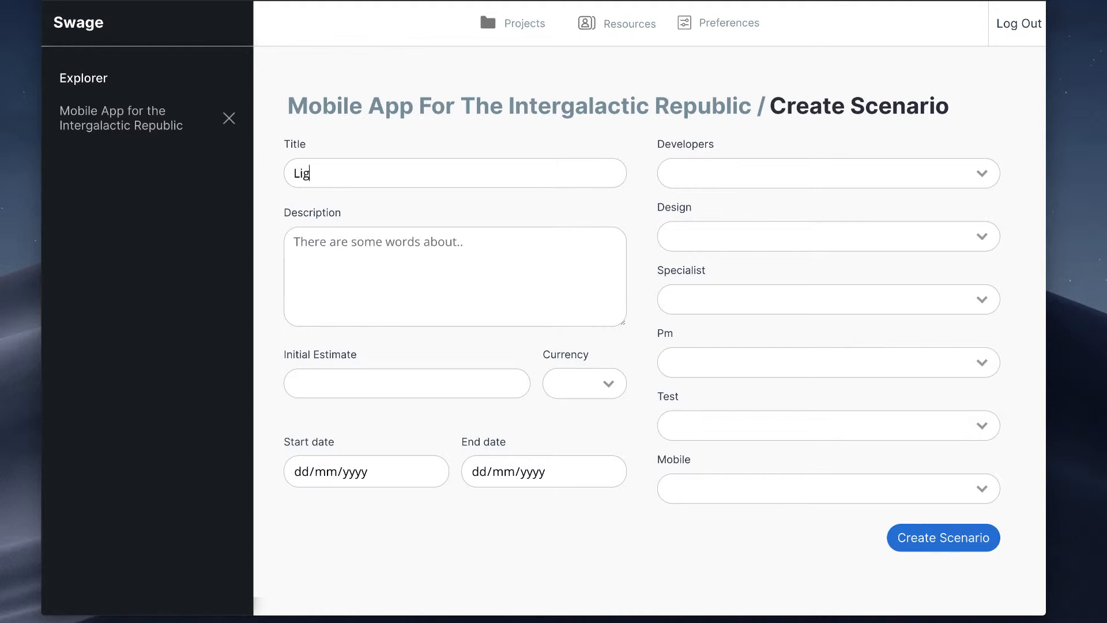
text(htspeed Scenario)
Step: Describe the scenario as "We've got a lot of pressure to move quickly to present the mobile app at the next Senate meeting in April."
click(440, 256)
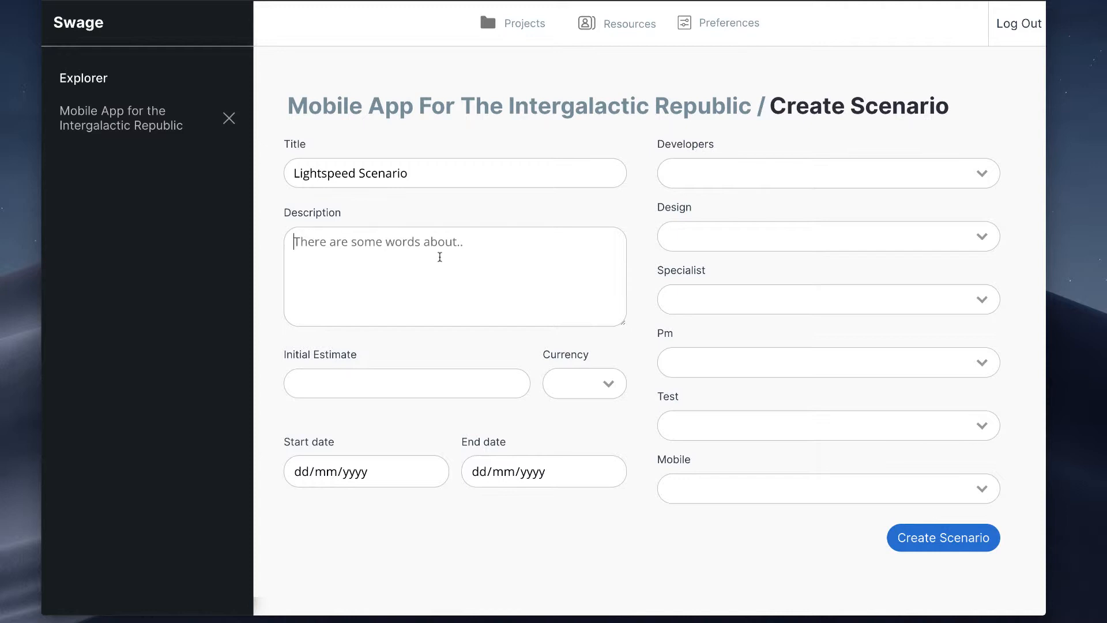
text(We've got )
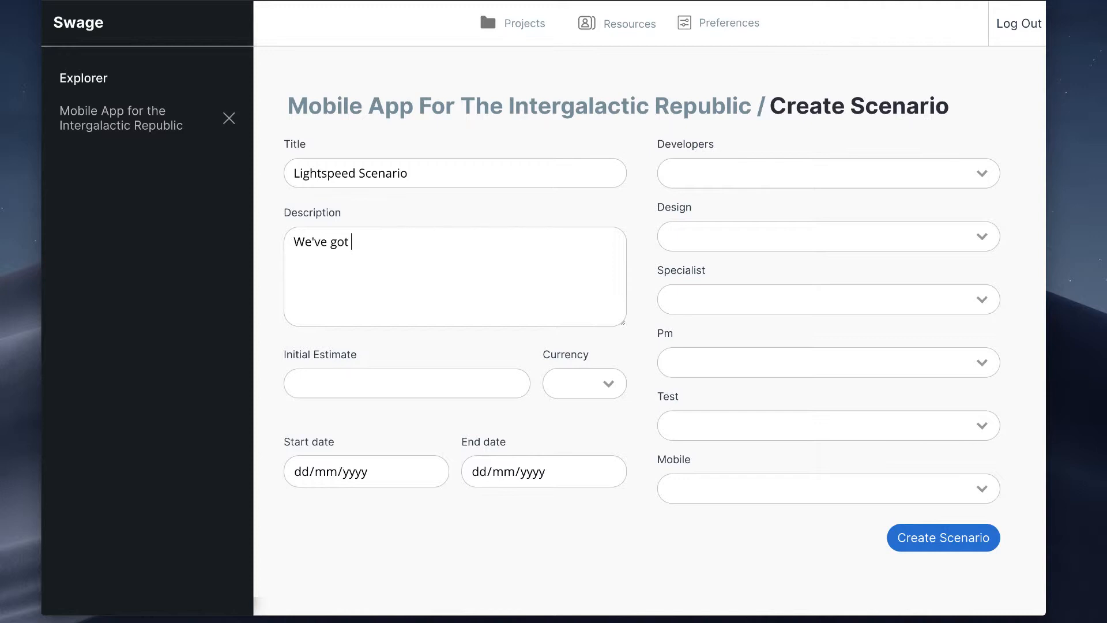
text(a lot of pressure to mm)
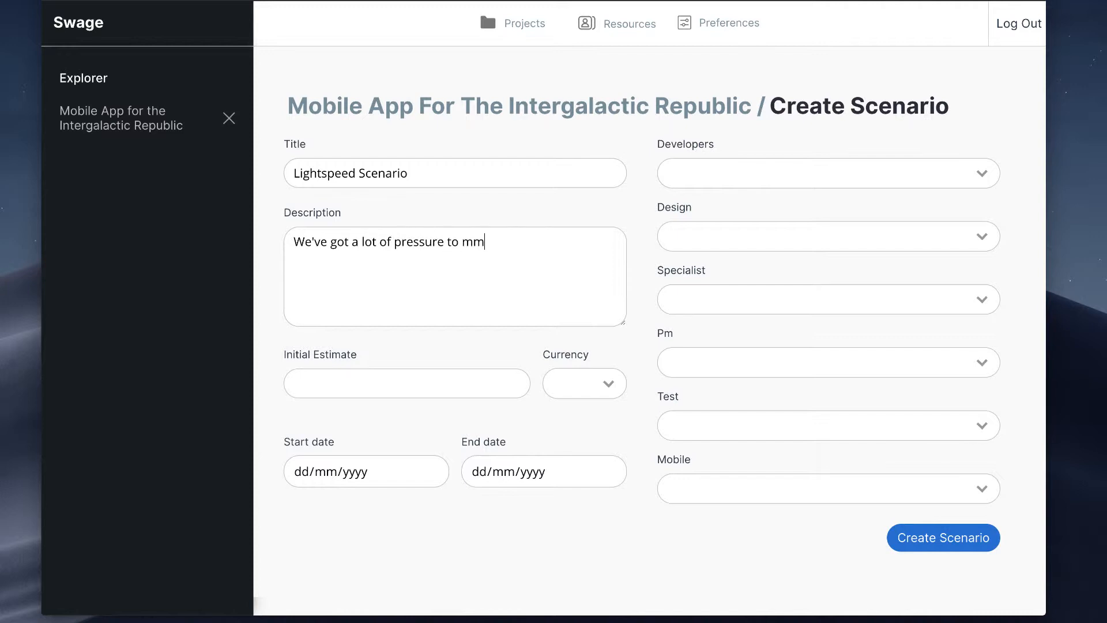
key(BackSpace)
text(ove quickly to pres)
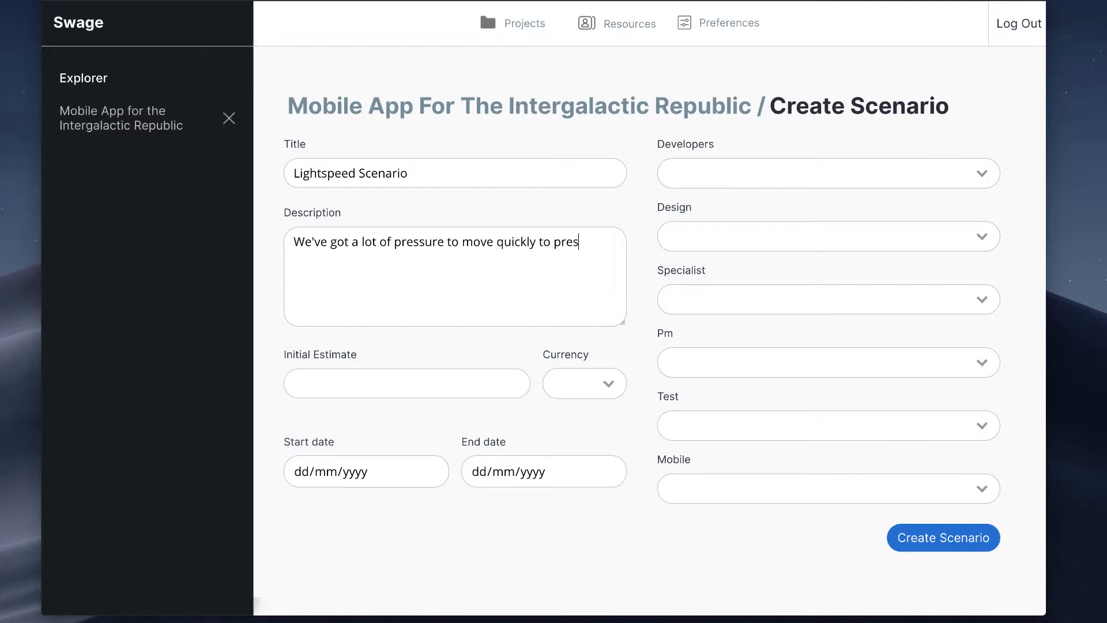
text(ent the mobile ap)
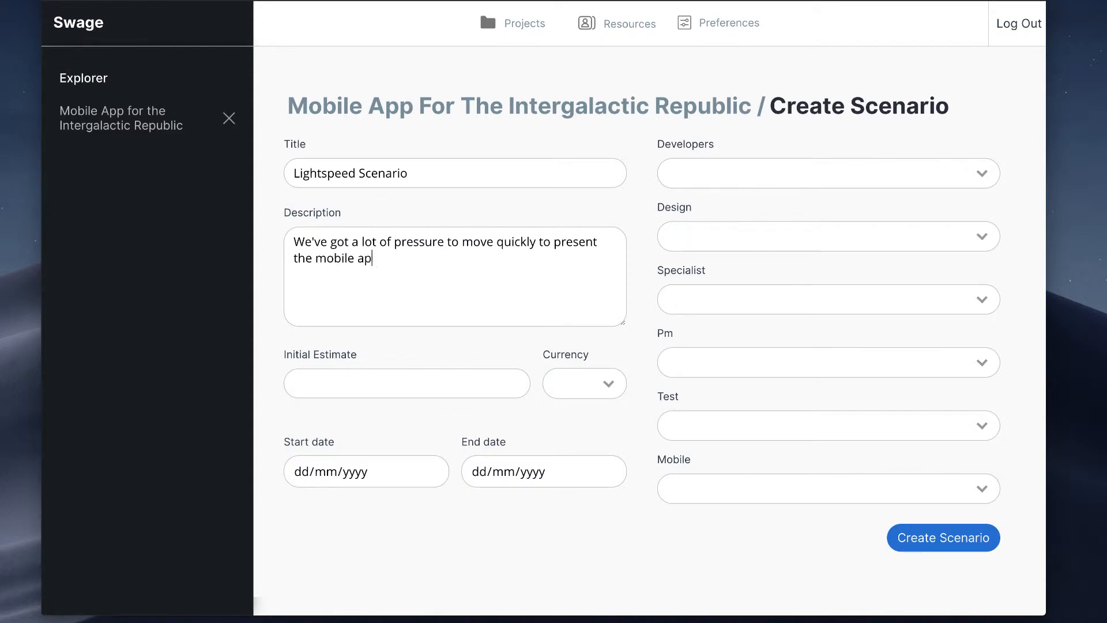
text(p at the next Senate meetin)
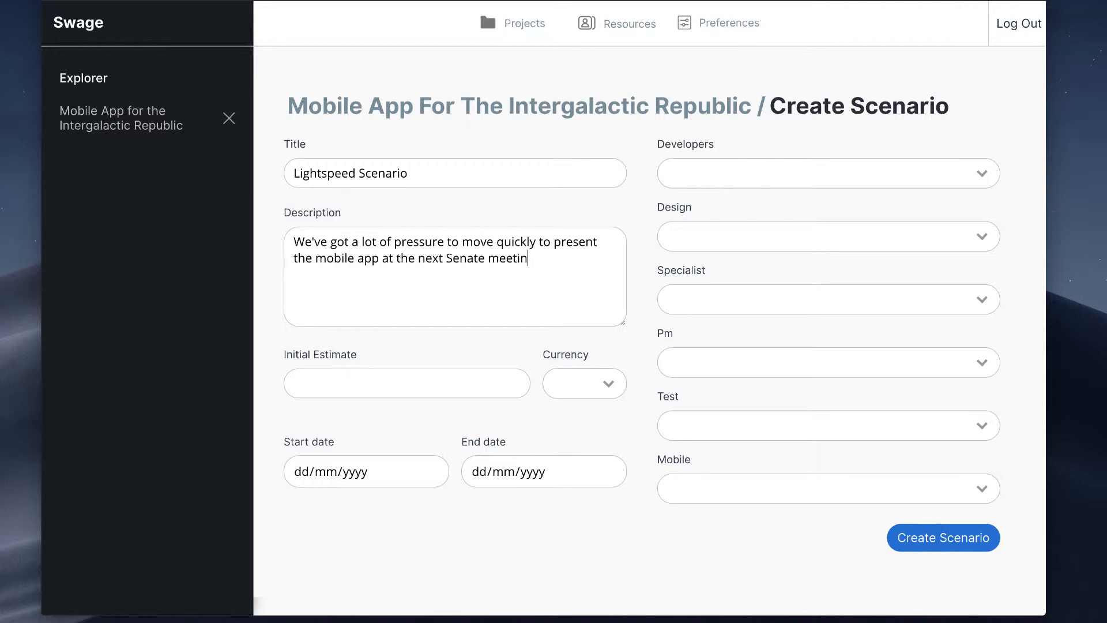
text(g in April)
Step: Add a separate paragraph to the scenario description: "We're restricted to 3 person team due to trade blockade."
key(Return)
key(Return)
text(We're re)
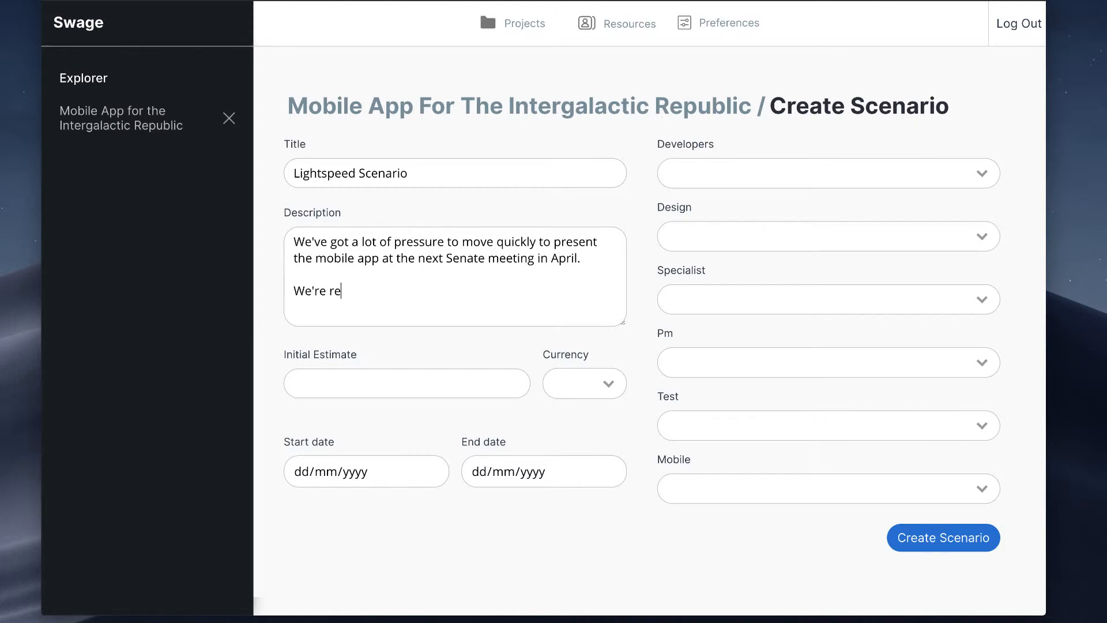
text(stricted to 3 person te)
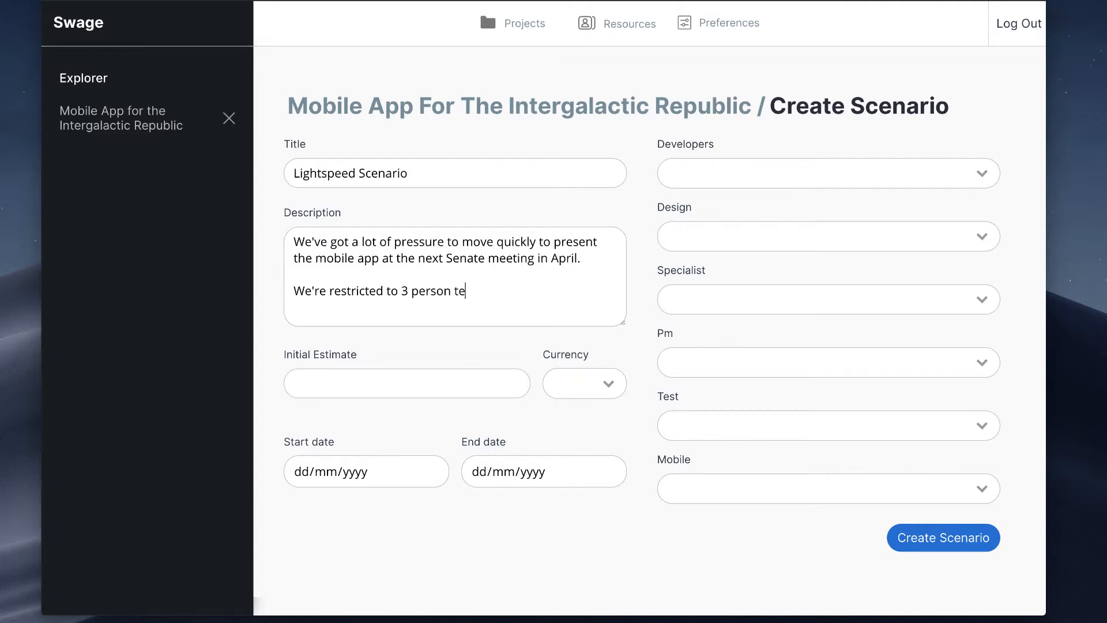
text(am due to trade bloackad)
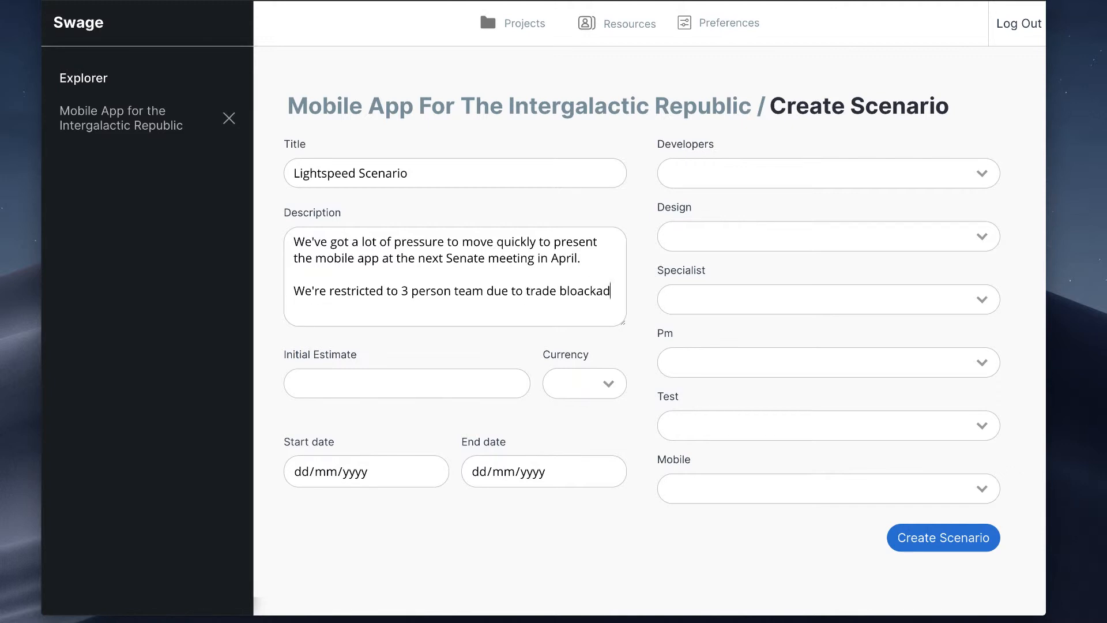
key(BackSpace)
key(BackSpace)
key(BackSpace)
key(BackSpace)
key(BackSpace)
text(ckade.)
key(Return)
key(BackSpace)
Step: Set the scenario's initial estimate to 20000 with USD as the currency
click(385, 377)
text(20000)
click(600, 385)
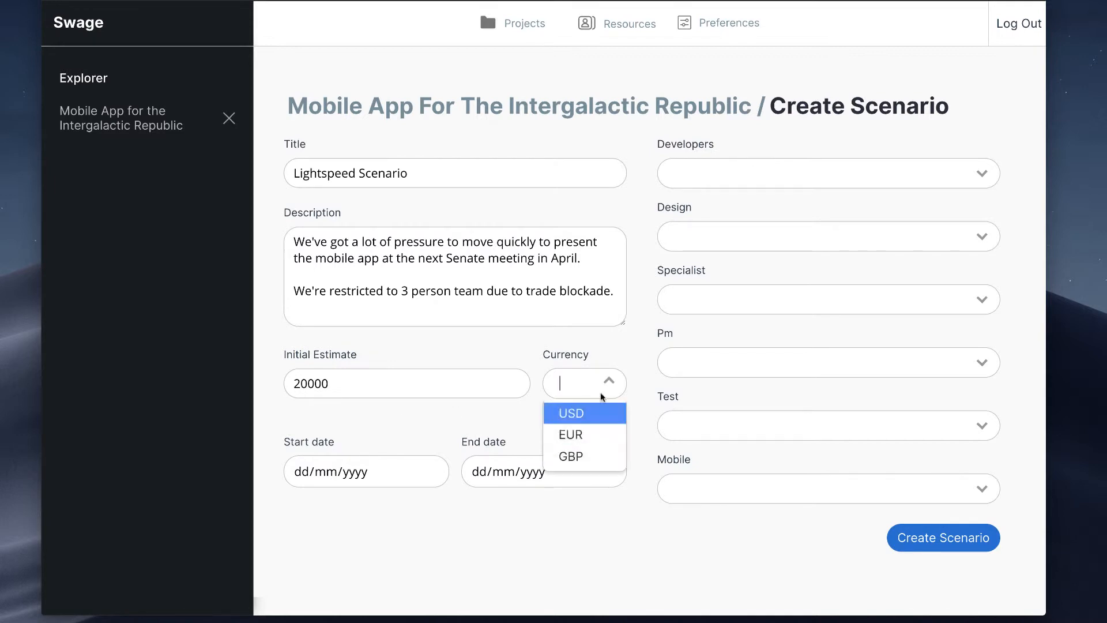
click(588, 418)
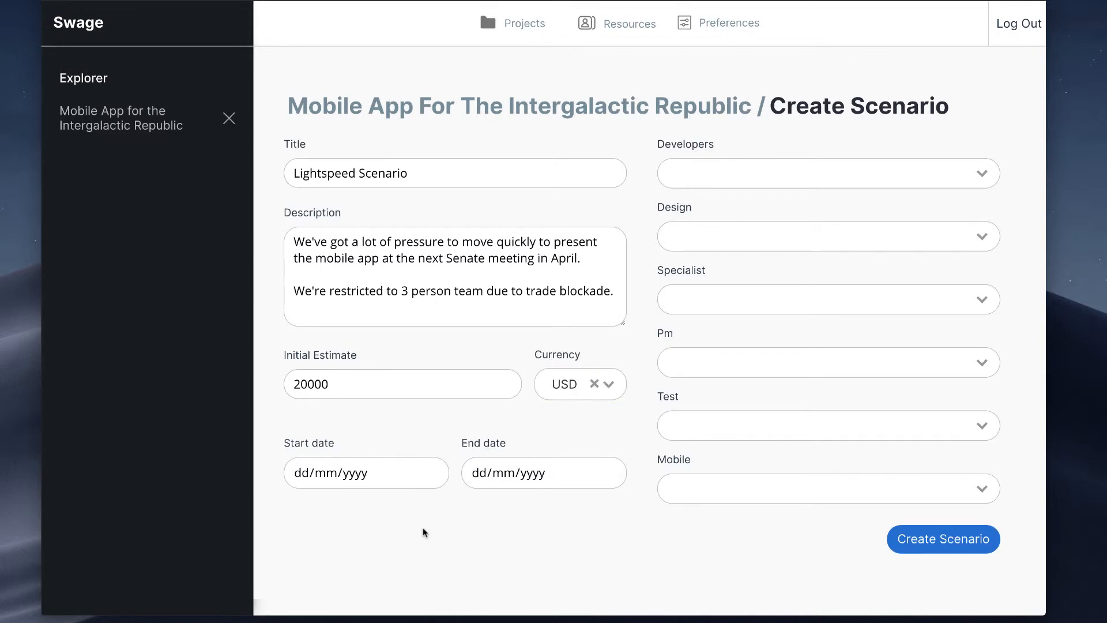
Step: Set the scenario's start date to 01/03/2019 and its end date to 01/04/2019
click(304, 474)
text(01/)
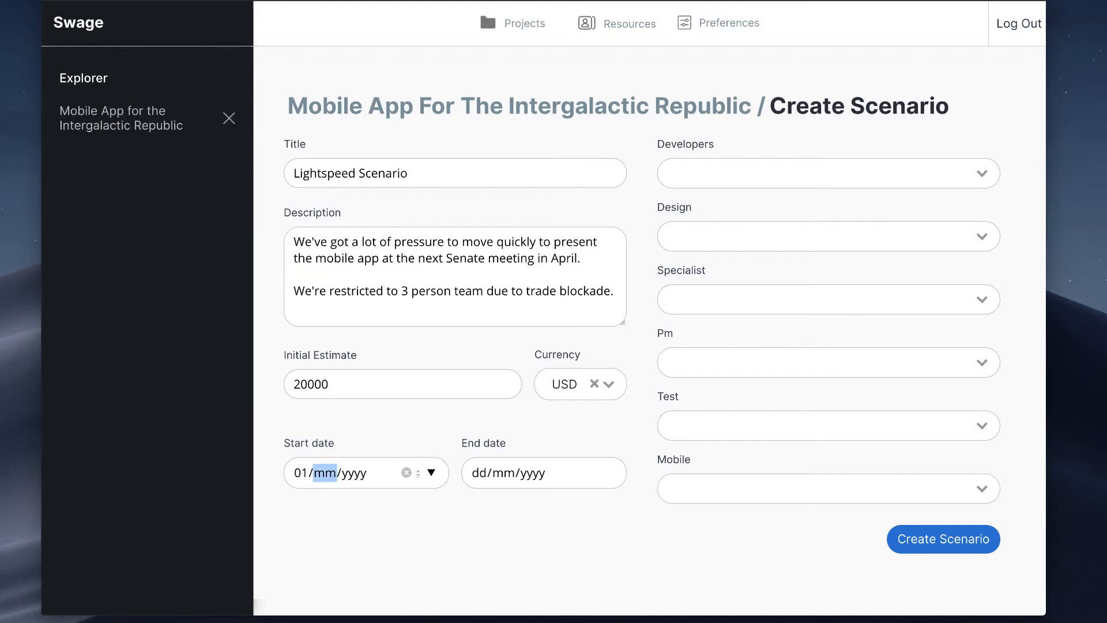
text(03/2019)
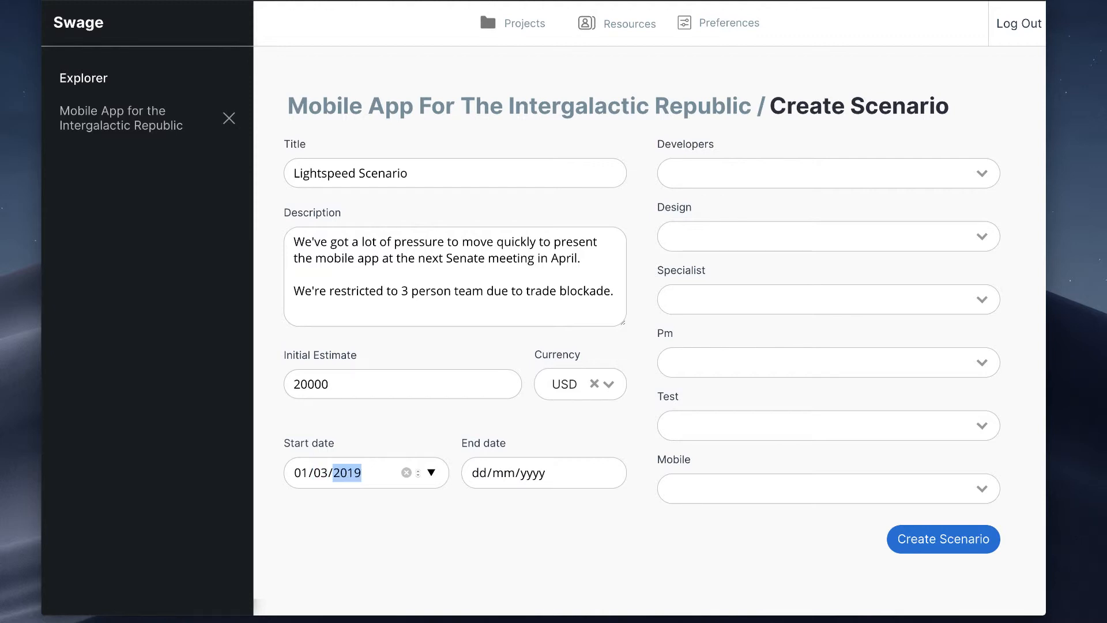
click(475, 473)
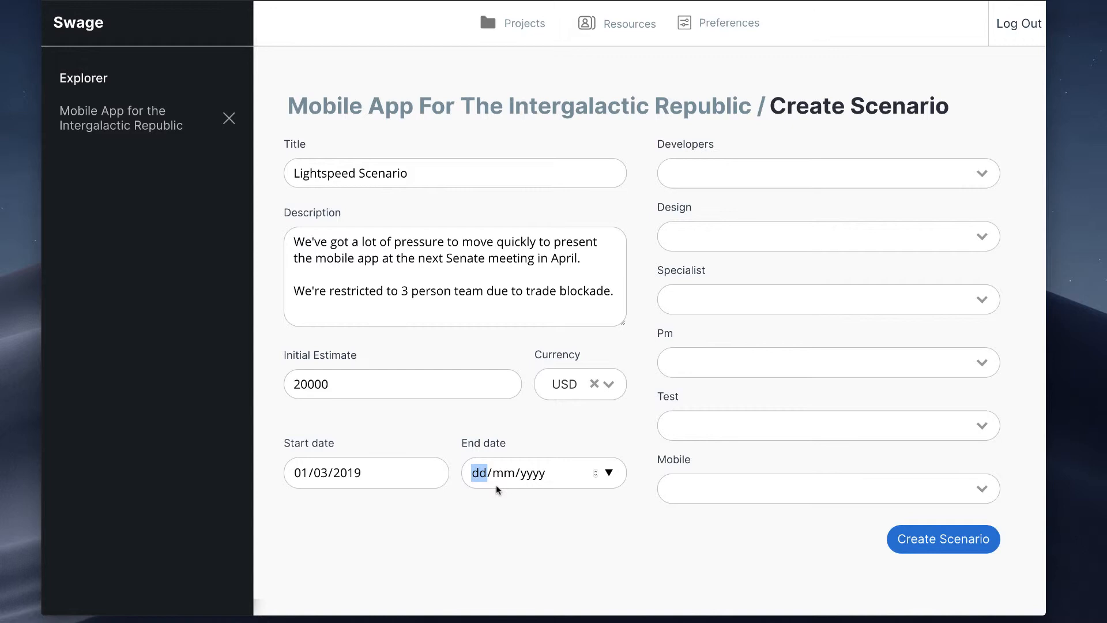
text(01/)
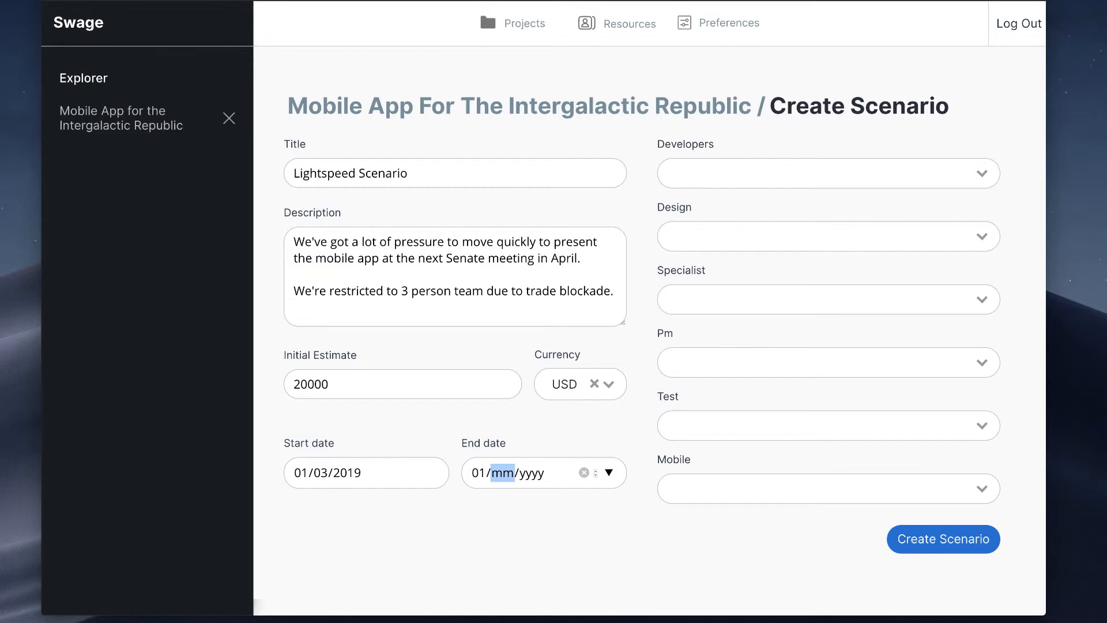
text(04/2019)
click(576, 548)
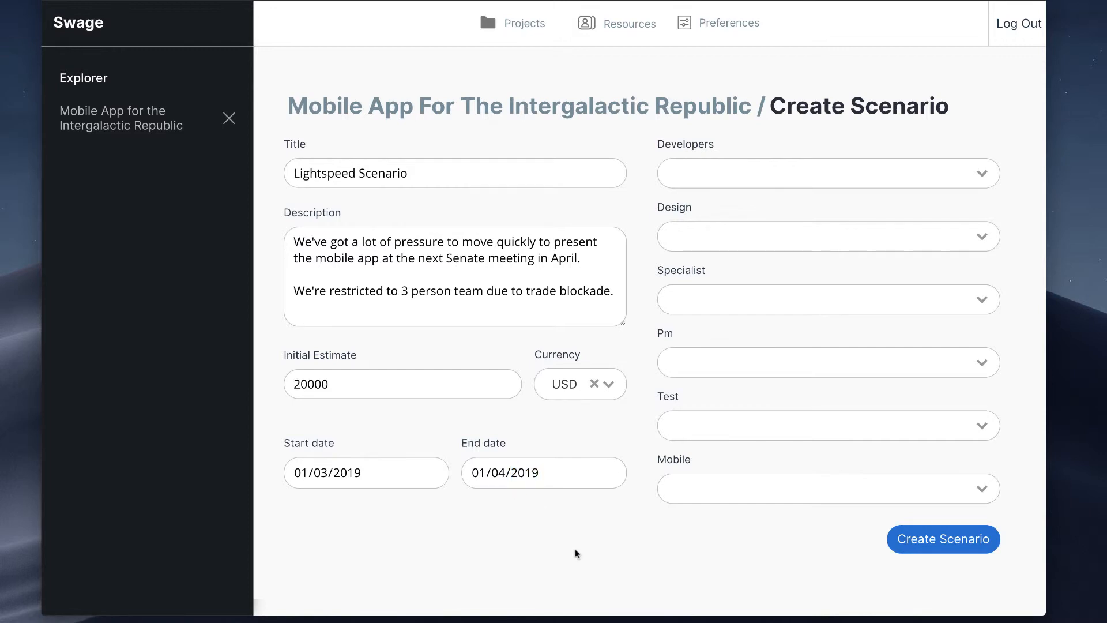
Step: Assign the BACKEND and FRONTEND developers and the DESIGN resource to the scenario
click(812, 173)
click(744, 203)
click(901, 170)
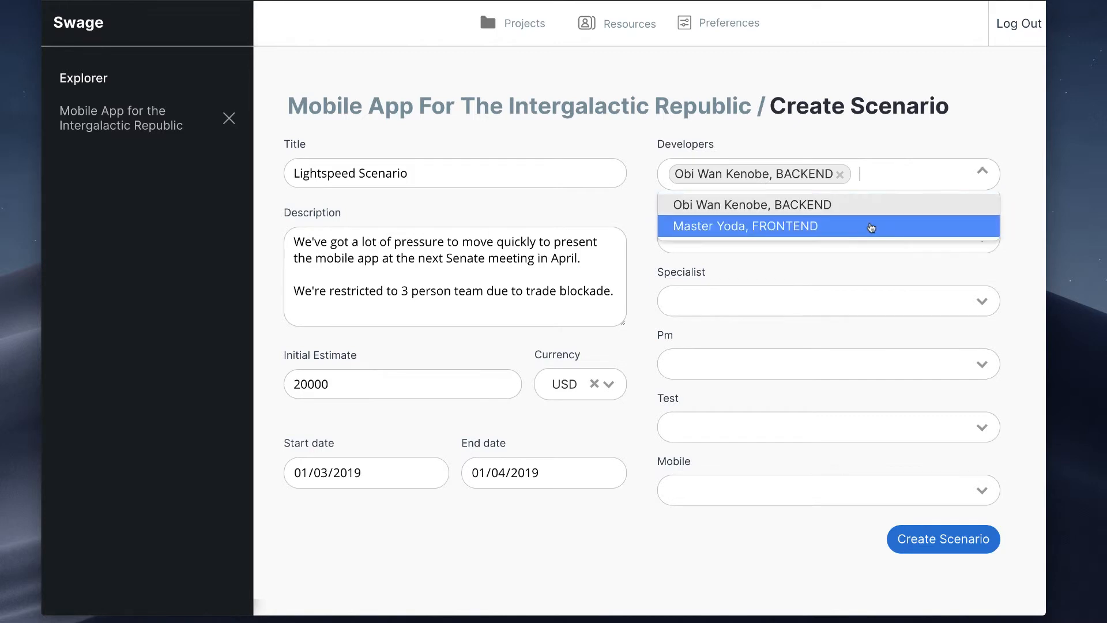
click(870, 225)
click(821, 263)
click(769, 291)
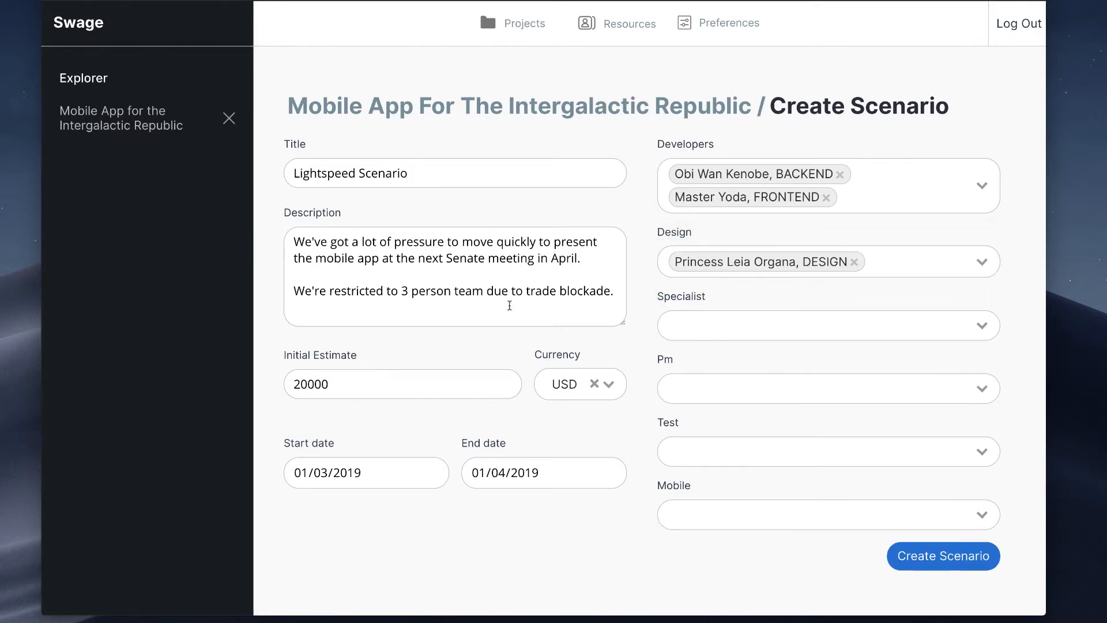
Step: Add the closing line "Technology stack around React-Native" to the description and create the scenario
scroll(507, 314, down, 1)
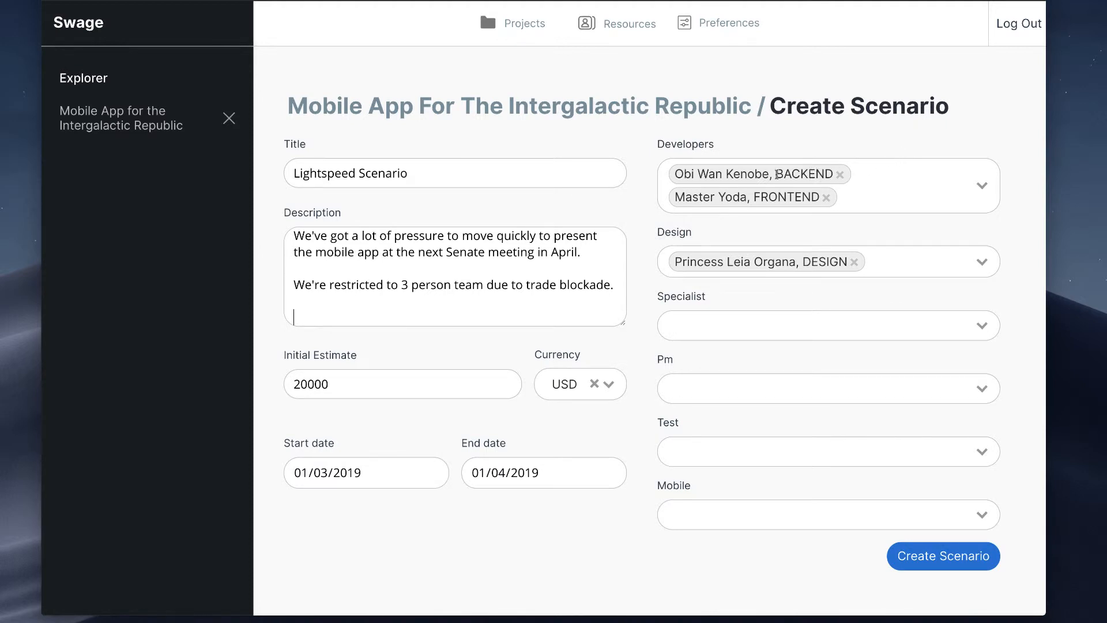
click(332, 314)
text(Technology stac)
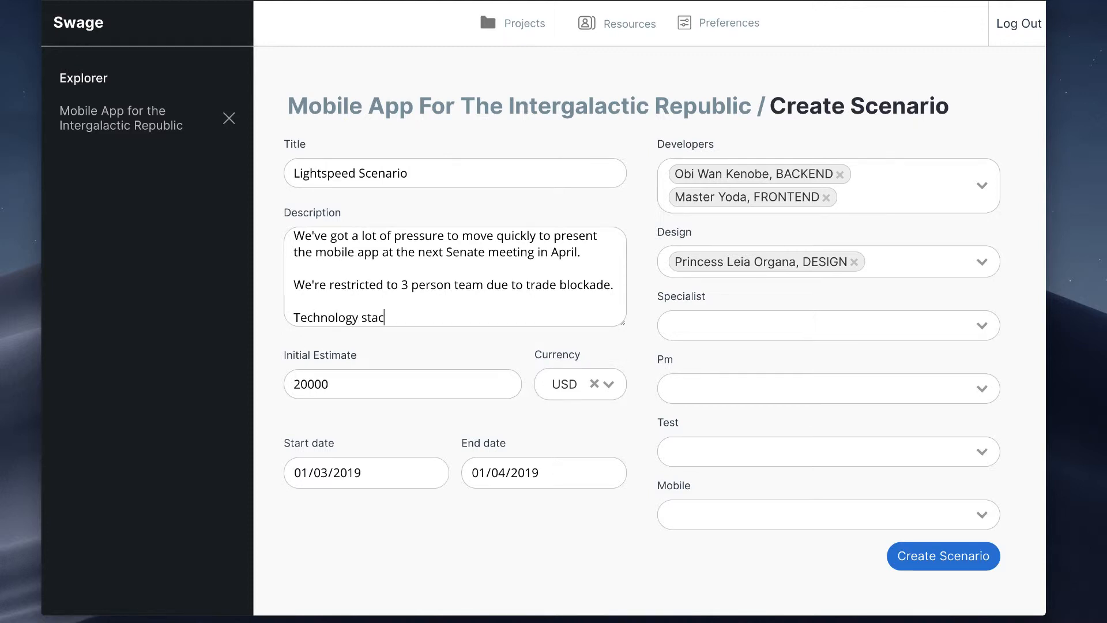
text(k around React-)
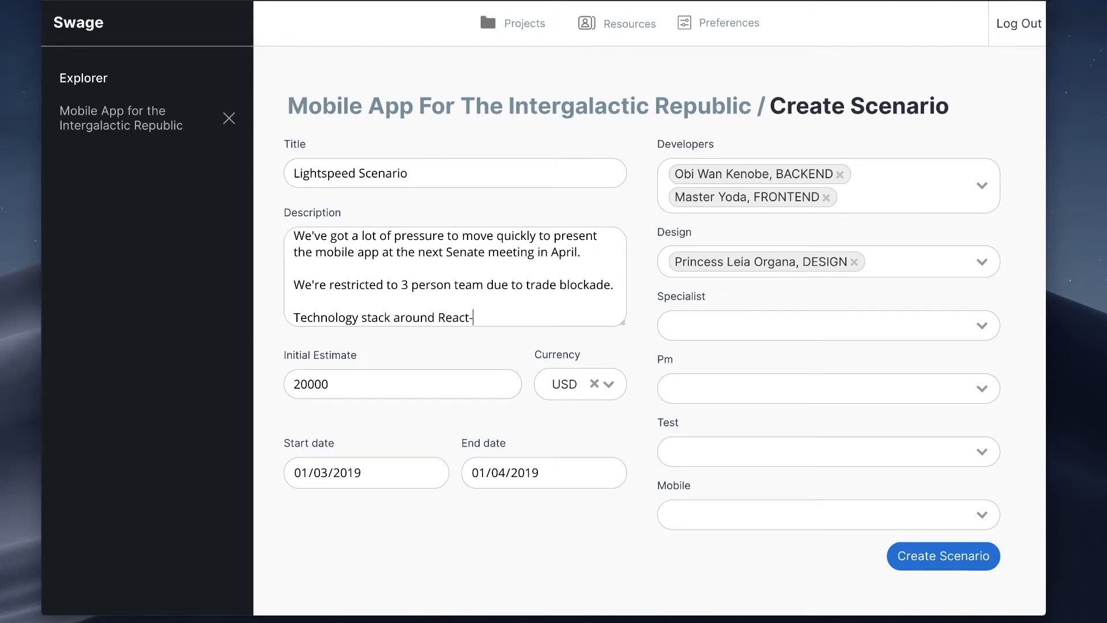
text(Native)
scroll(544, 288, down, 1)
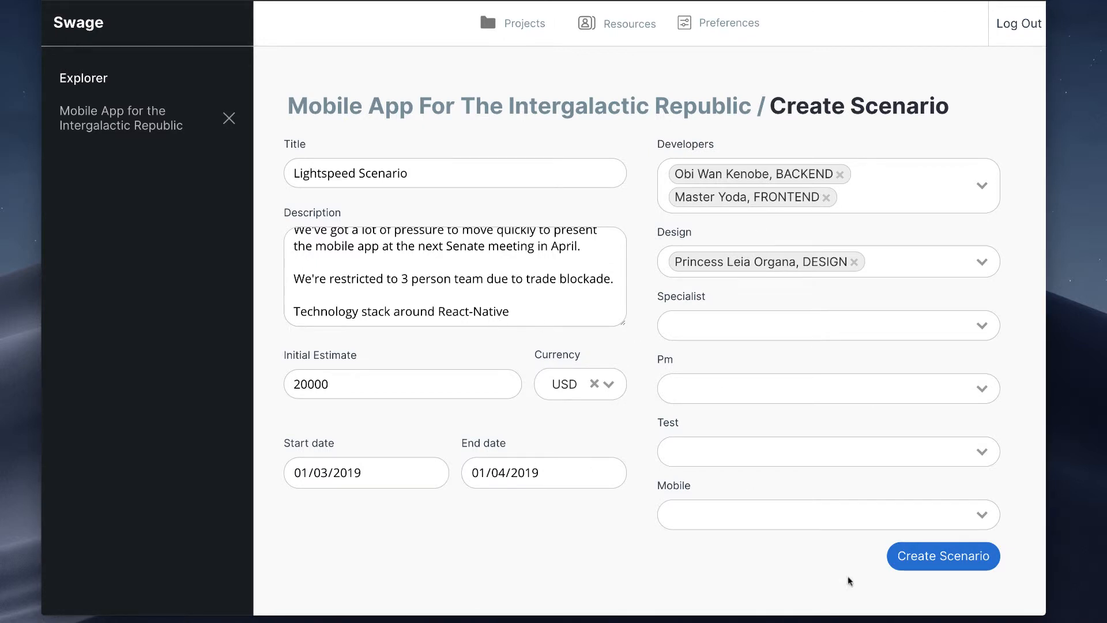
click(889, 555)
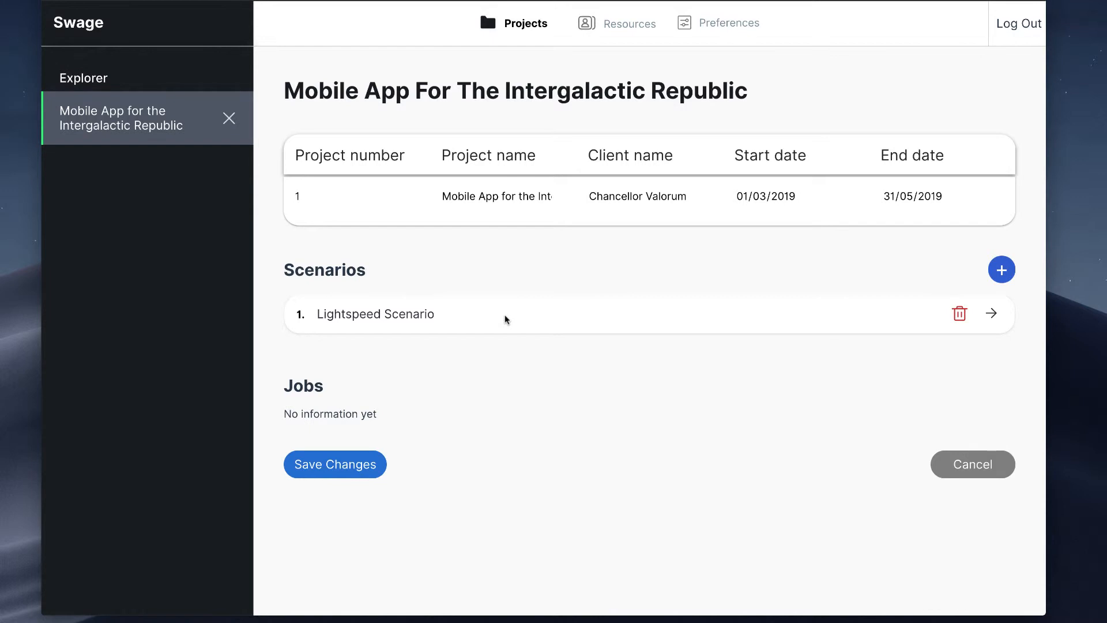
Step: Open the resource timelogs of the Lightspeed Scenario and generate the timelogs for all assigned resources
click(380, 318)
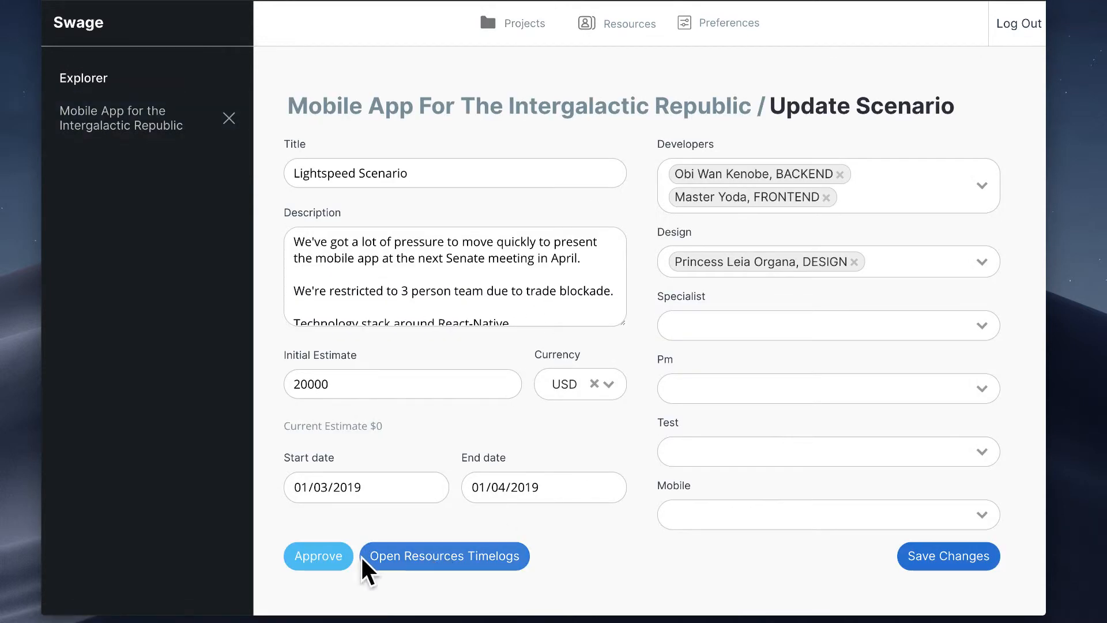
click(404, 555)
scroll(755, 430, down, 1)
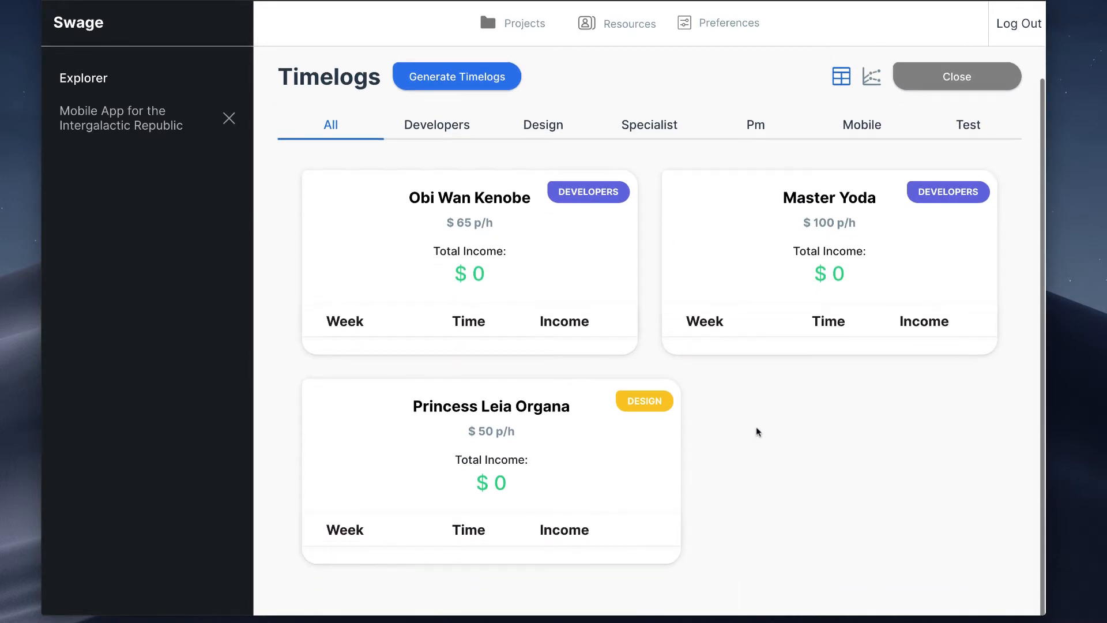
scroll(800, 340, up, 1)
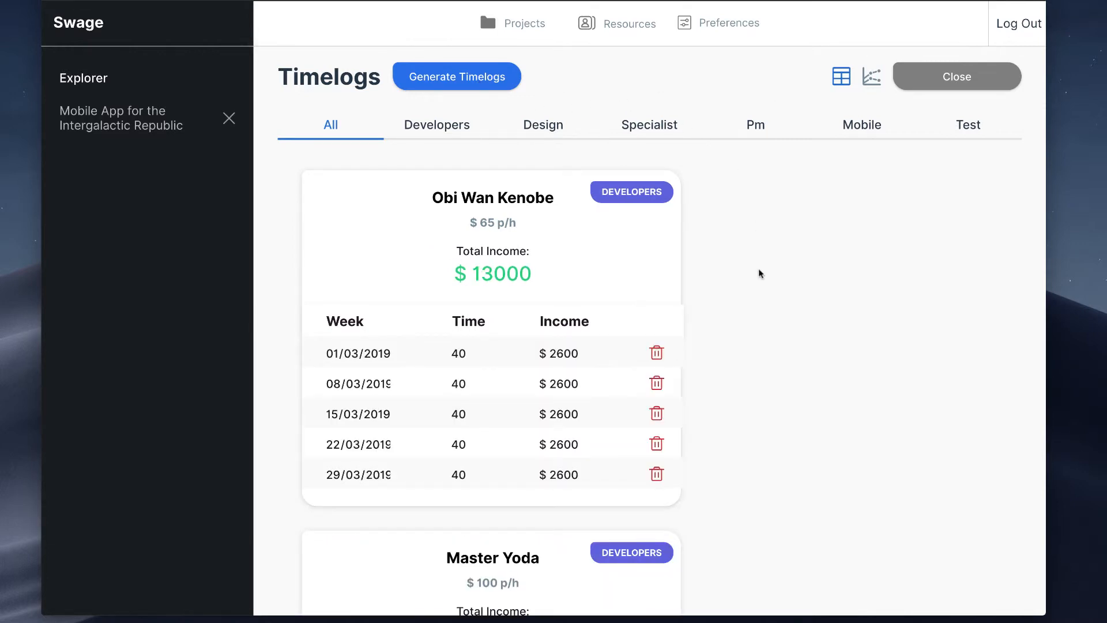
Step: Review the weekly hours, weekly income and total income in each resource's generated timelog
scroll(760, 288, down, 8)
scroll(817, 369, down, 4)
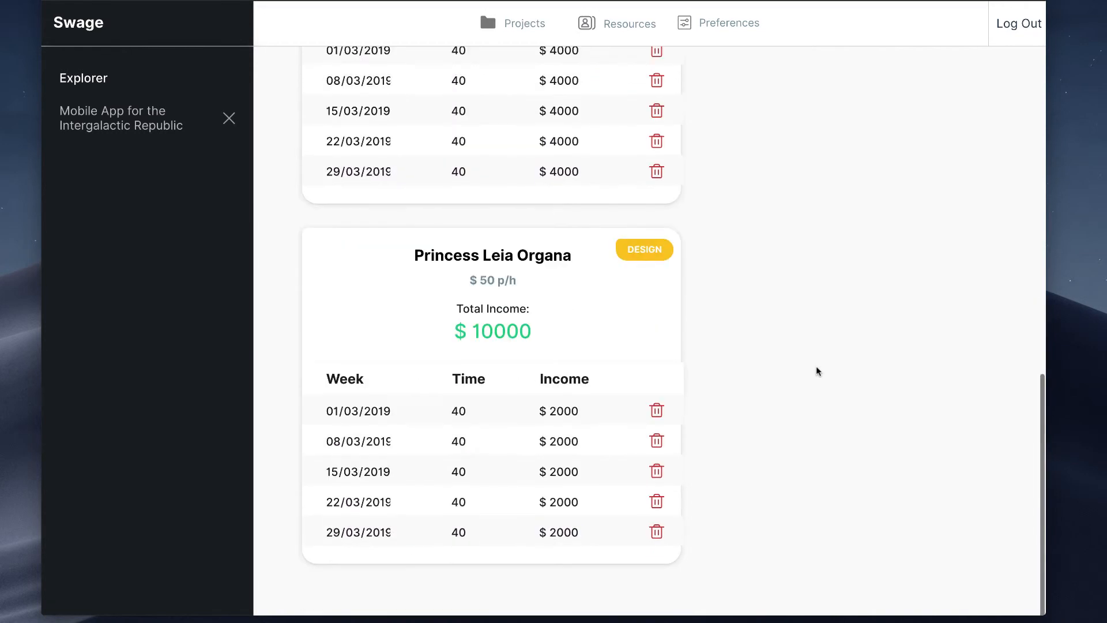
scroll(816, 369, up, 12)
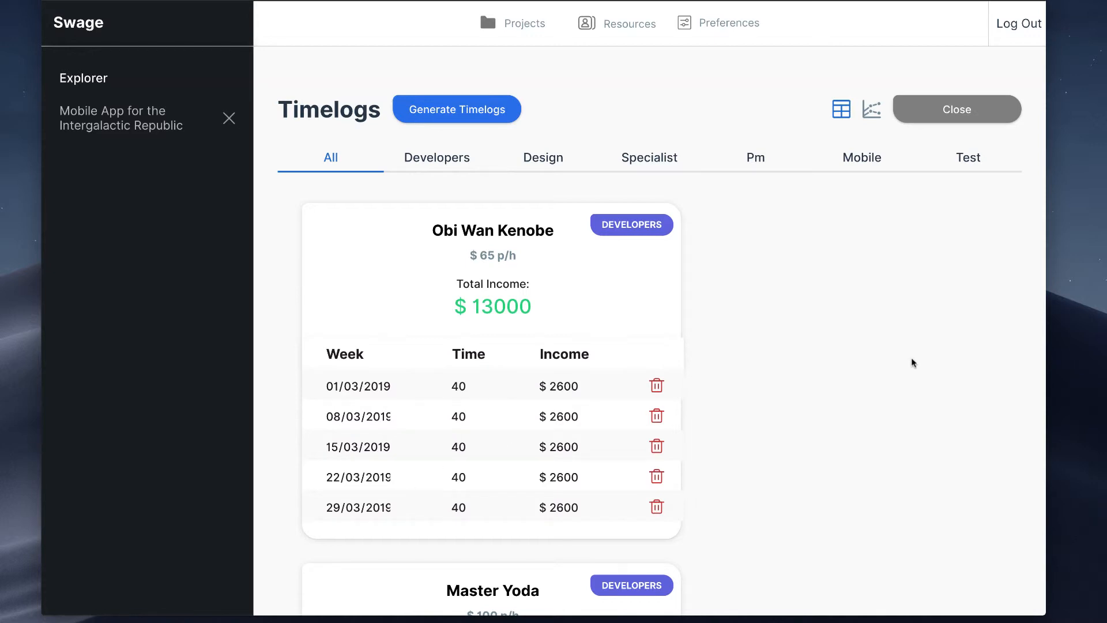
scroll(913, 362, down, 1)
scroll(911, 362, down, 1)
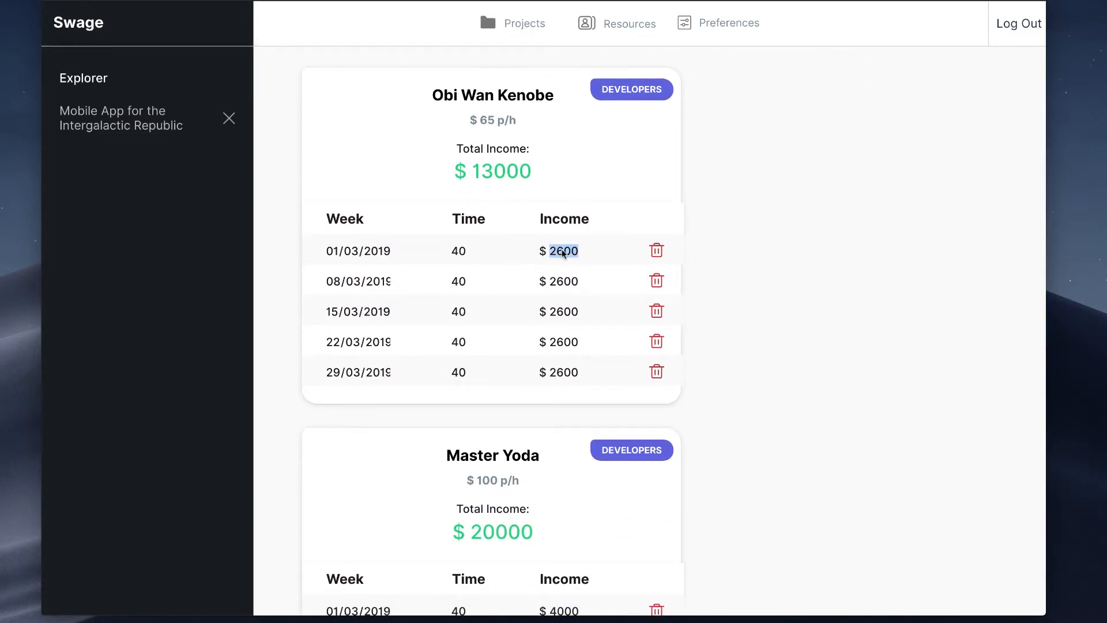
scroll(576, 249, up, 2)
click(843, 296)
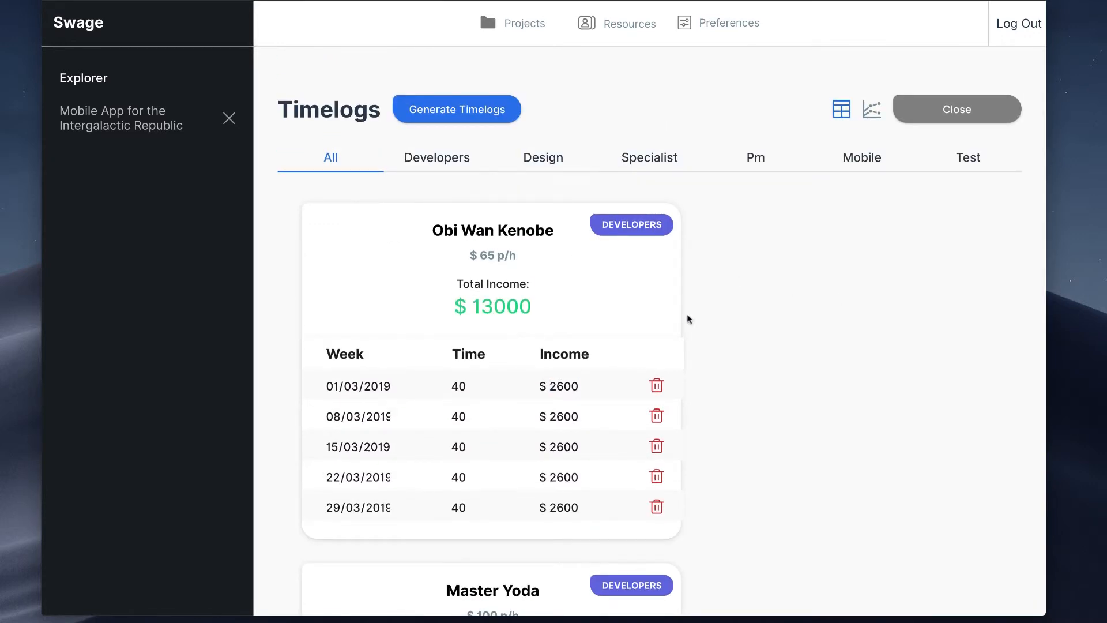
Step: Look through the generated timelog cards of all assigned developers and the design resource, comparing their weekly rows and totals
scroll(578, 374, down, 1)
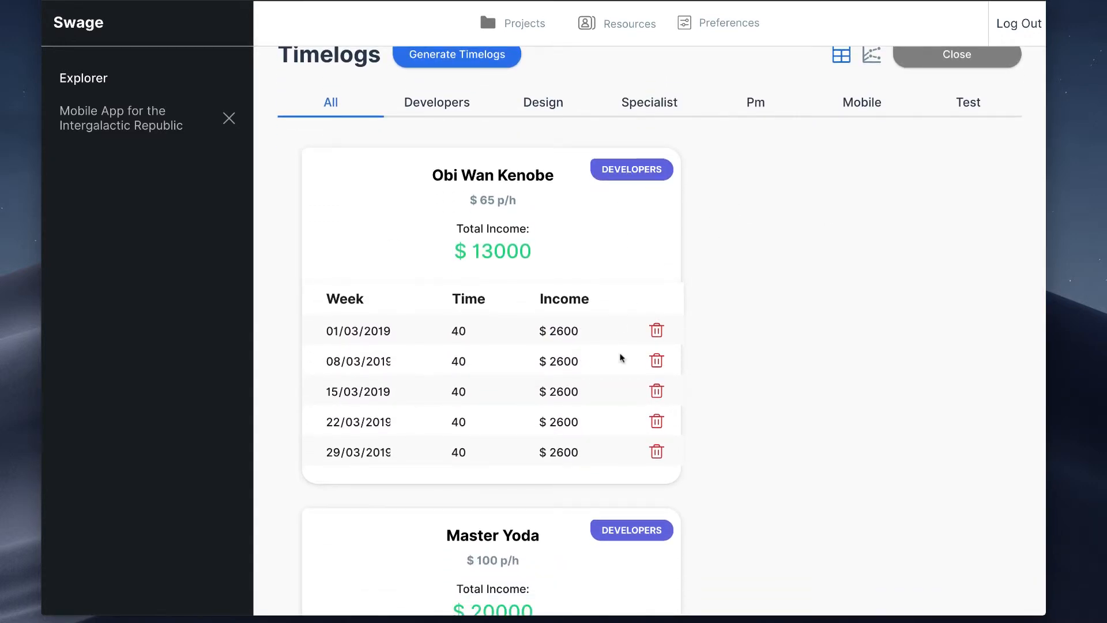
scroll(527, 465, down, 3)
scroll(527, 480, down, 3)
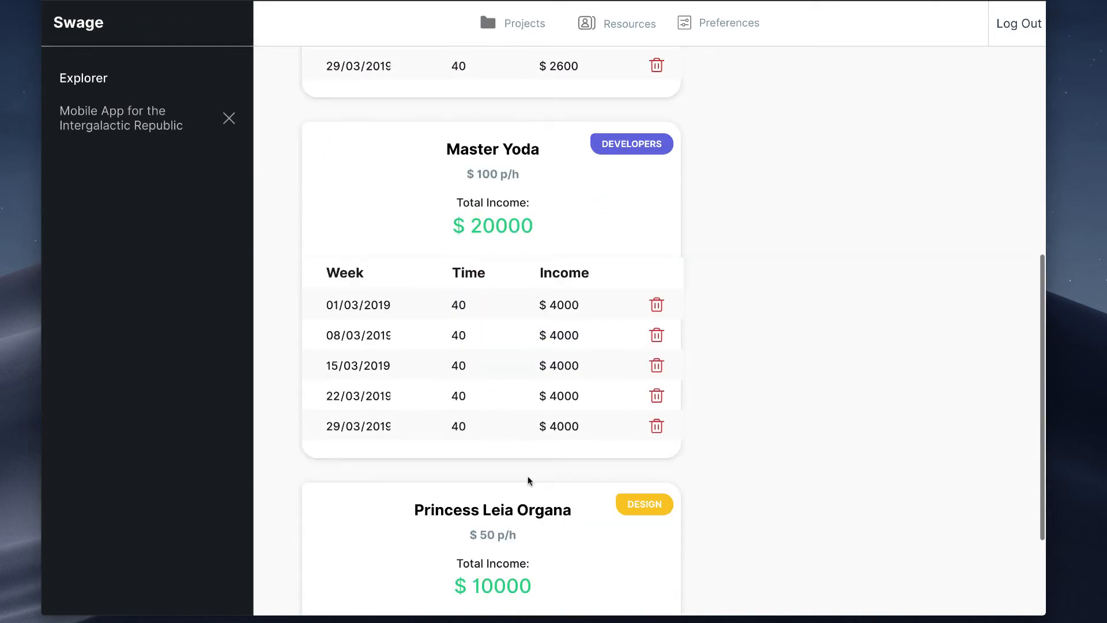
scroll(554, 530, down, 4)
scroll(625, 409, up, 11)
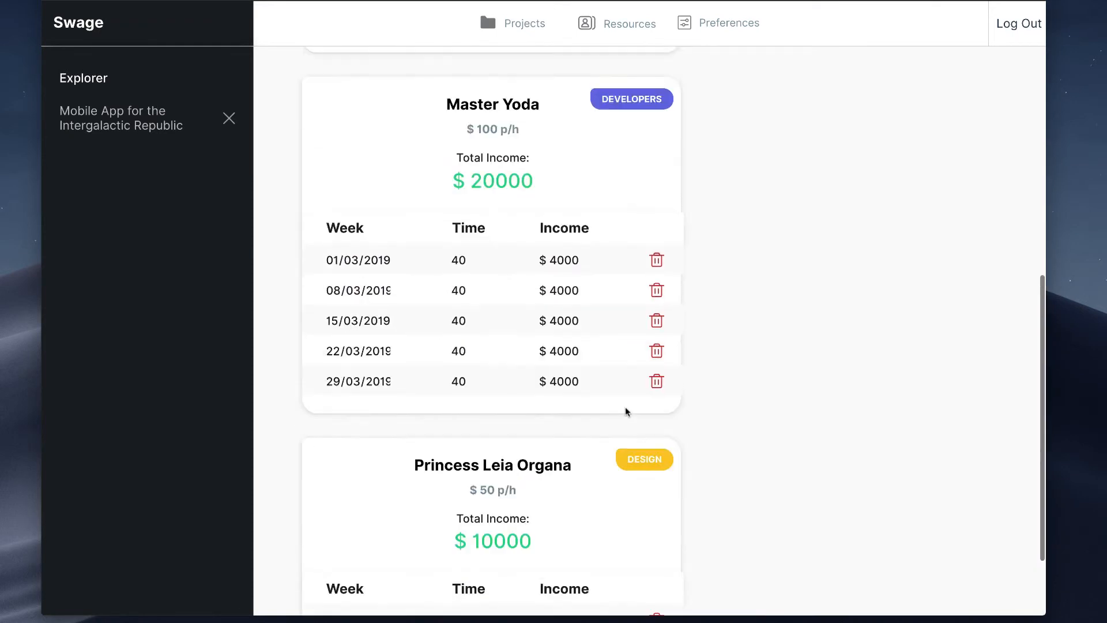
scroll(636, 385, down, 4)
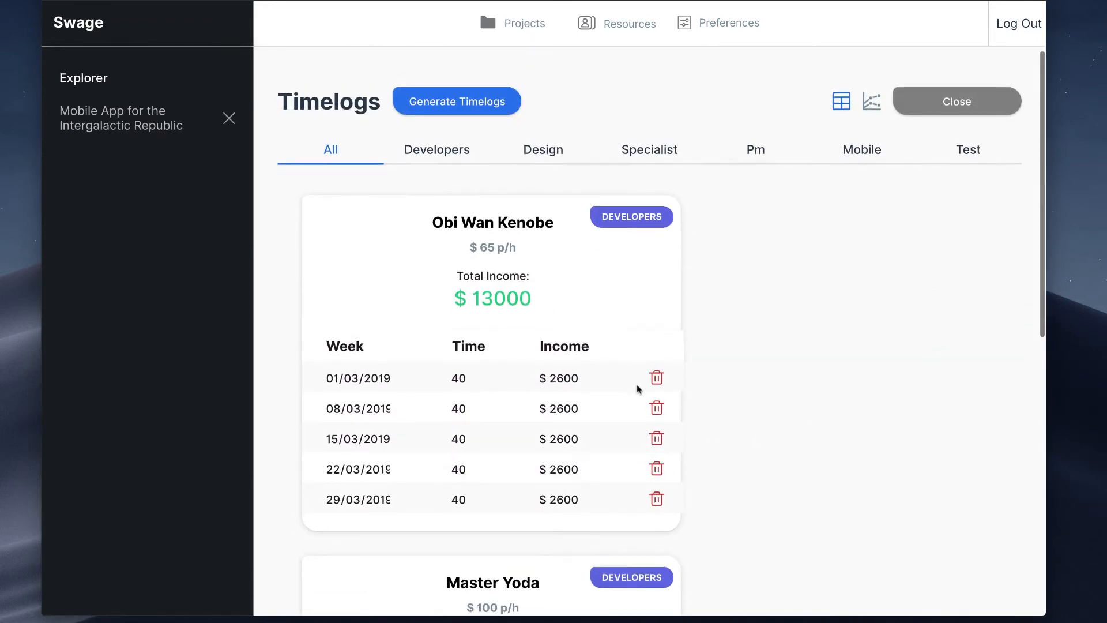
scroll(828, 402, up, 4)
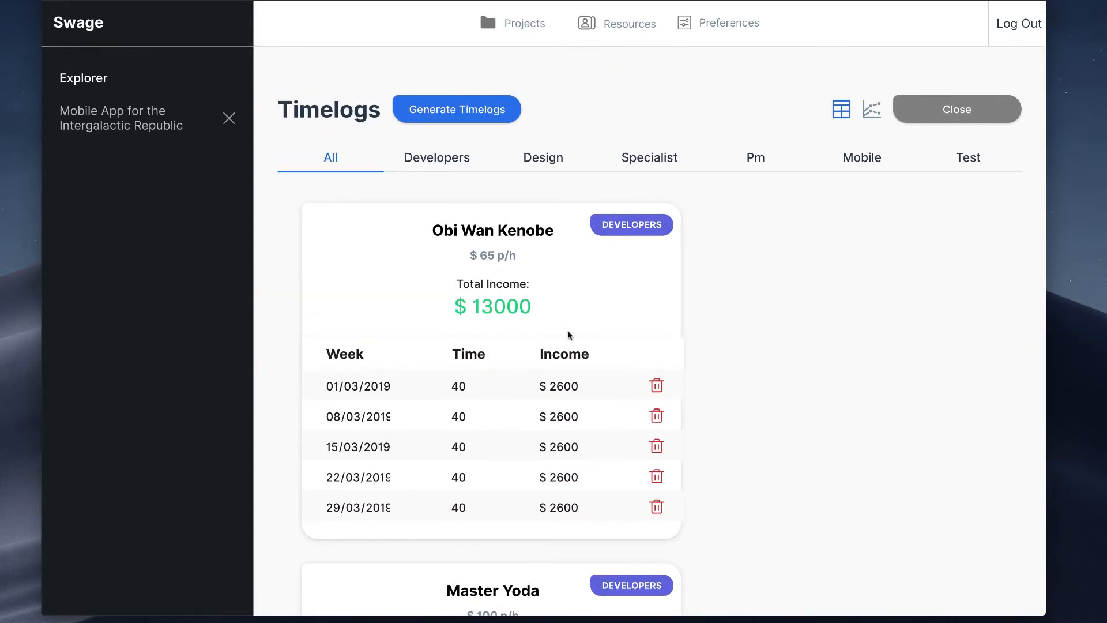
scroll(579, 422, down, 2)
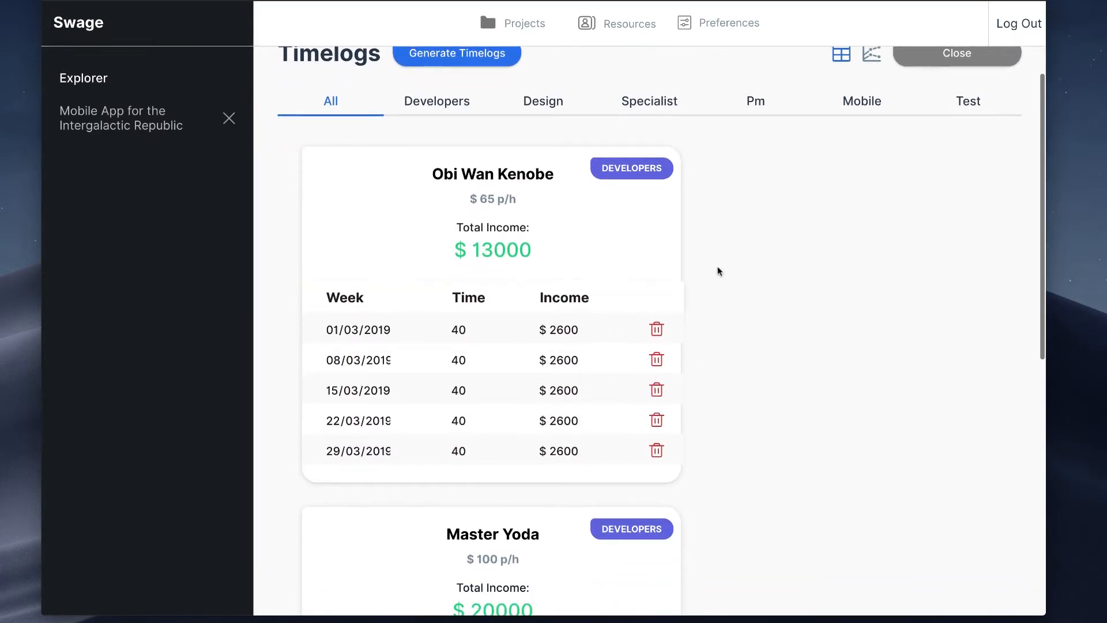
scroll(750, 268, up, 2)
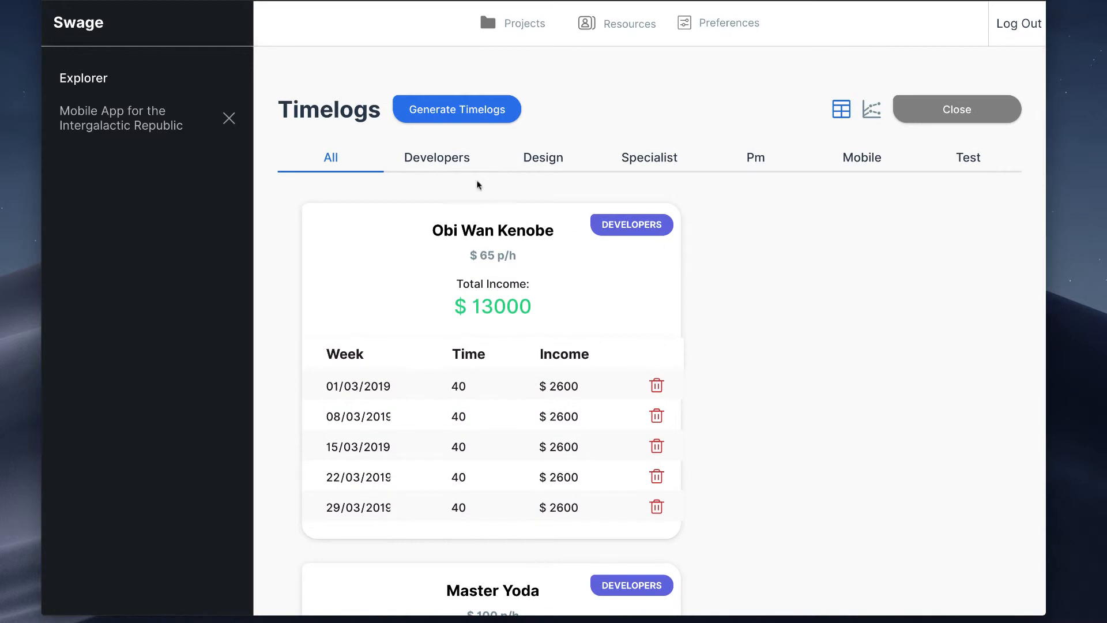
Step: Filter the timelogs by the Developers, Design and Specialist categories, and return to the list of all resources
click(451, 161)
scroll(756, 326, down, 5)
scroll(758, 326, up, 5)
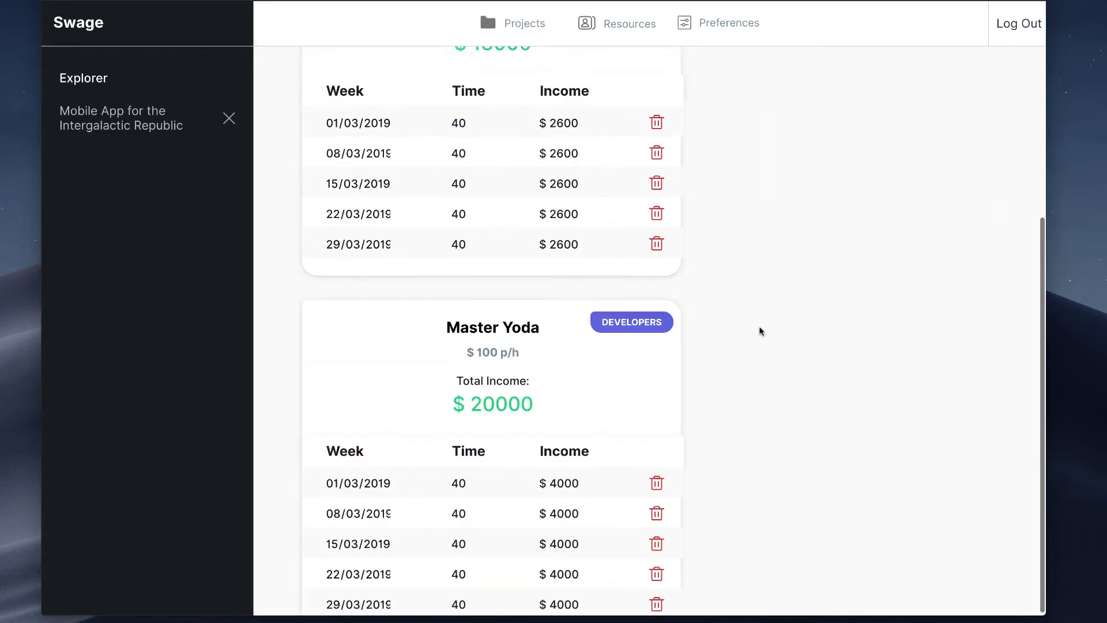
scroll(607, 410, down, 5)
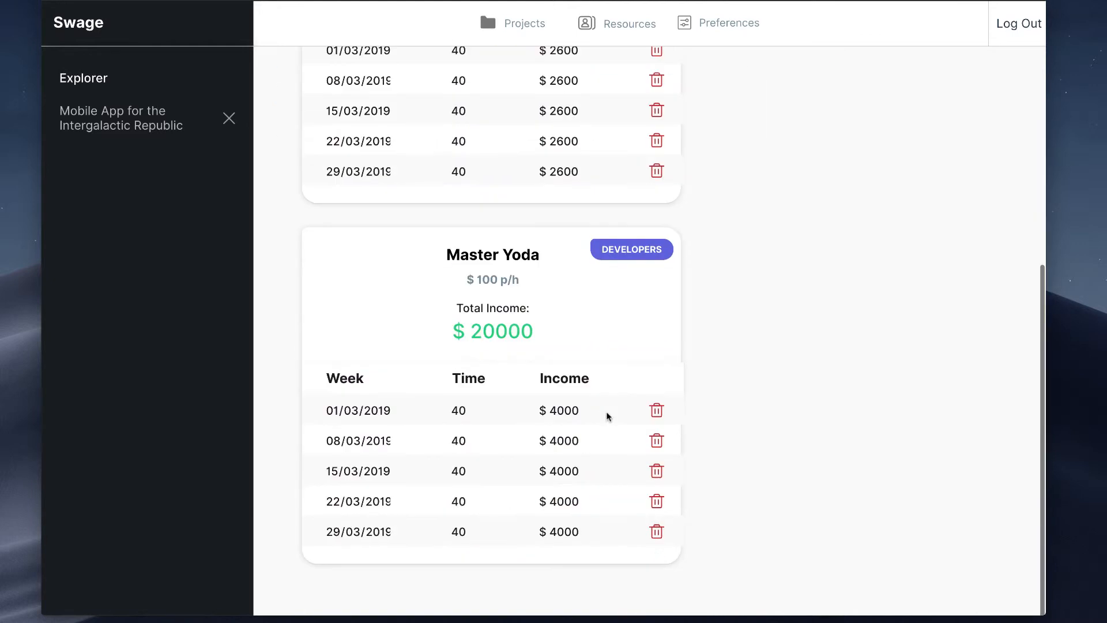
scroll(605, 411, up, 5)
click(550, 168)
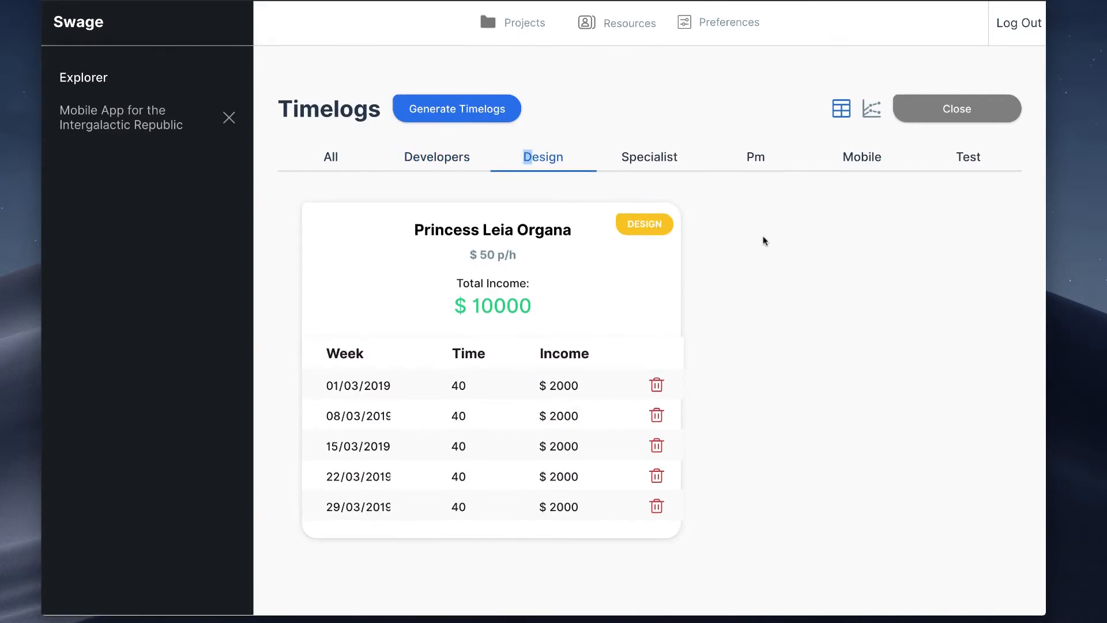
click(672, 163)
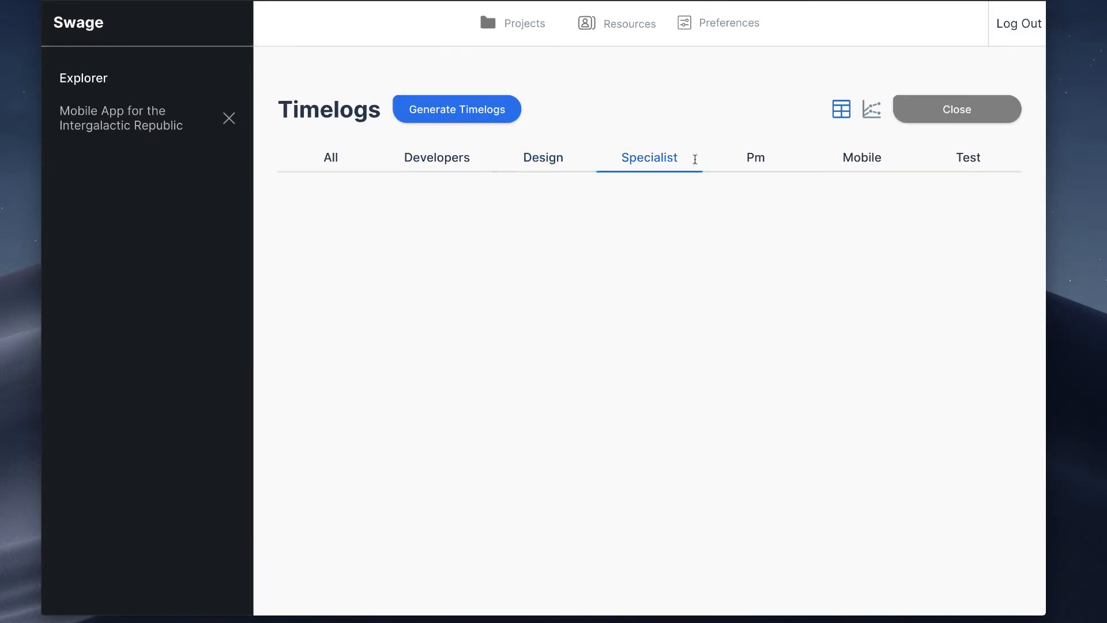
click(452, 160)
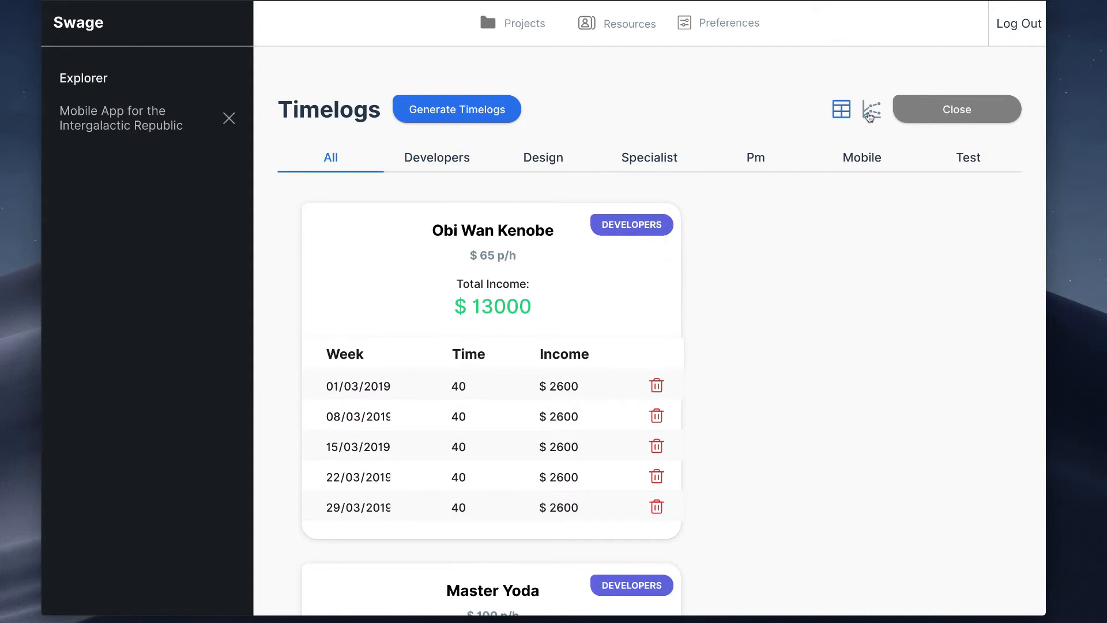
Step: Set the $65 p/h developer's logged time to 20 hours for the weeks 01/03/2019 and 08/03/2019
scroll(667, 346, down, 1)
scroll(686, 331, up, 1)
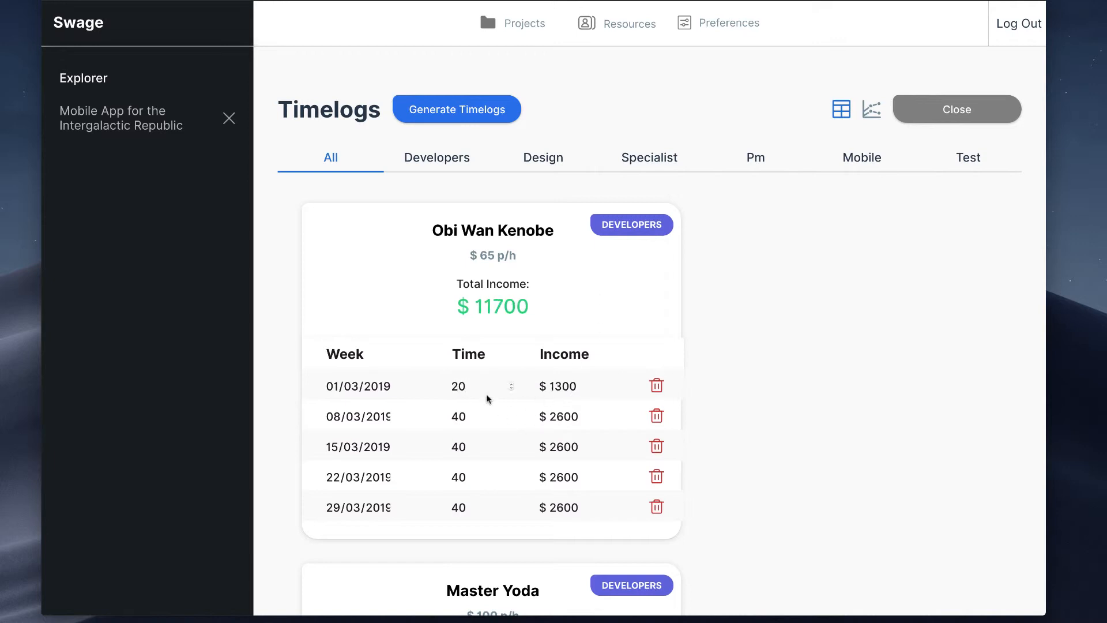
scroll(454, 406, down, 2)
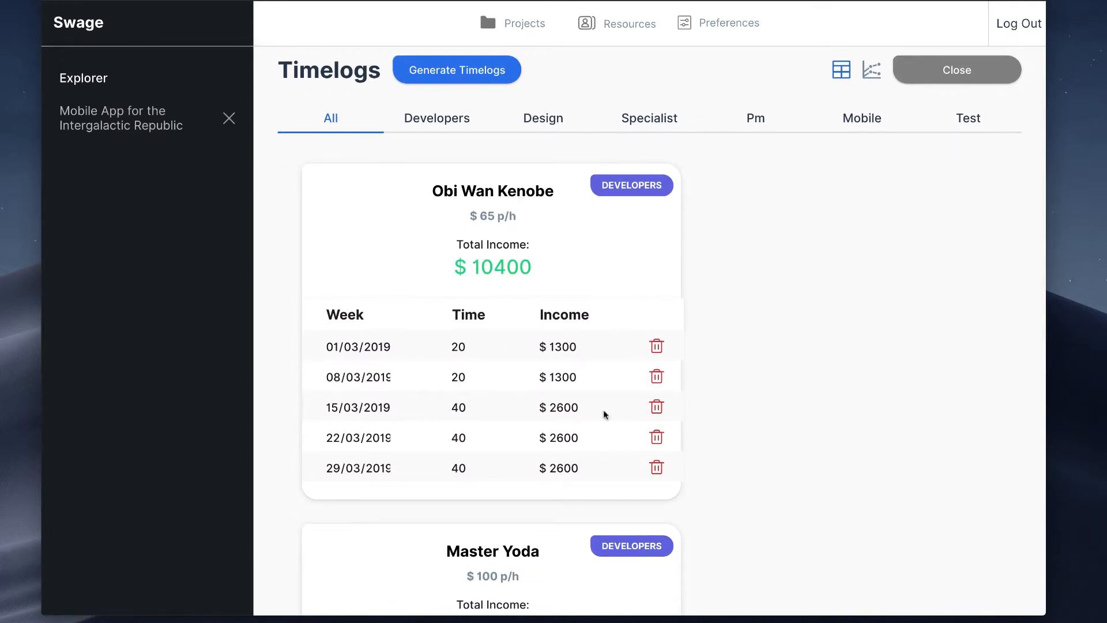
Step: Set the design resource's logged time to 30 hours for the week 22/03/2019 and 20 hours for 29/03/2019
scroll(603, 413, down, 5)
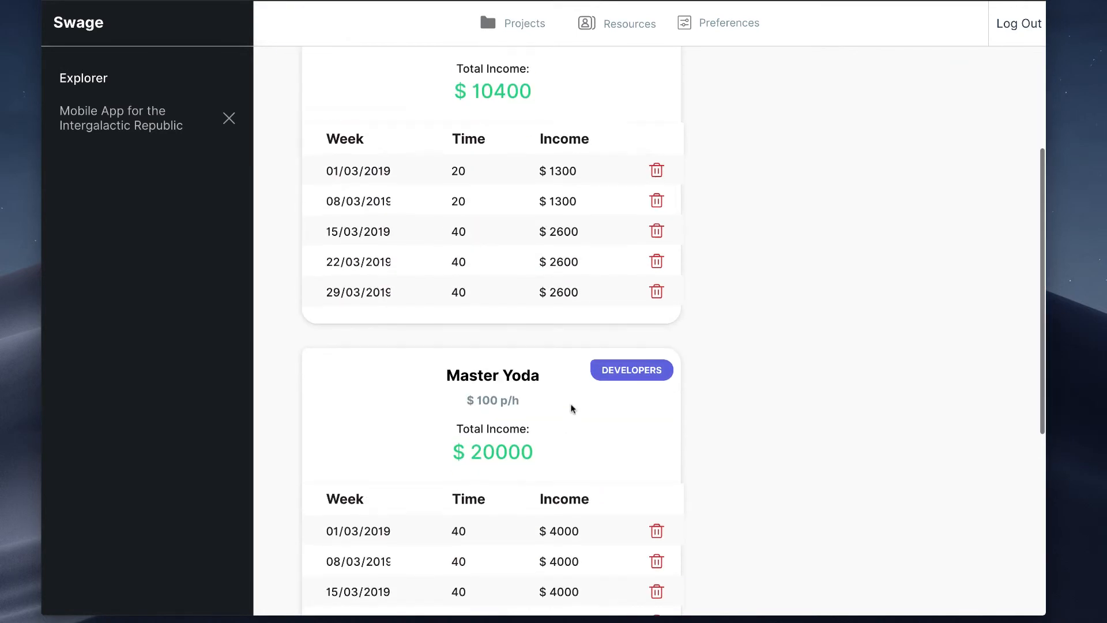
scroll(573, 410, down, 3)
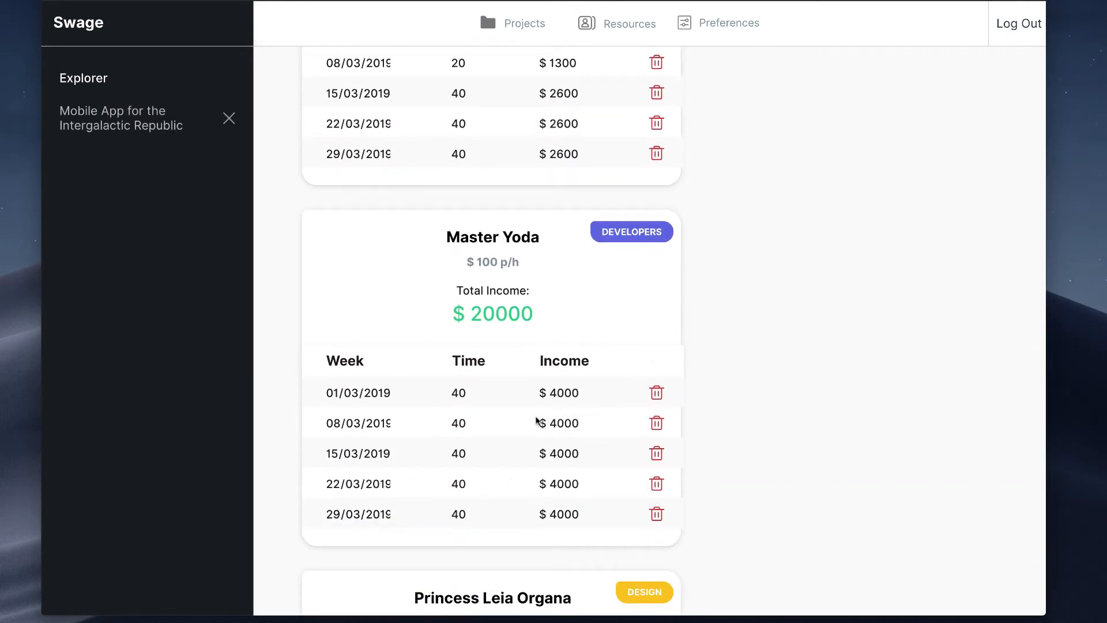
scroll(502, 482, down, 8)
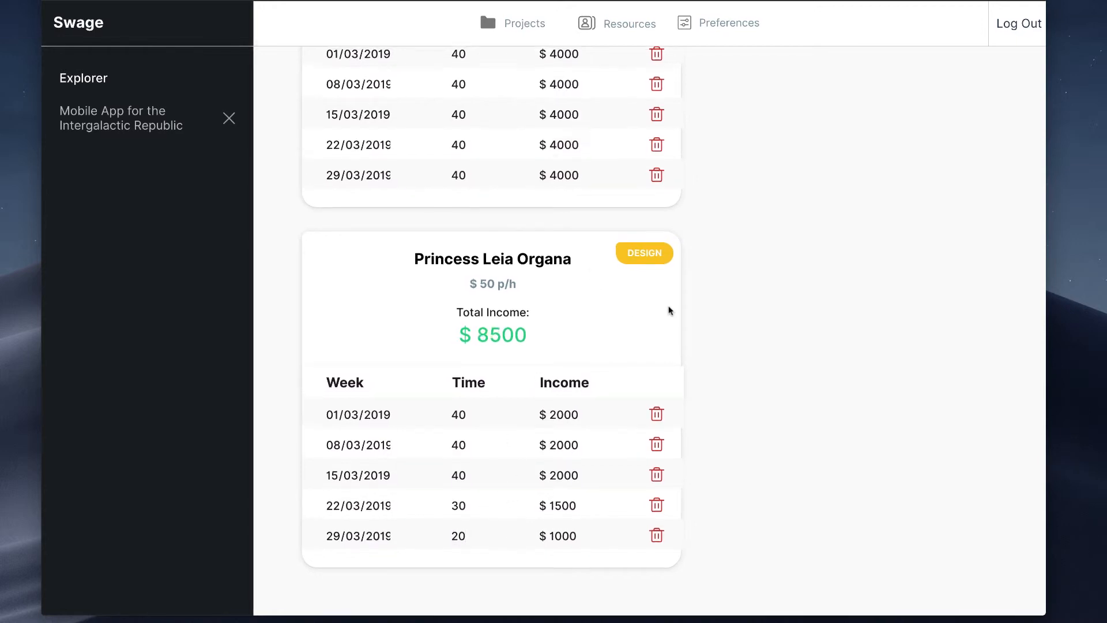
scroll(825, 297, up, 8)
scroll(815, 272, up, 4)
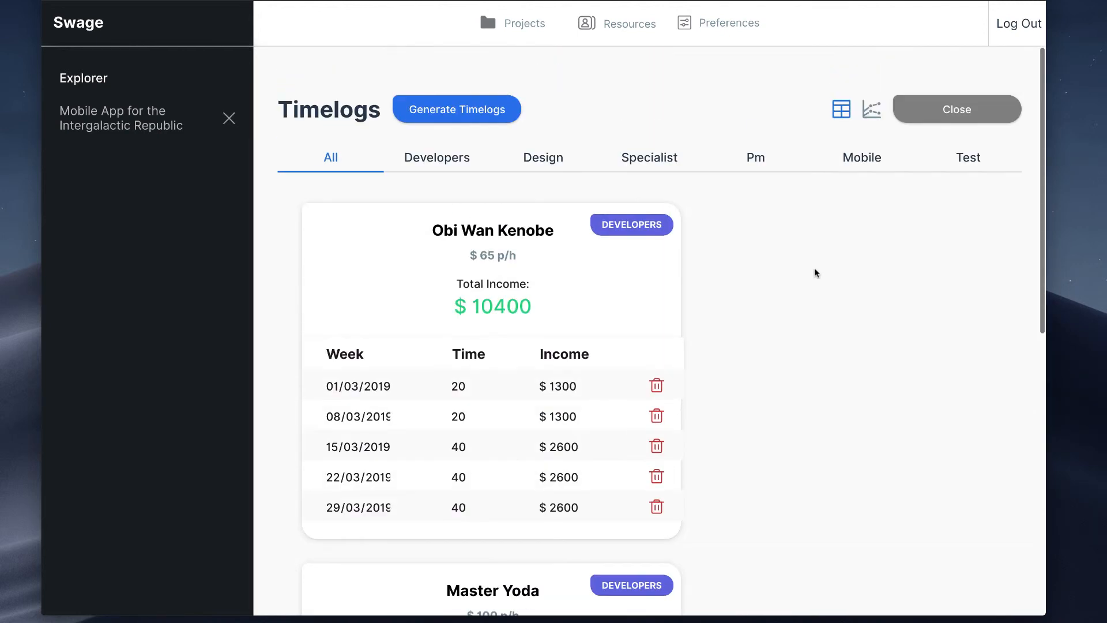
Step: Show the timelogs as a chart and examine the weekly hours, the income per category and the total against the initial estimate
scroll(536, 305, down, 1)
scroll(909, 110, up, 1)
click(876, 113)
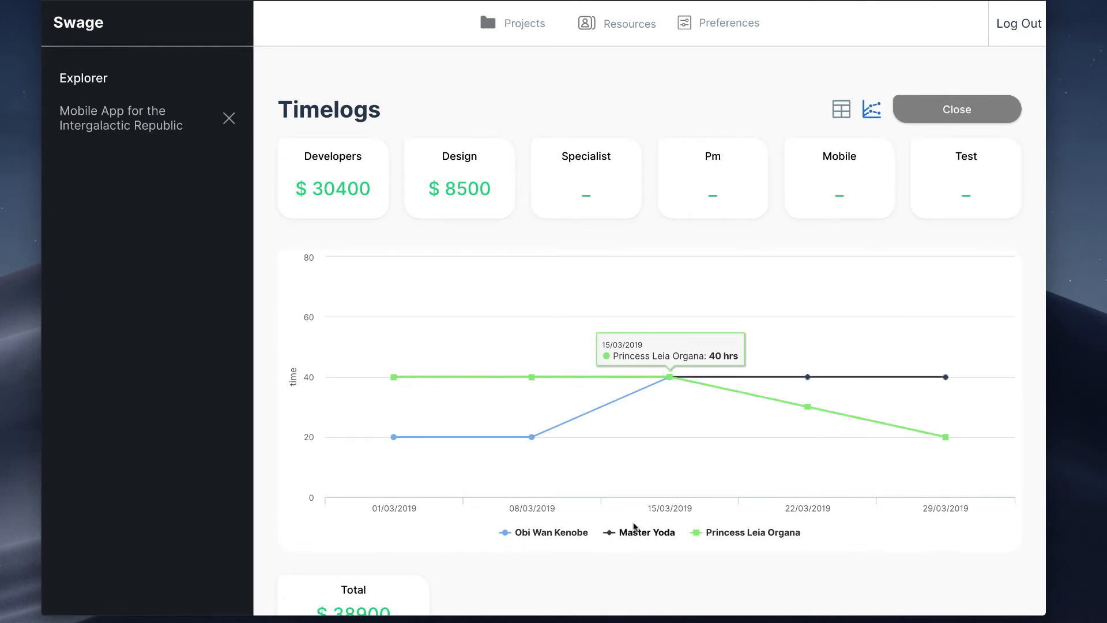
scroll(611, 479, down, 3)
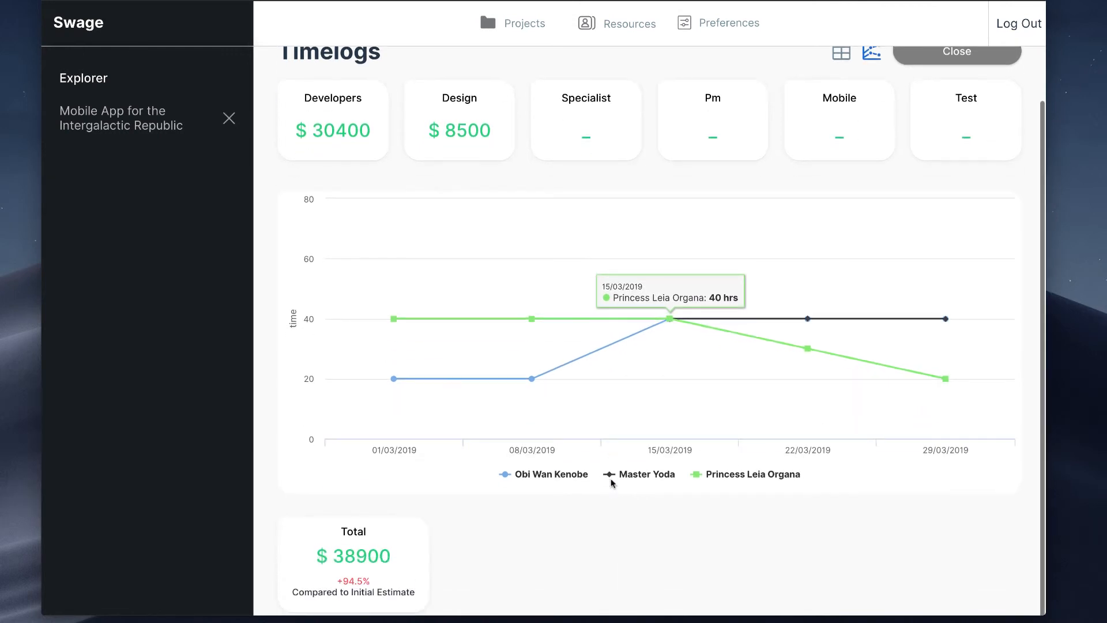
scroll(693, 403, up, 2)
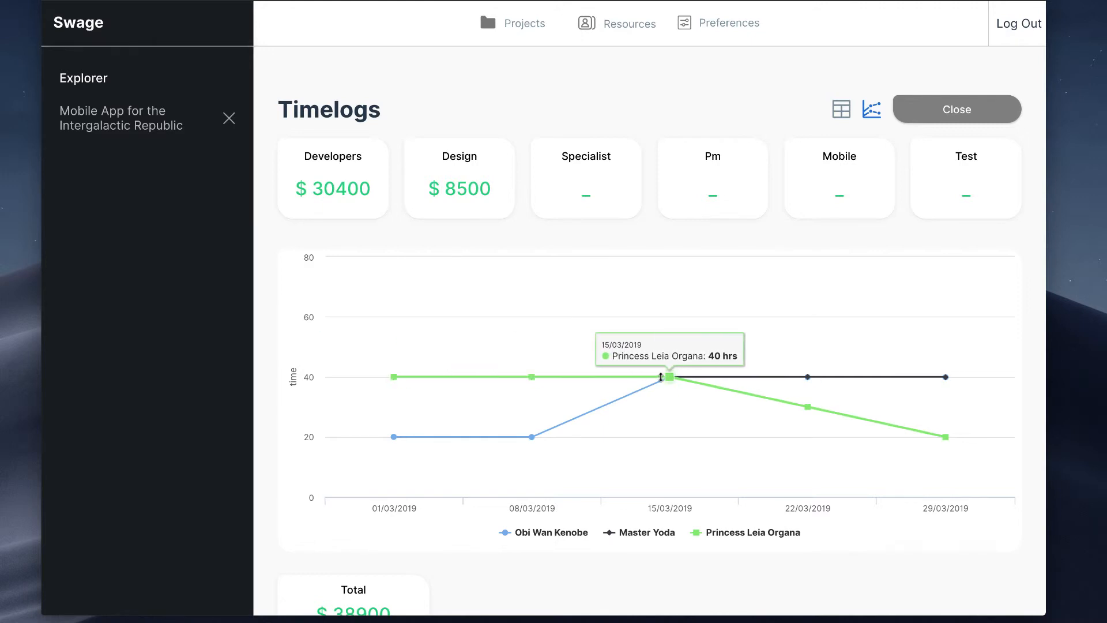
Step: Lower the design resource's hours in the chart to 28 for 15/03/2019, about 20 for 22/03/2019 and about 5 for 29/03/2019
drag(670, 377, 675, 412)
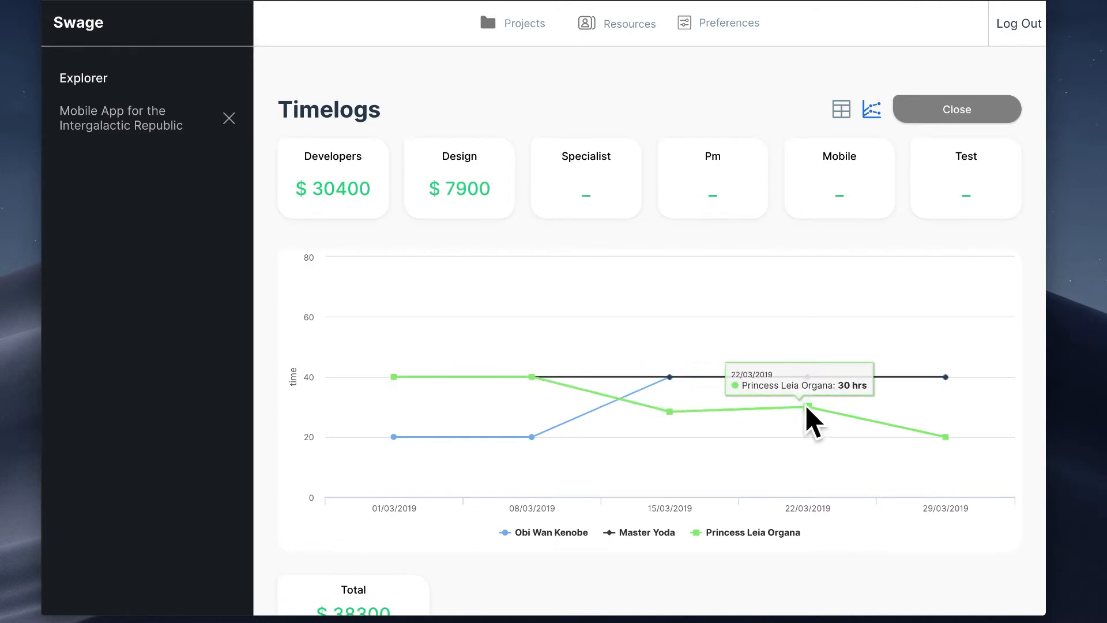
drag(807, 407, 808, 435)
drag(946, 437, 946, 482)
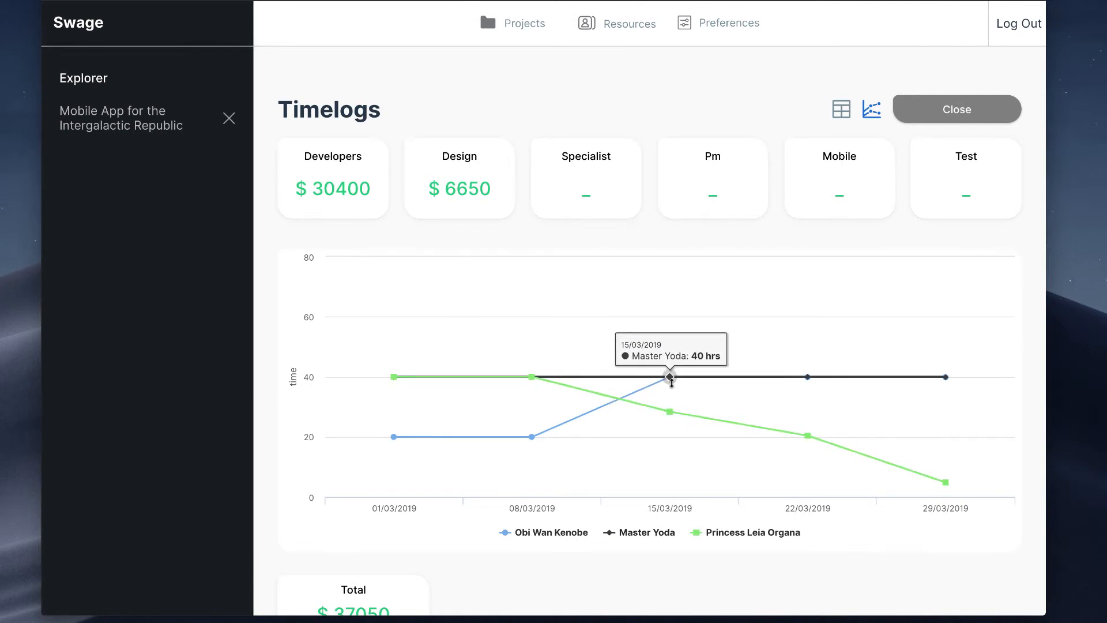
Step: Lower the $100 p/h developer's hours in the chart to about 32 for 22/03/2019 and about 20 for 29/03/2019
drag(807, 377, 807, 402)
drag(945, 377, 965, 441)
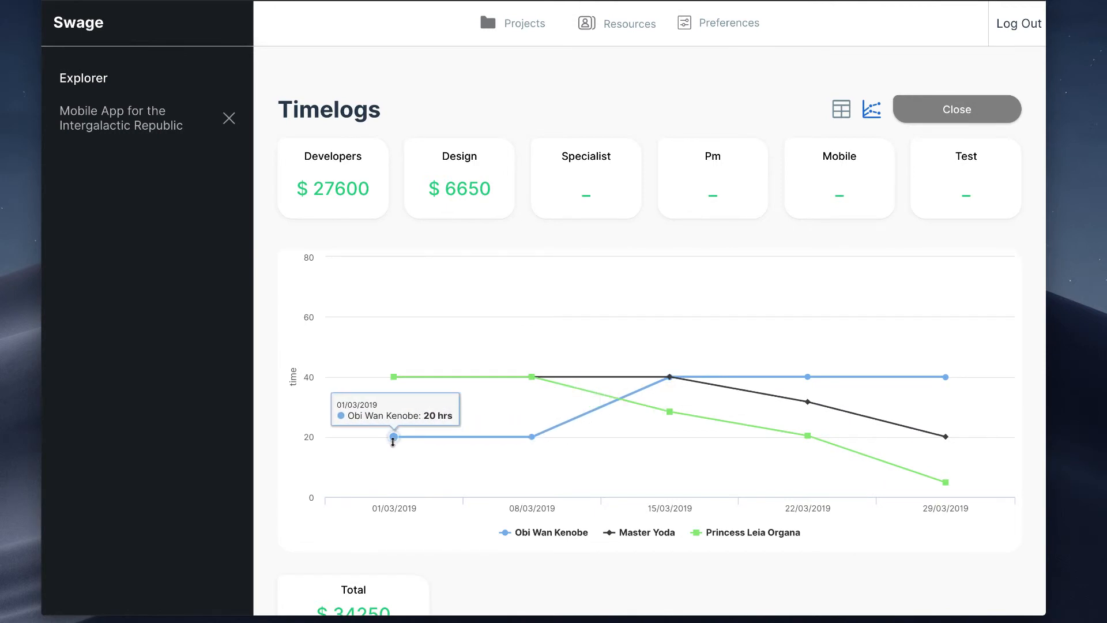
Step: Set the $65 p/h developer's chart hours to about 2 for 01/03/2019 and 33 for 08/03/2019, and check the total against the initial estimate
drag(393, 441, 393, 491)
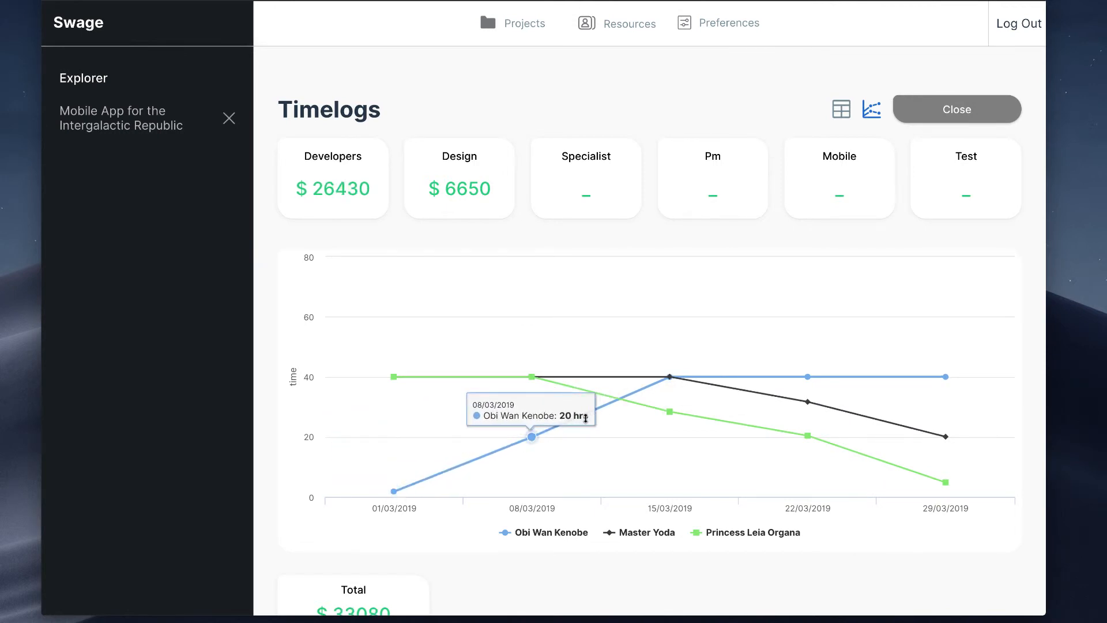
drag(531, 437, 532, 398)
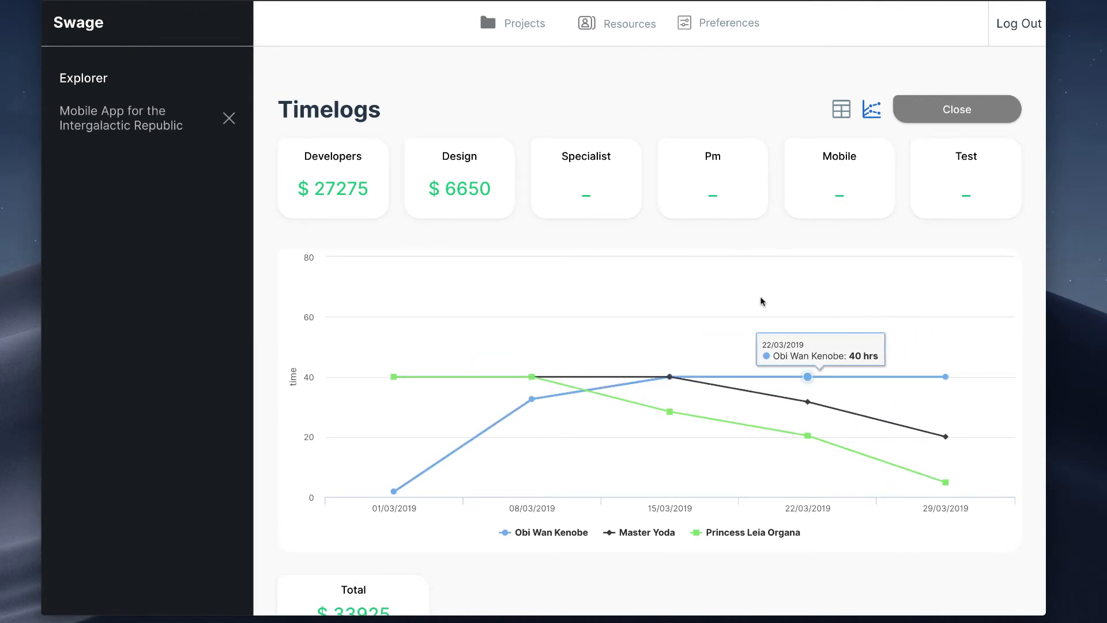
scroll(762, 230, down, 1)
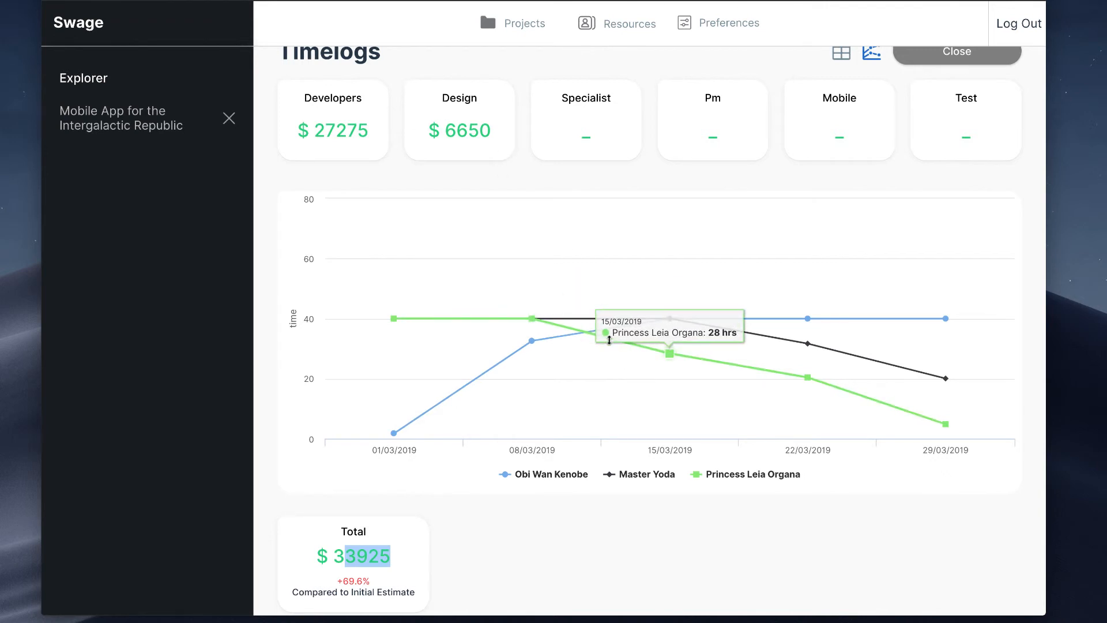
scroll(621, 380, up, 1)
scroll(622, 379, down, 1)
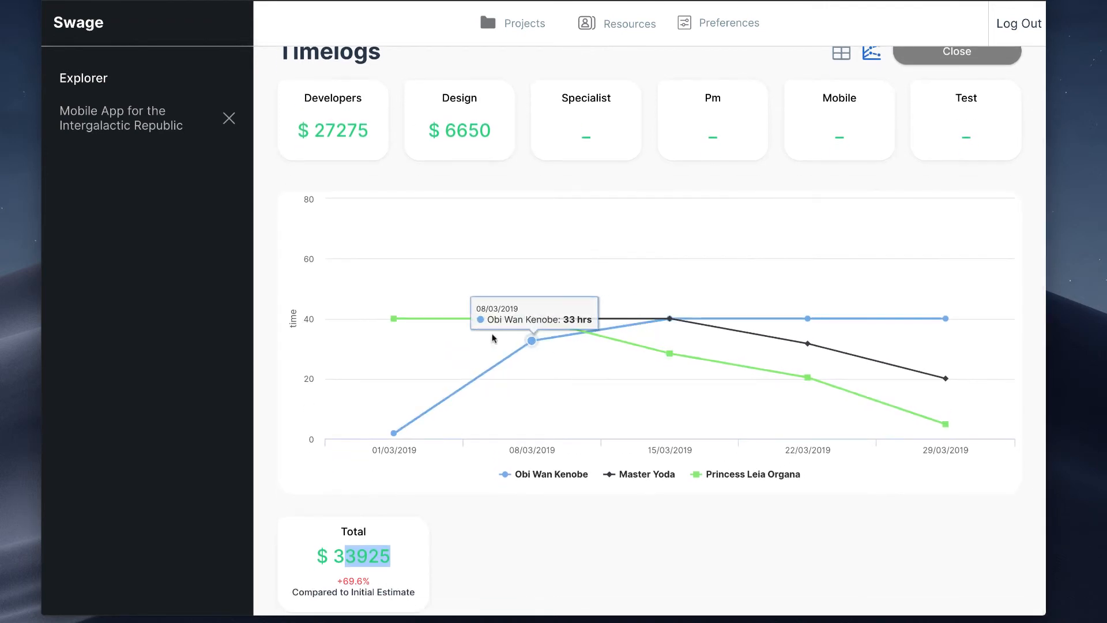
Step: Lower the design resource's hours in the chart to about 23 for 01/03/2019 and about 24 for 08/03/2019
drag(391, 320, 394, 358)
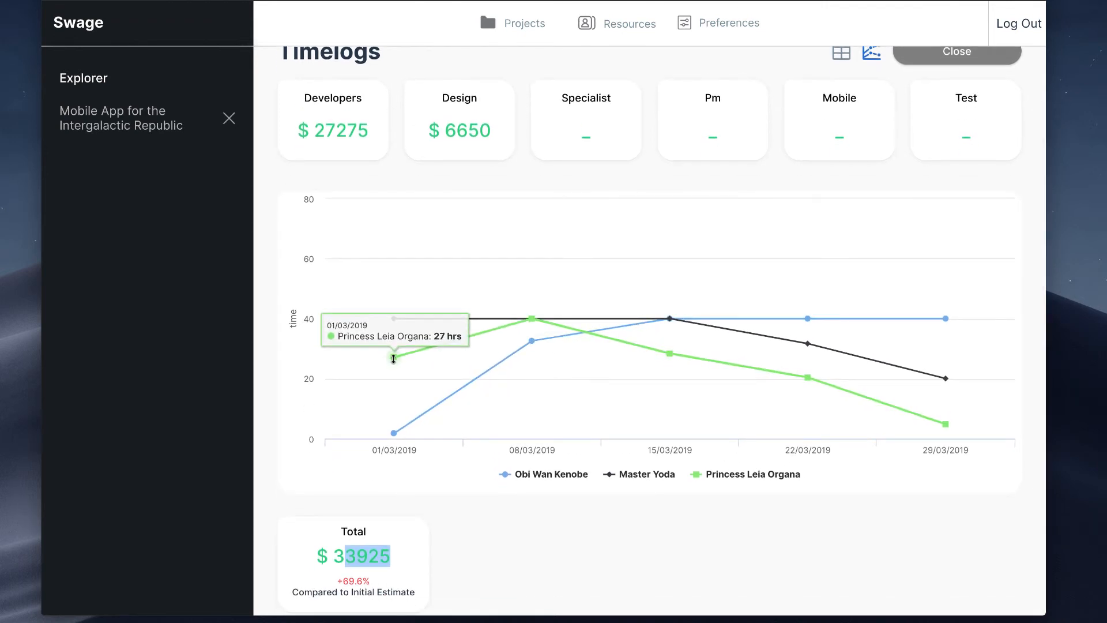
drag(531, 318, 547, 360)
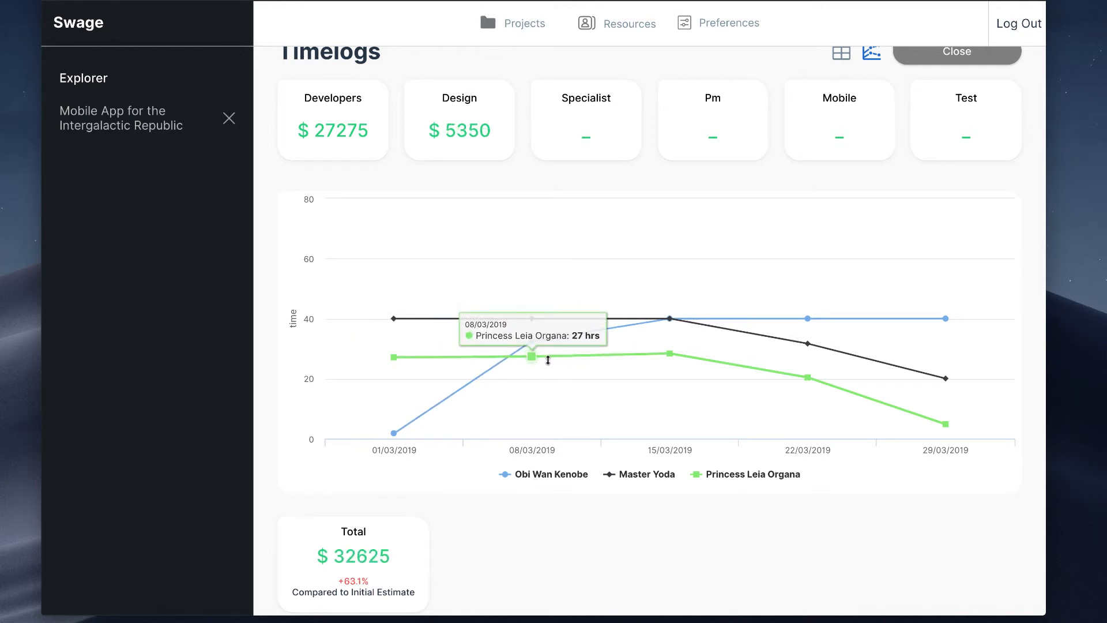
drag(393, 357, 394, 368)
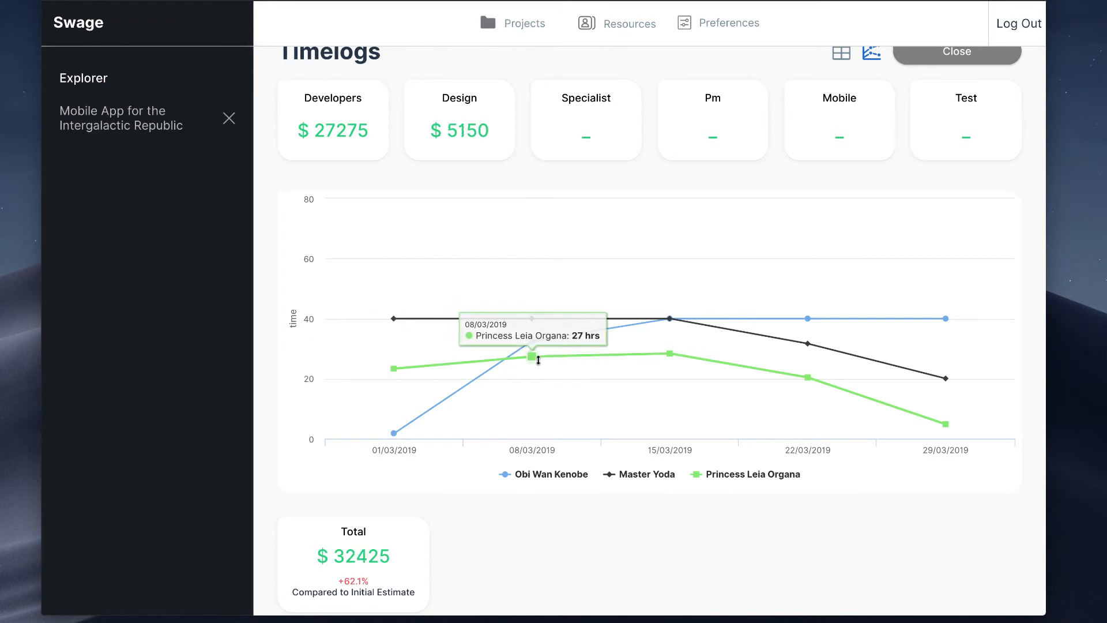
drag(537, 359, 537, 368)
Step: Lower the $100 p/h developer's chart hours to about 17, 18, 13, 12 and 11 for the five weeks from 01/03/2019 to 29/03/2019
drag(394, 319, 393, 388)
drag(531, 318, 531, 385)
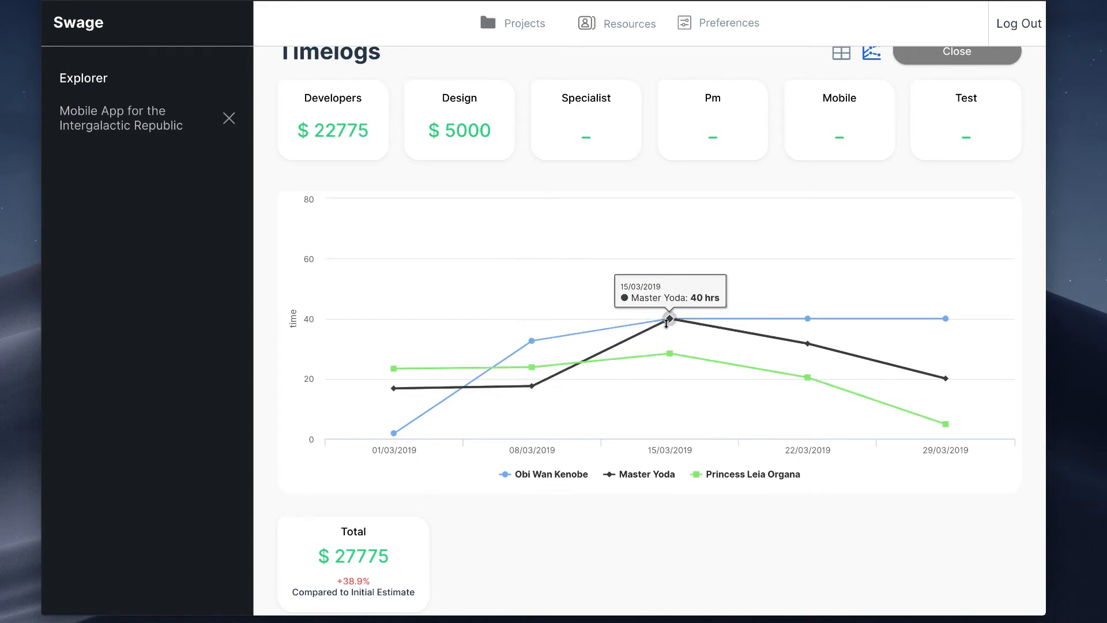
drag(666, 323, 702, 408)
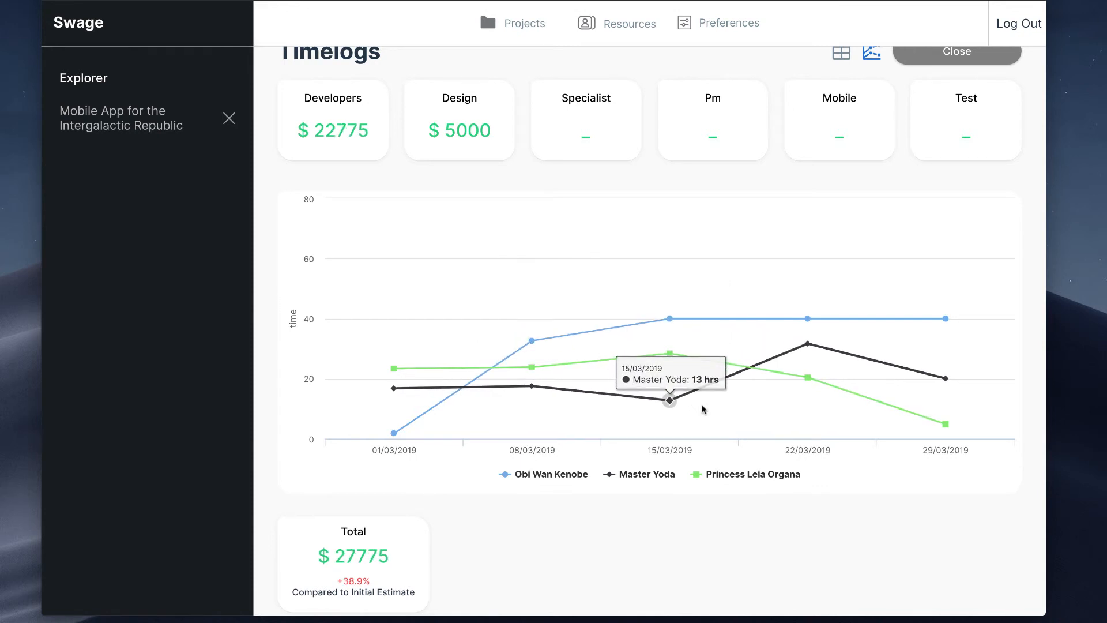
drag(807, 344, 809, 404)
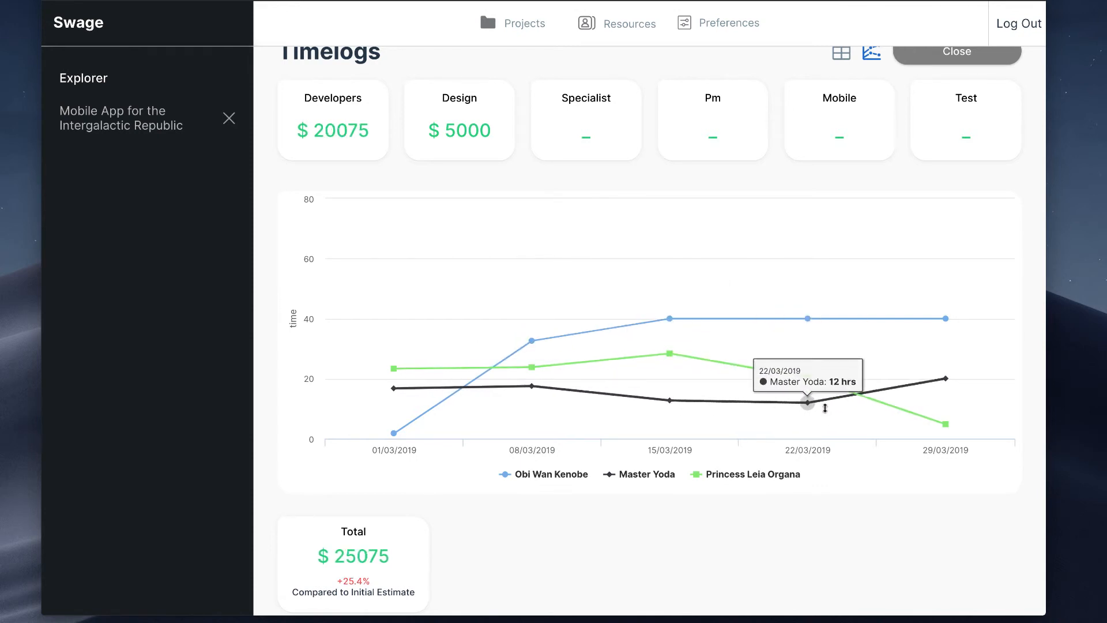
drag(938, 383, 952, 408)
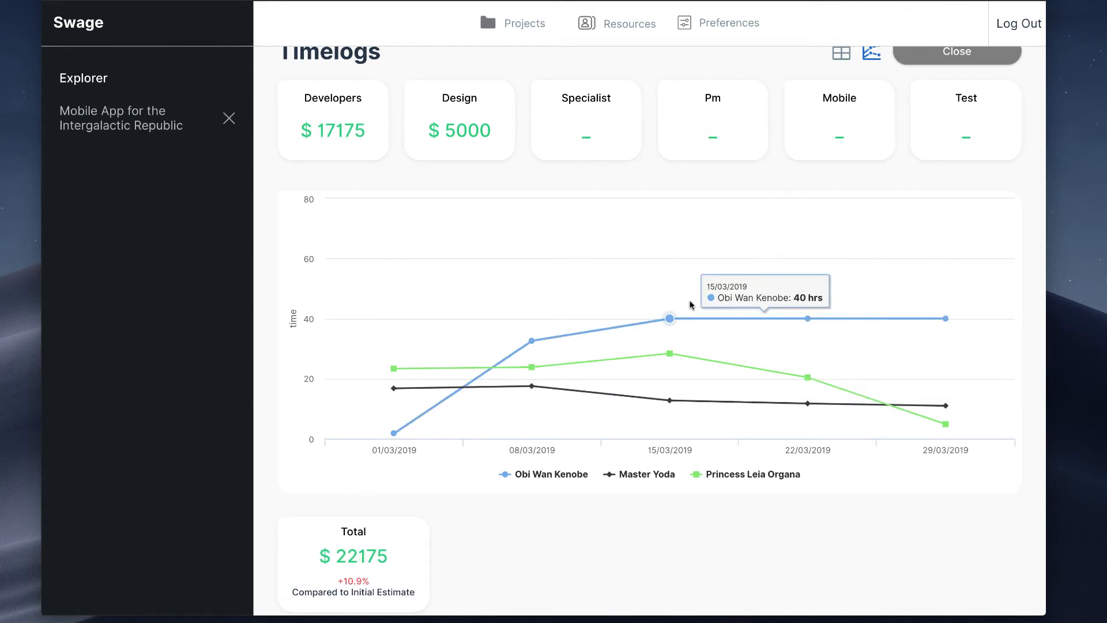
Step: Lower the $65 p/h developer's chart hours to about 36, 35 and 35 for the weeks from 15/03/2019 to 29/03/2019, and check the total
drag(668, 319, 673, 330)
drag(807, 319, 807, 331)
drag(946, 318, 952, 330)
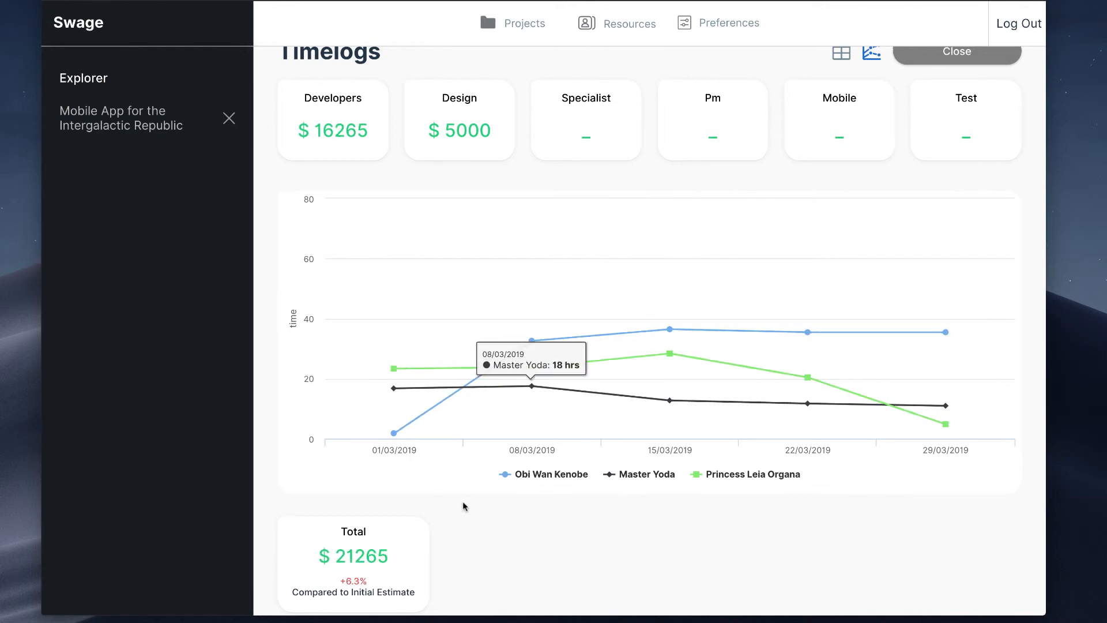
scroll(776, 215, up, 1)
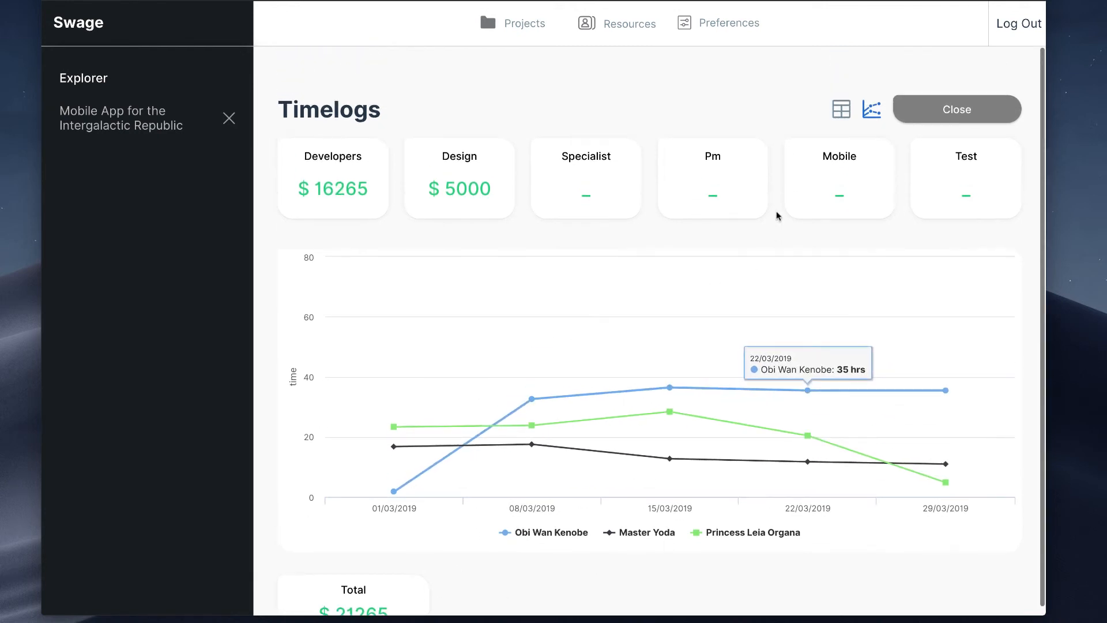
scroll(650, 238, down, 1)
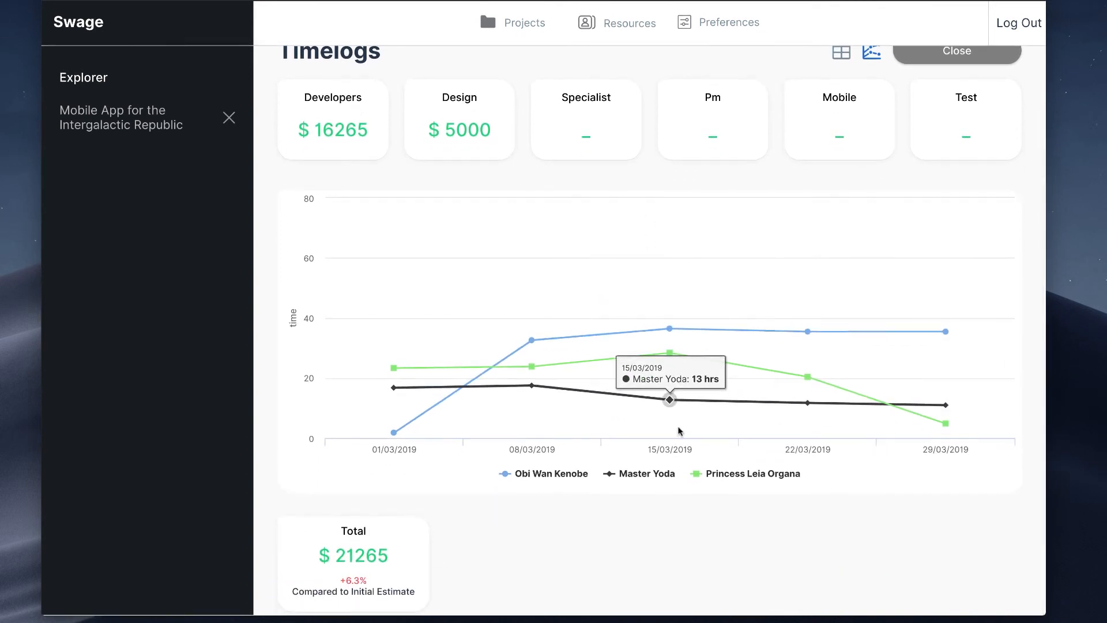
Step: Close the timelogs and save the changes to the Lightspeed Scenario
scroll(968, 161, up, 1)
click(959, 109)
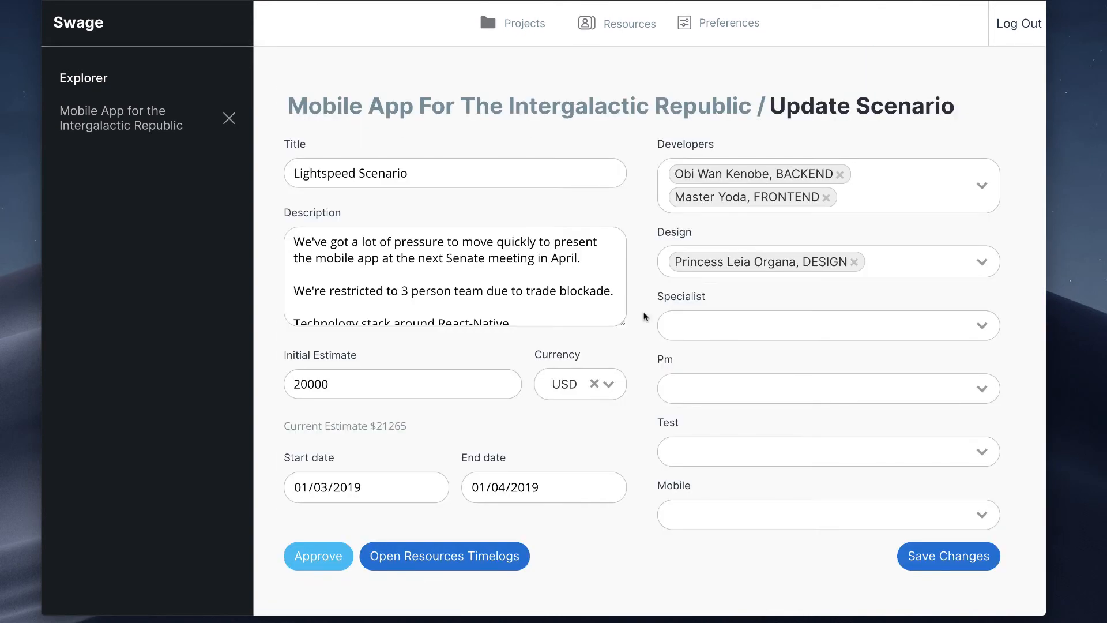
click(965, 560)
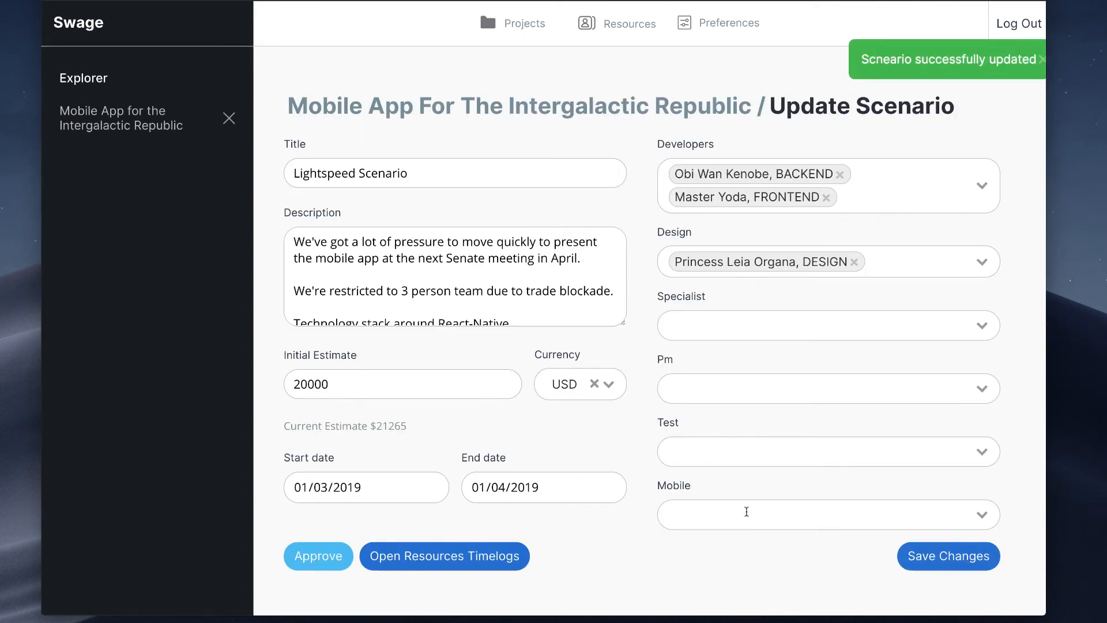
Step: Reopen the Lightspeed Scenario from the projects overview and approve it
click(514, 23)
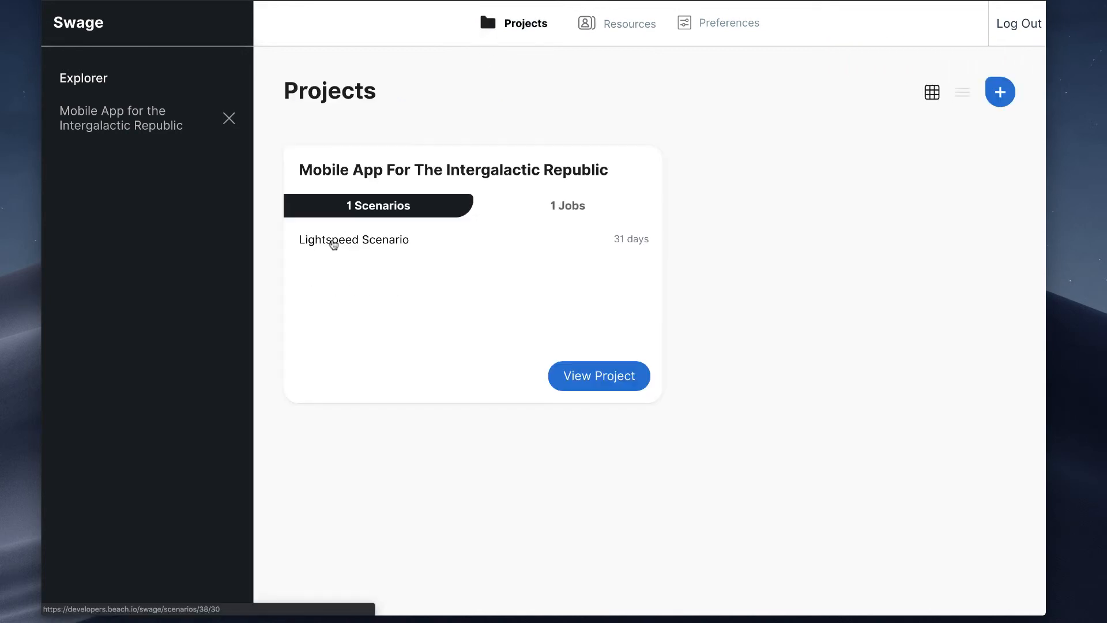
click(377, 246)
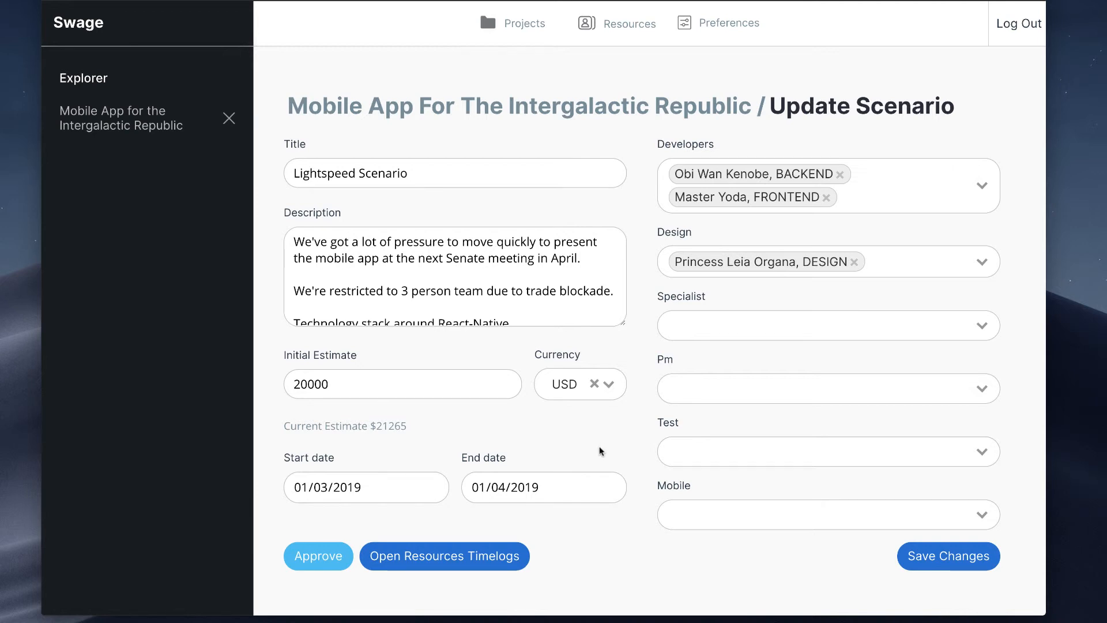
click(315, 557)
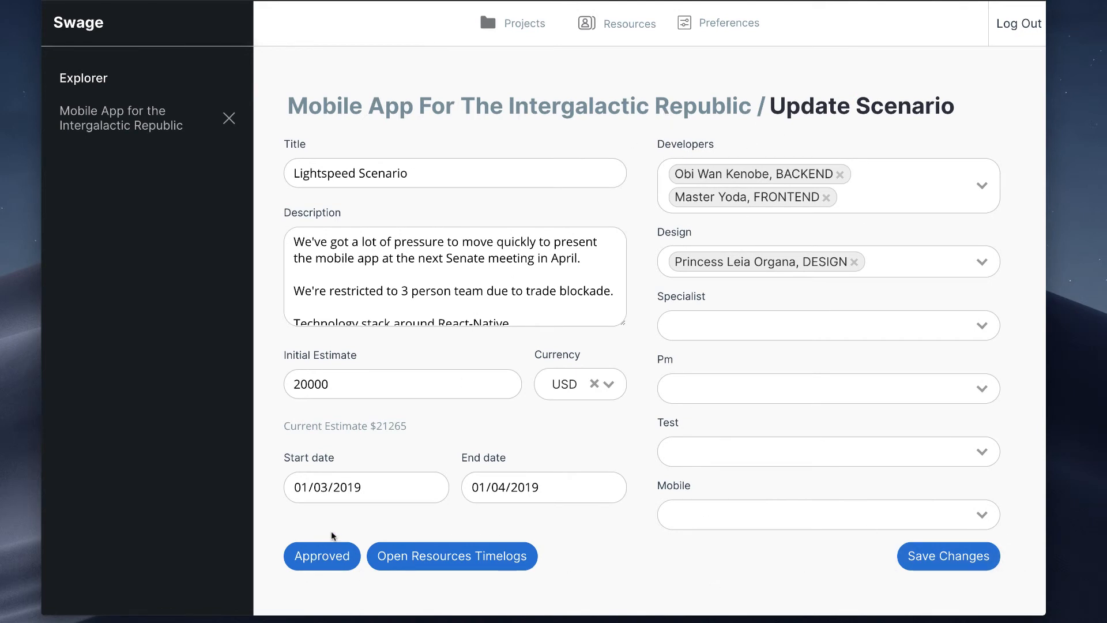
Step: Open the Lightspeed Scenario job from its project page and check which options its Specialist role offers
click(528, 29)
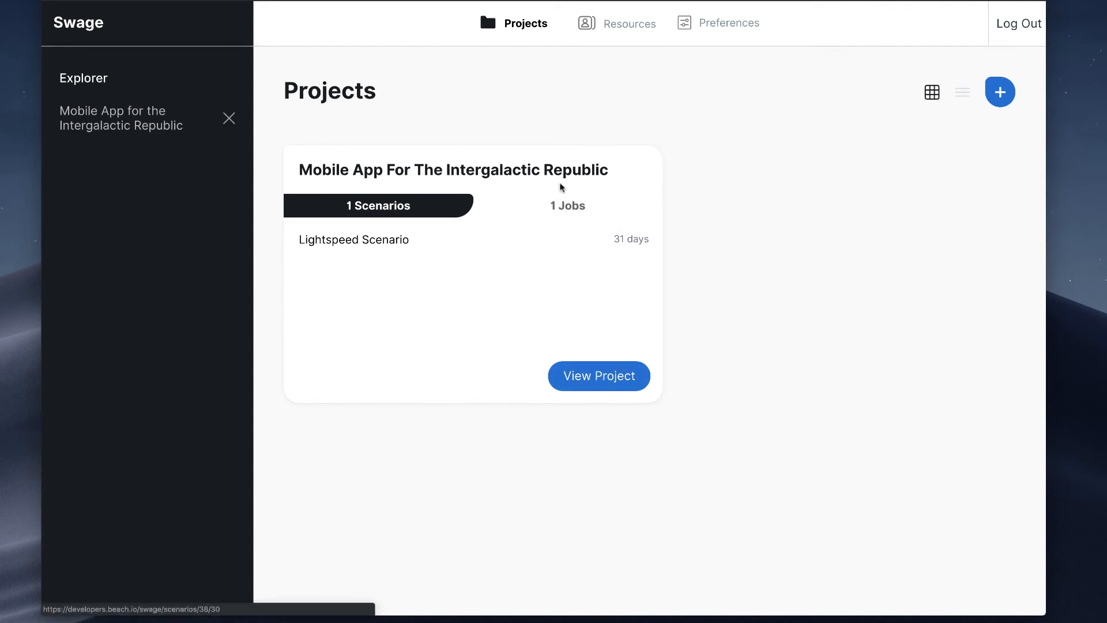
click(625, 380)
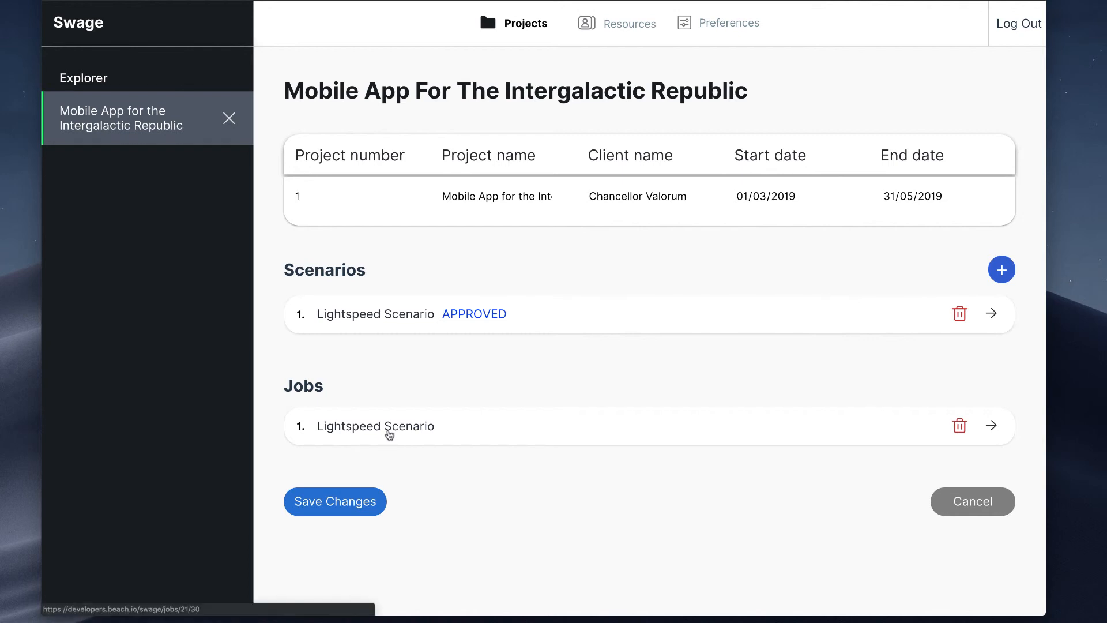
click(357, 428)
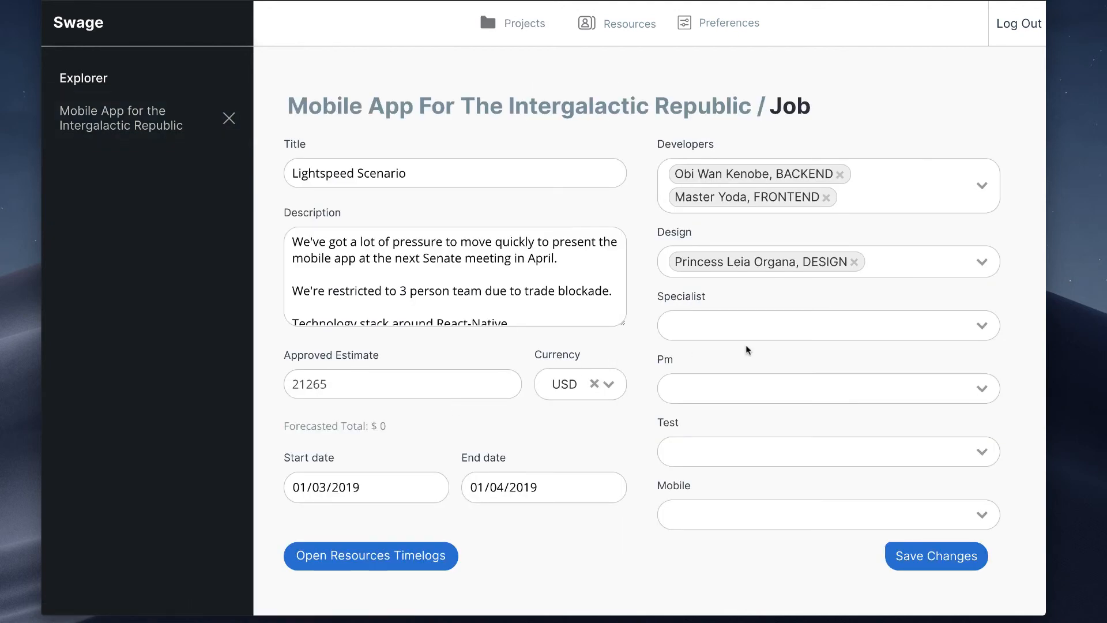
scroll(647, 206, down, 1)
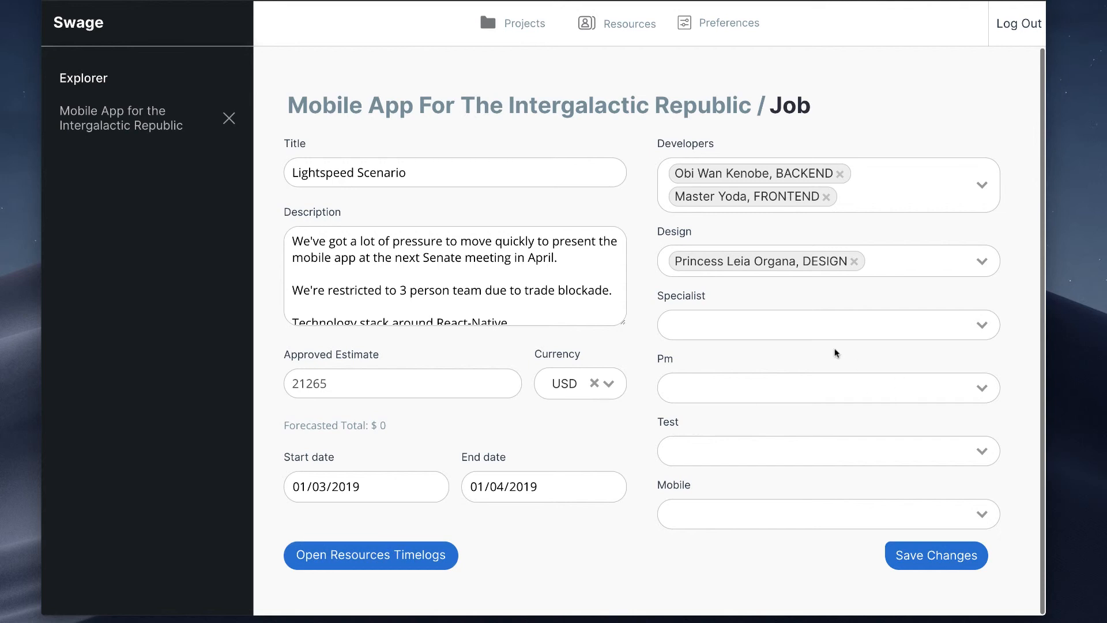
click(772, 321)
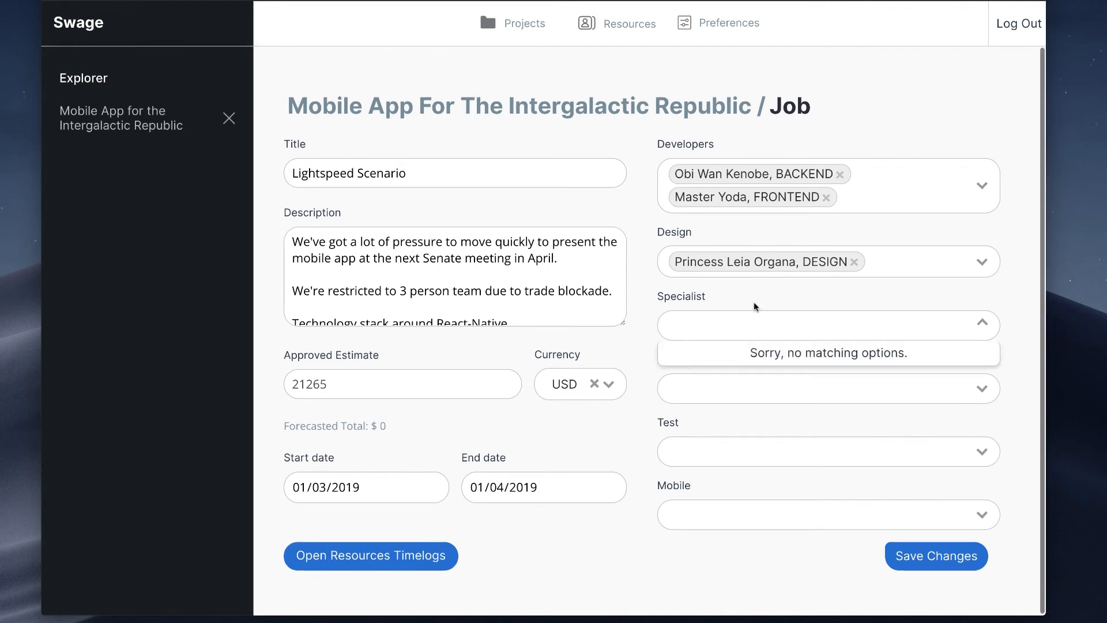
click(752, 302)
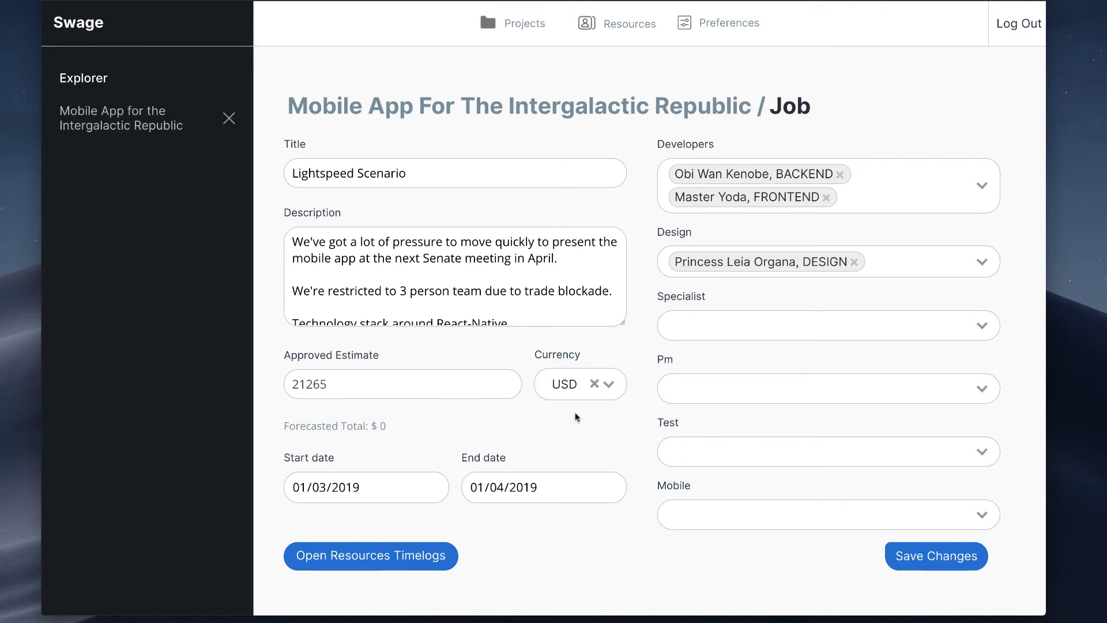
Step: Open the job's resource timelogs and review the chart and total against the approved scenario
click(396, 562)
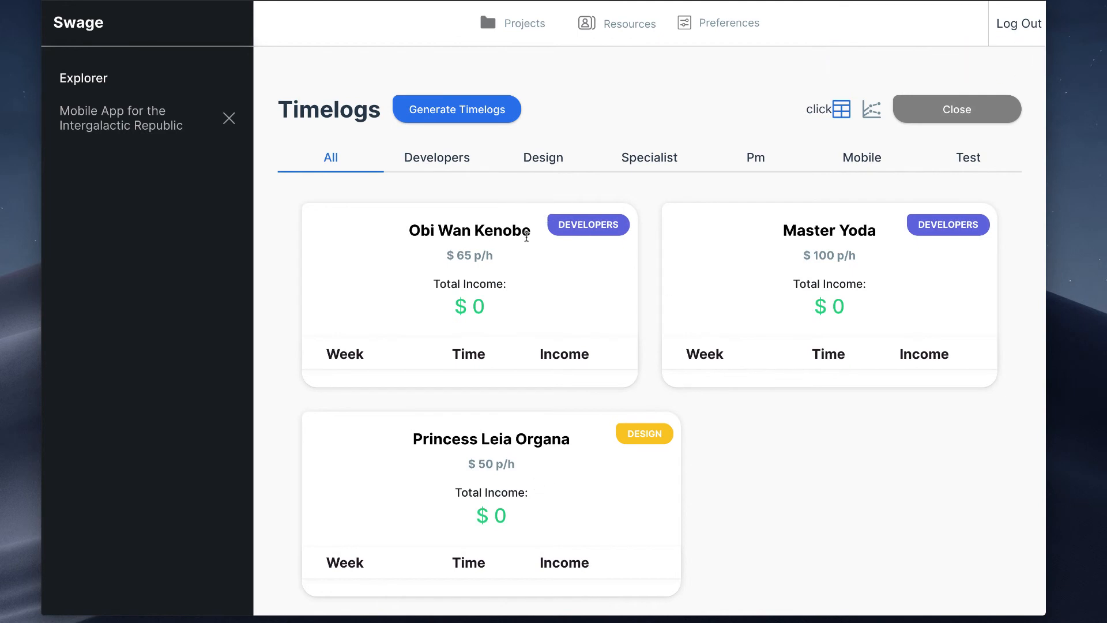
click(880, 113)
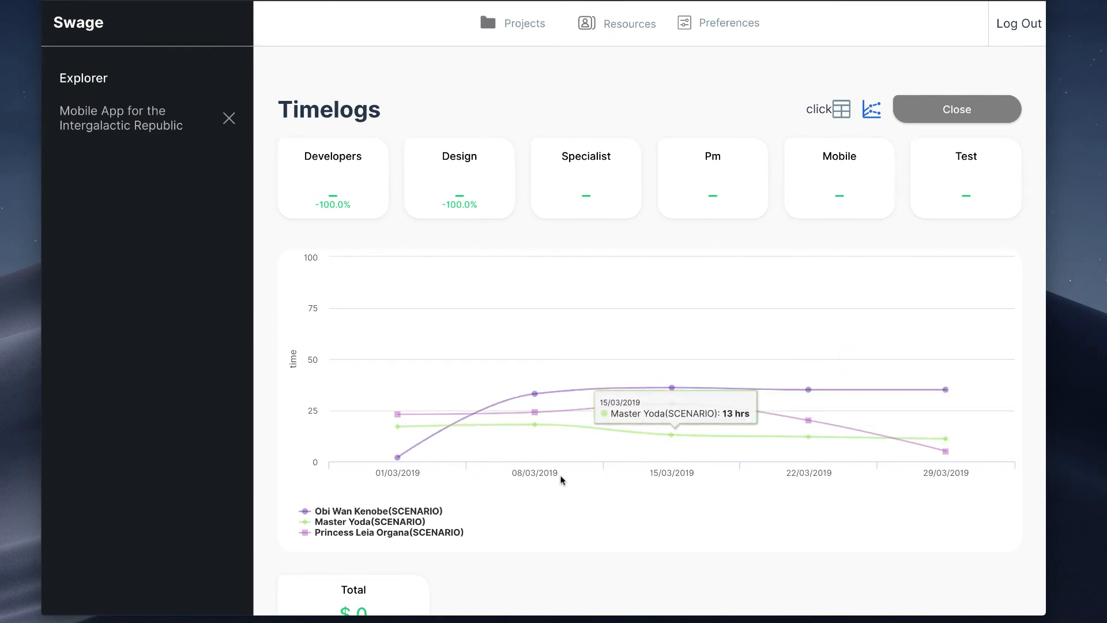
scroll(621, 502, down, 1)
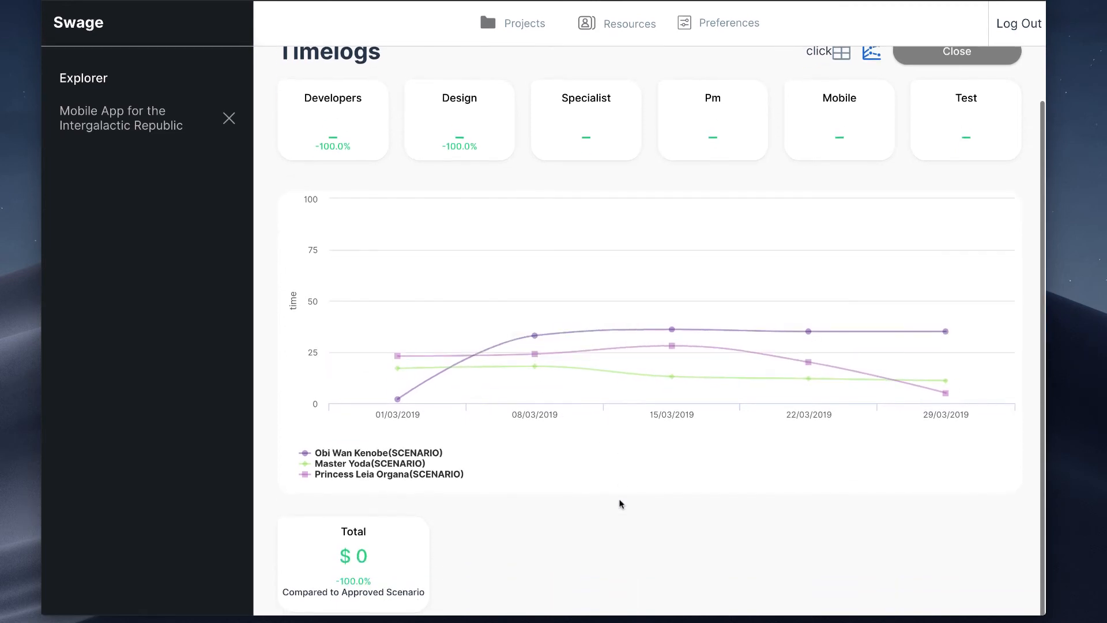
scroll(635, 477, up, 1)
scroll(635, 477, down, 1)
scroll(634, 476, up, 2)
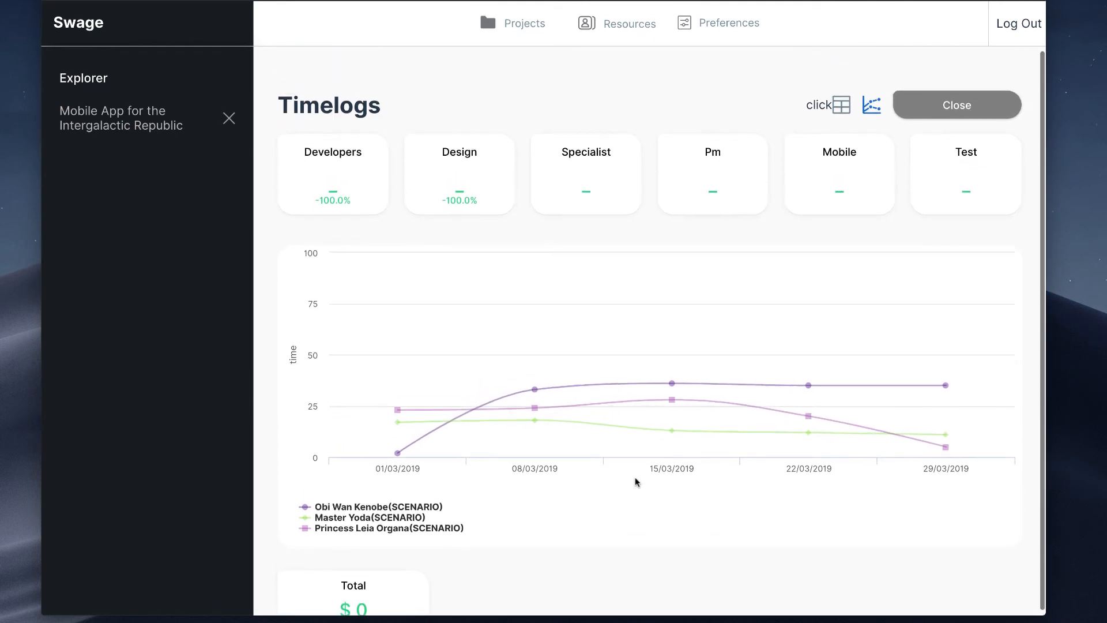
Step: Generate the job's weekly timelogs and set the $65 p/h developer's time for 01/03/2019 to 10 in the table
click(850, 112)
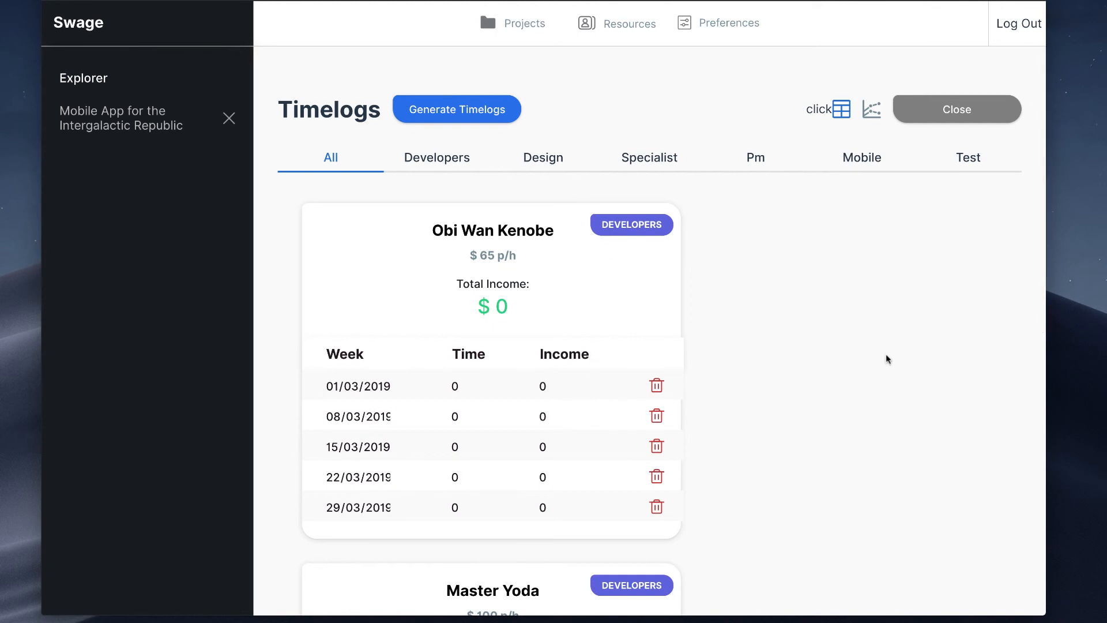
scroll(888, 358, down, 5)
scroll(886, 358, up, 5)
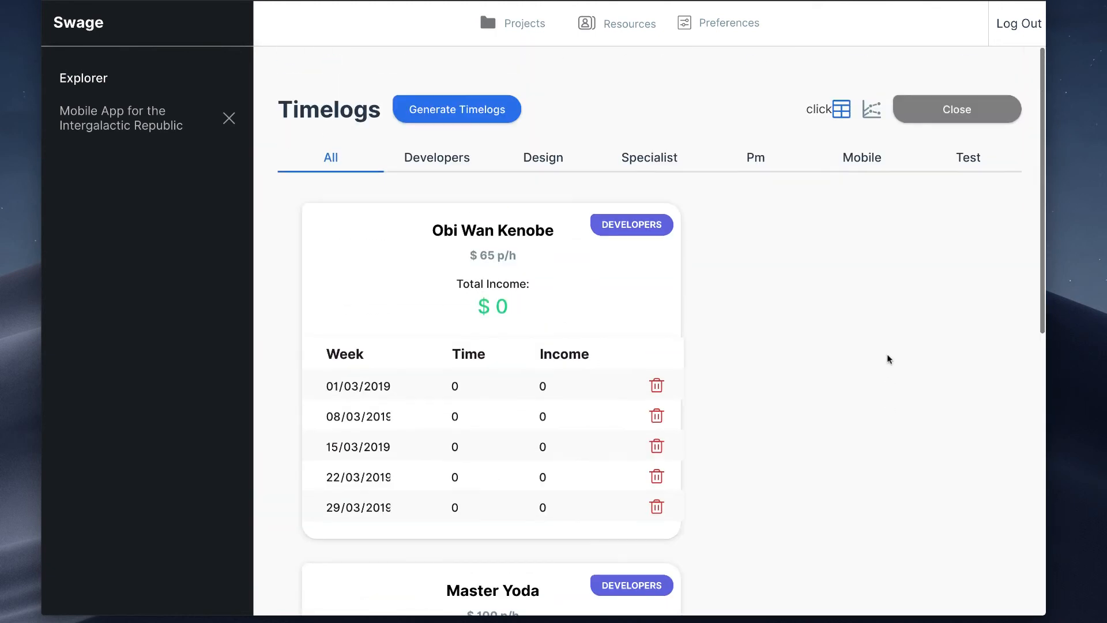
click(488, 378)
key(BackSpace)
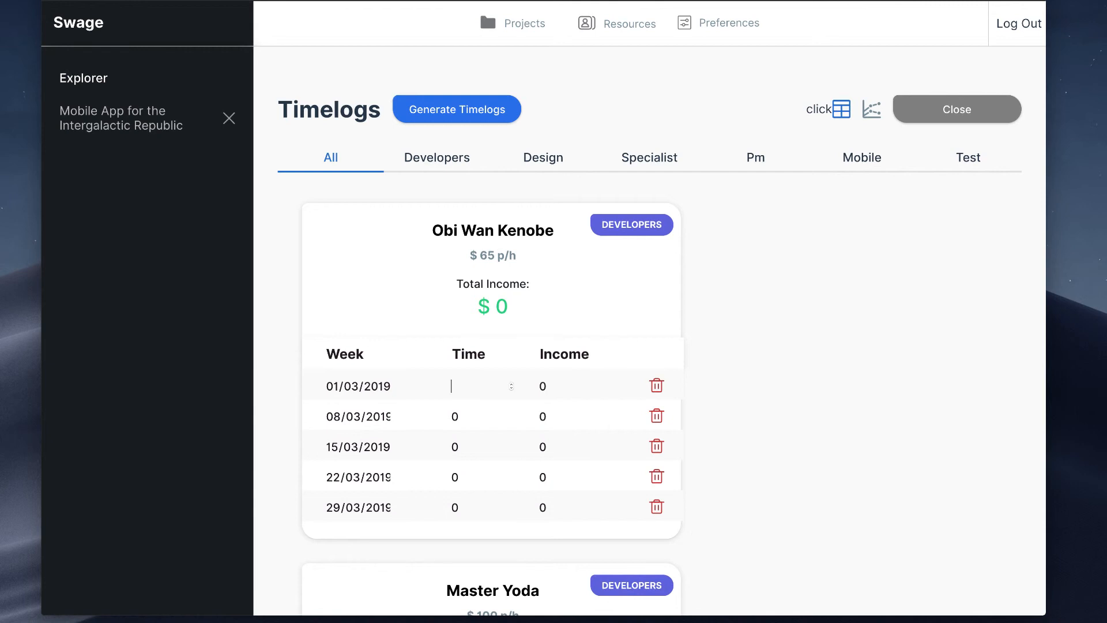
text(10)
Step: Set the $100 p/h developer's time for 01/03/2019 to 10 in the job's timelogs table
scroll(507, 350, down, 5)
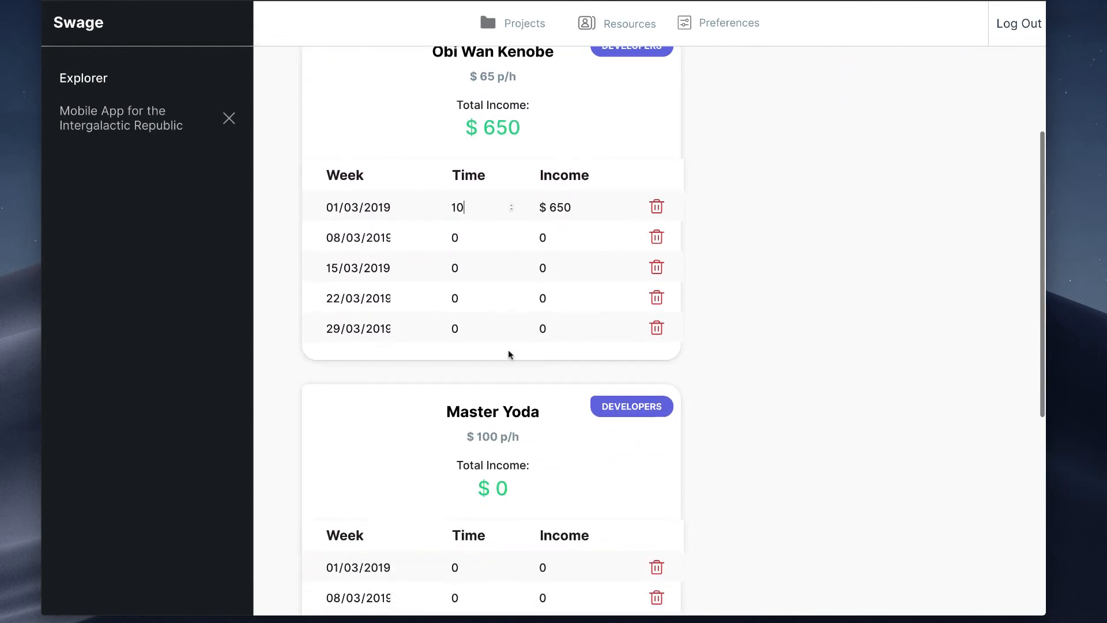
scroll(484, 477, down, 2)
click(460, 415)
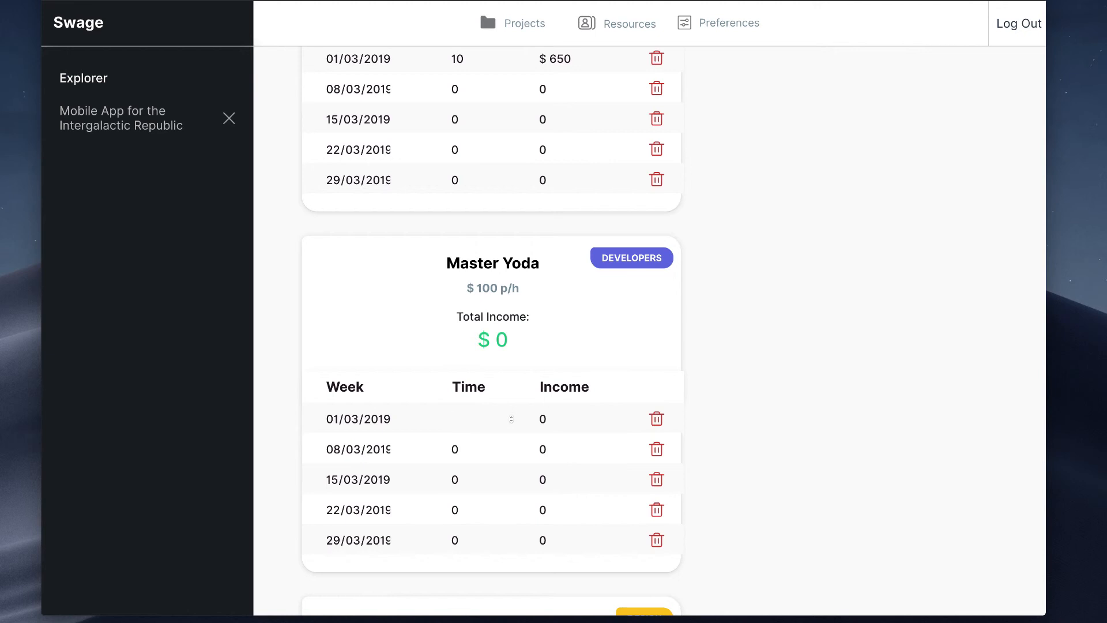
text(10)
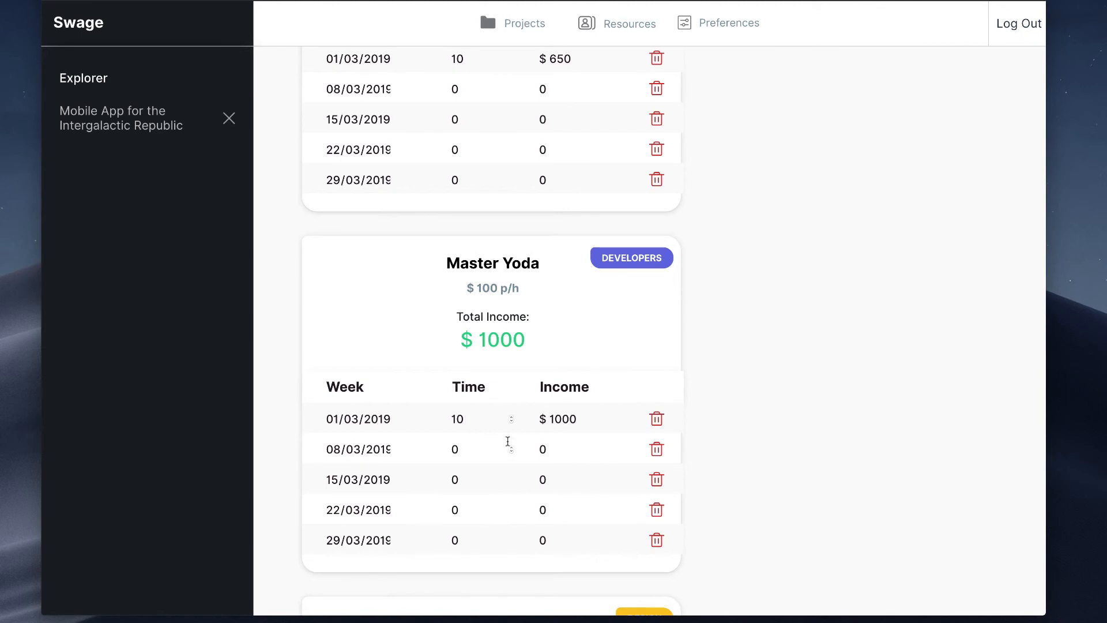
Step: Set the design resource's time for 01/03/2019 to 40 in the job's timelogs table
scroll(510, 469, down, 5)
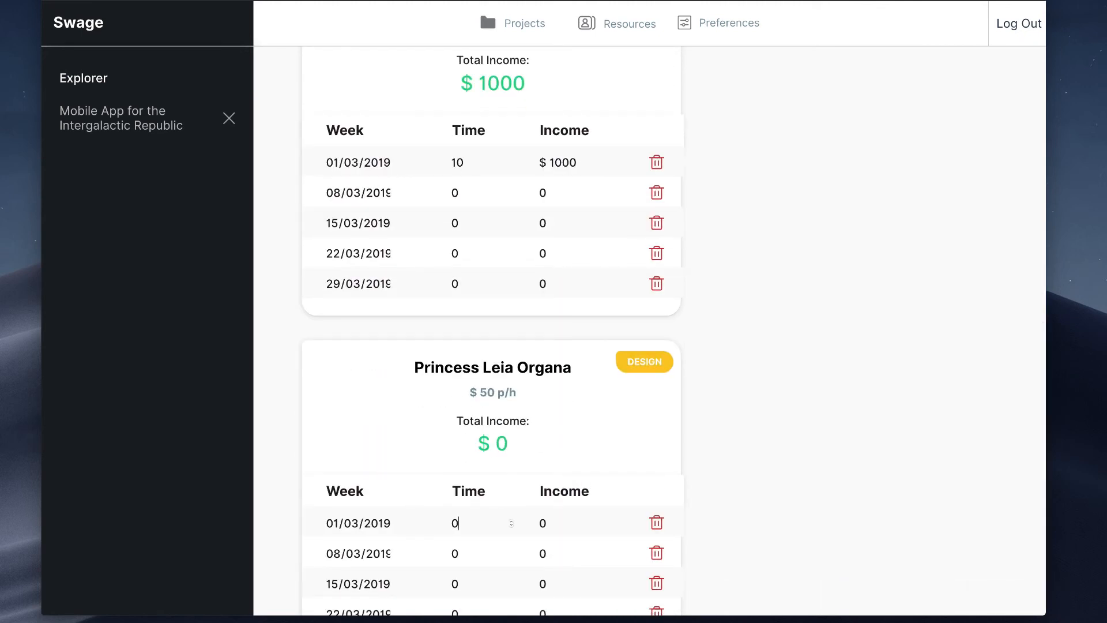
click(460, 520)
key(BackSpace)
text(40)
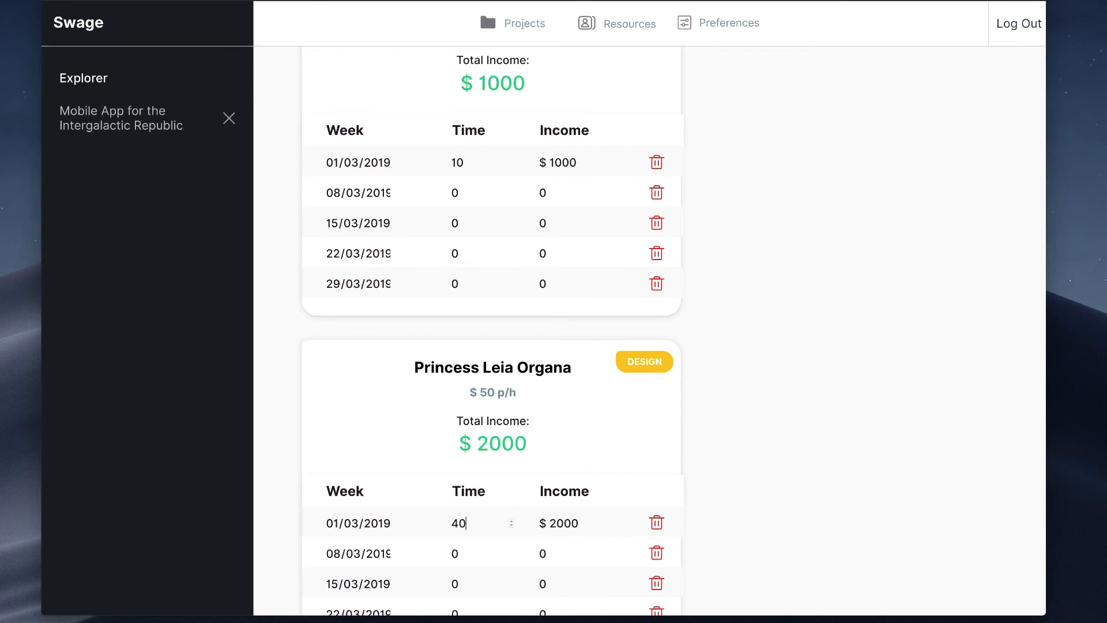
Step: Show the job's timelogs as a chart and hide the three scenario lines
scroll(783, 435, up, 2)
scroll(823, 412, up, 9)
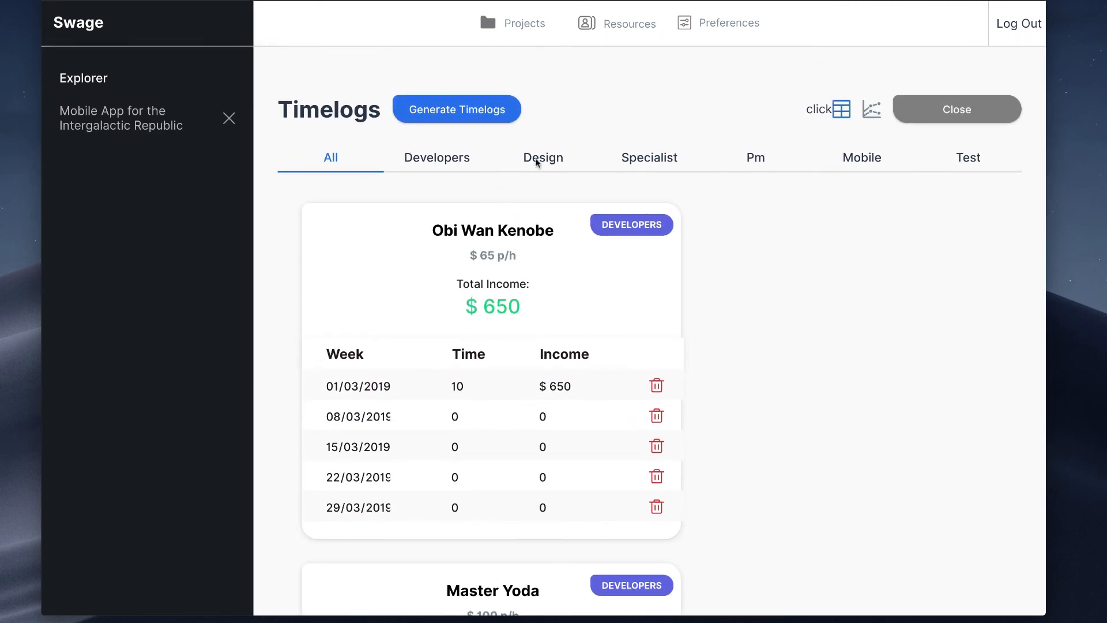
click(863, 109)
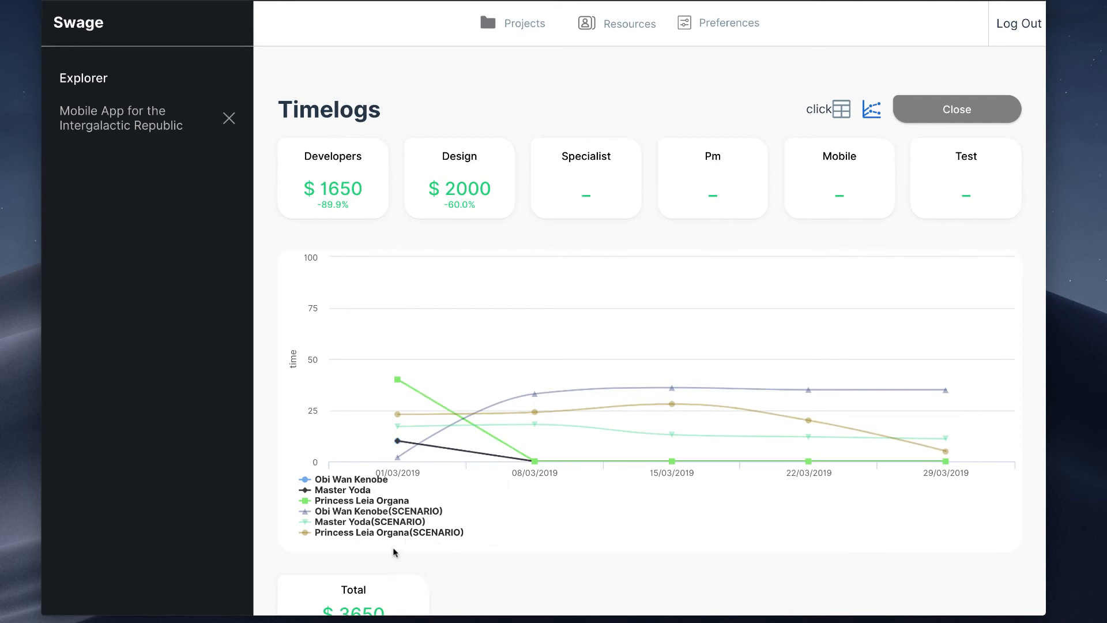
mouse_move(397, 379)
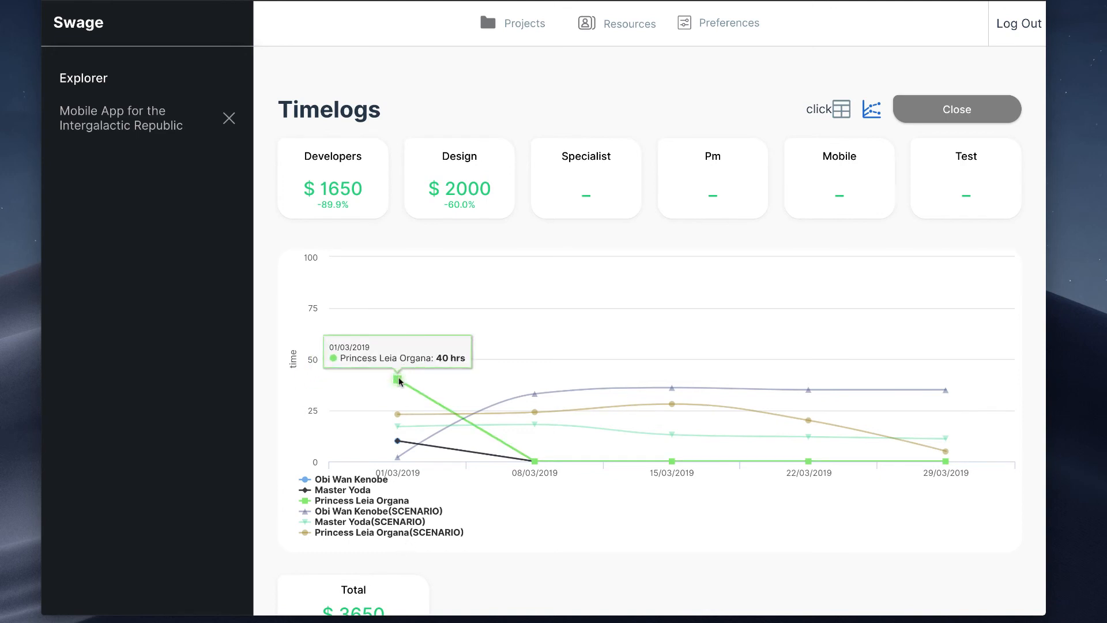
click(400, 531)
click(400, 523)
click(403, 511)
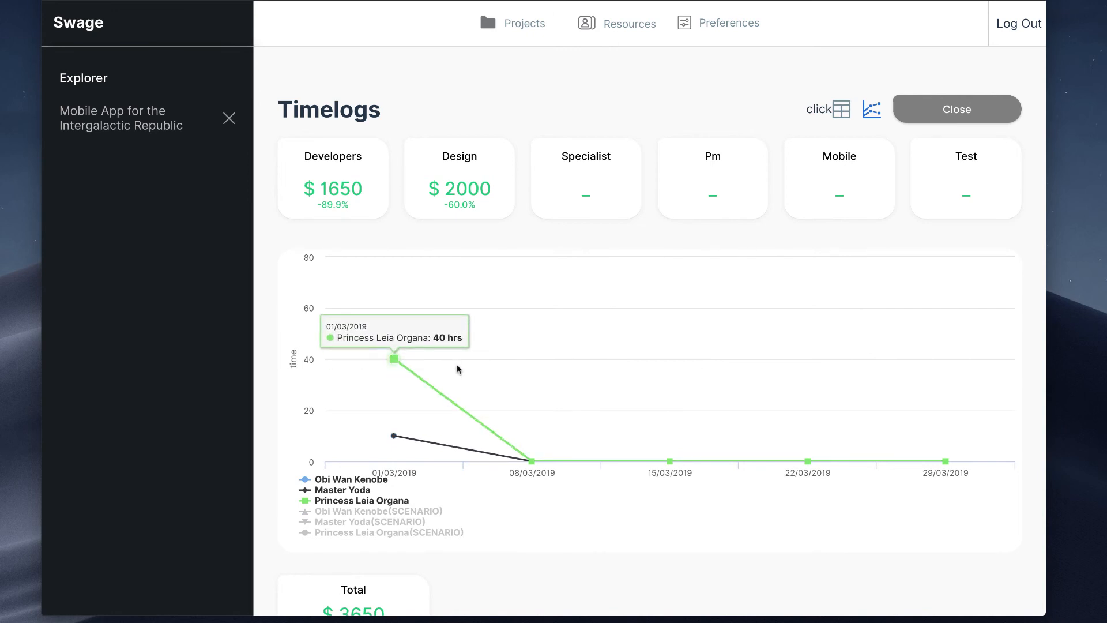
Step: Raise the $100 p/h developer's 01/03/2019 hours to about 14 and show only the $65 p/h developer's actual and scenario lines
mouse_move(408, 455)
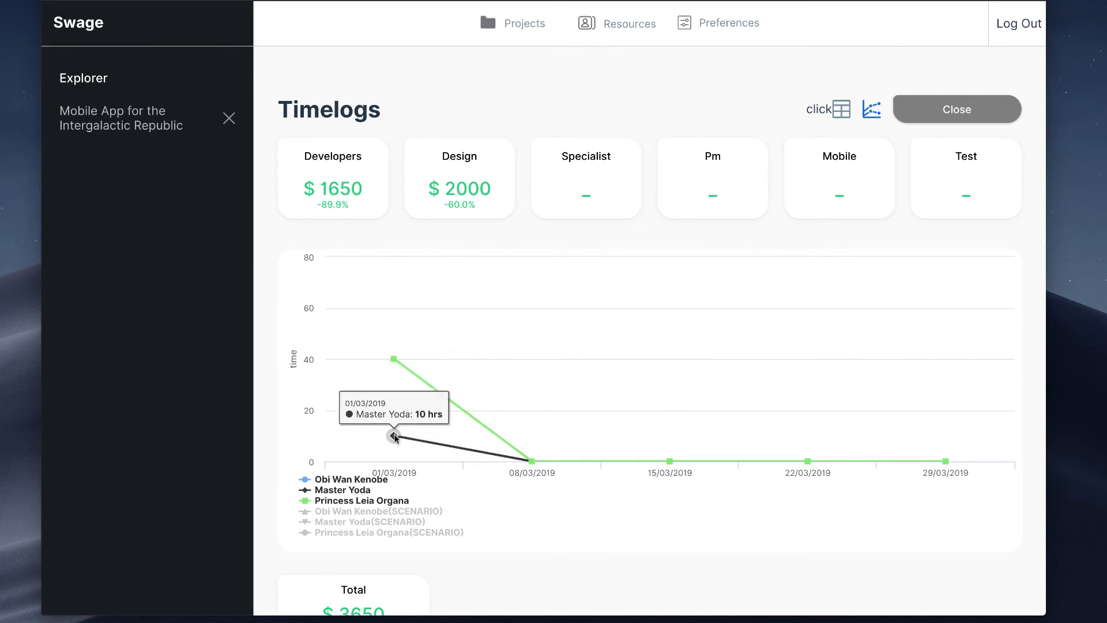
drag(395, 437, 396, 428)
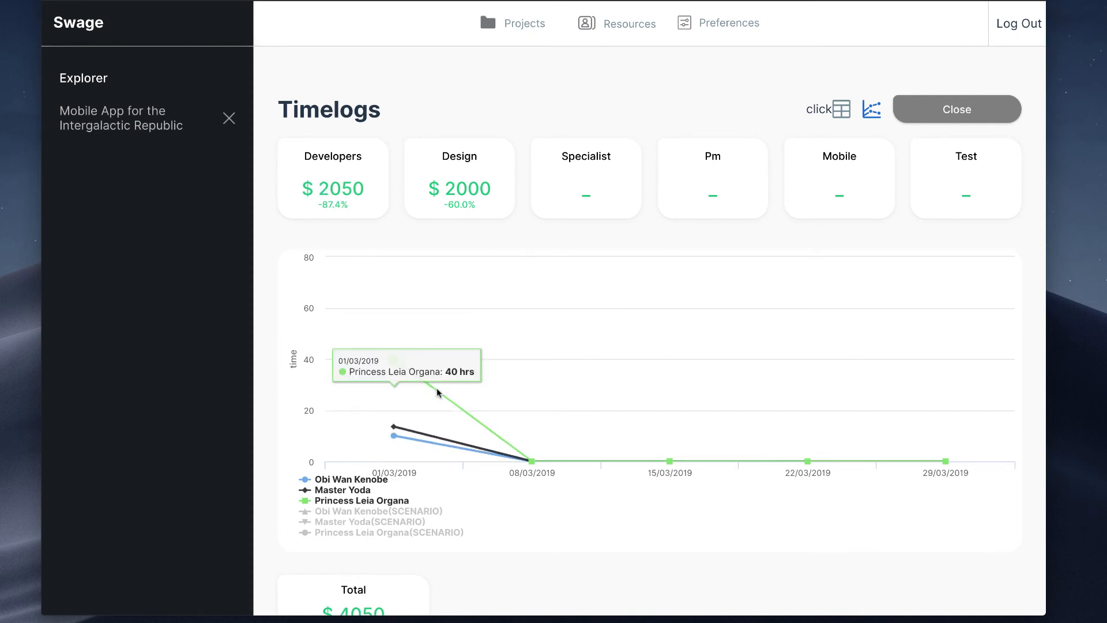
click(361, 490)
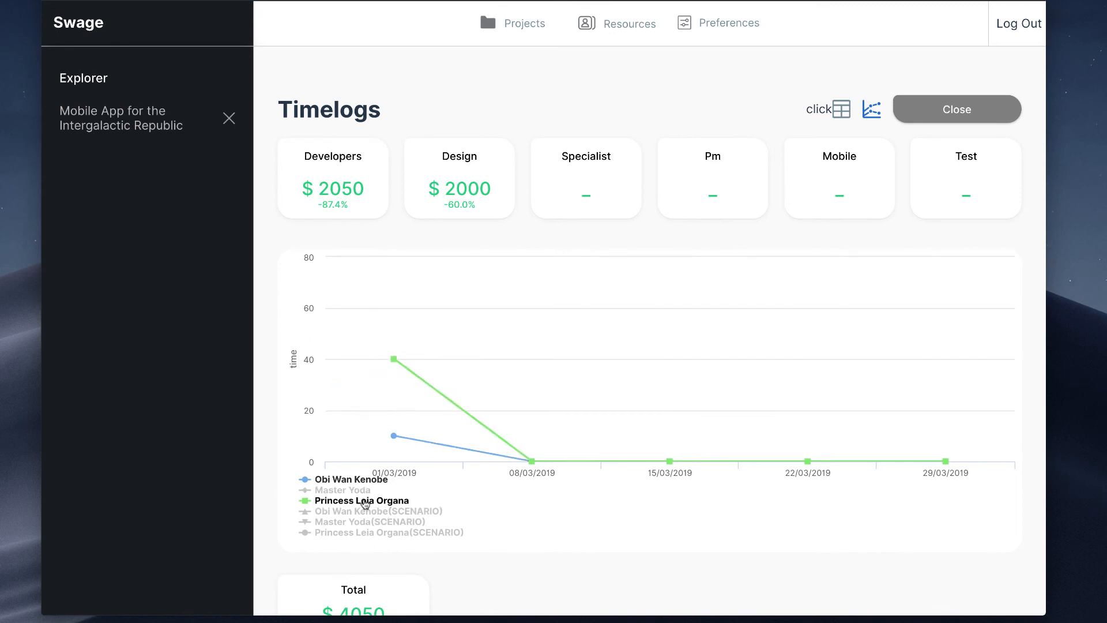
click(364, 502)
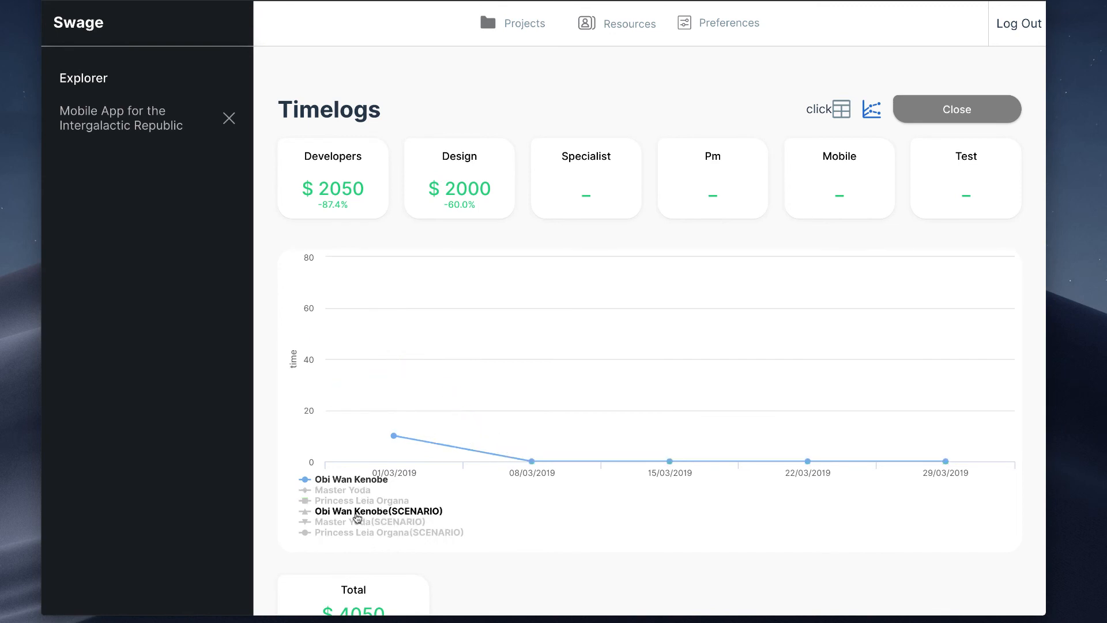
click(357, 513)
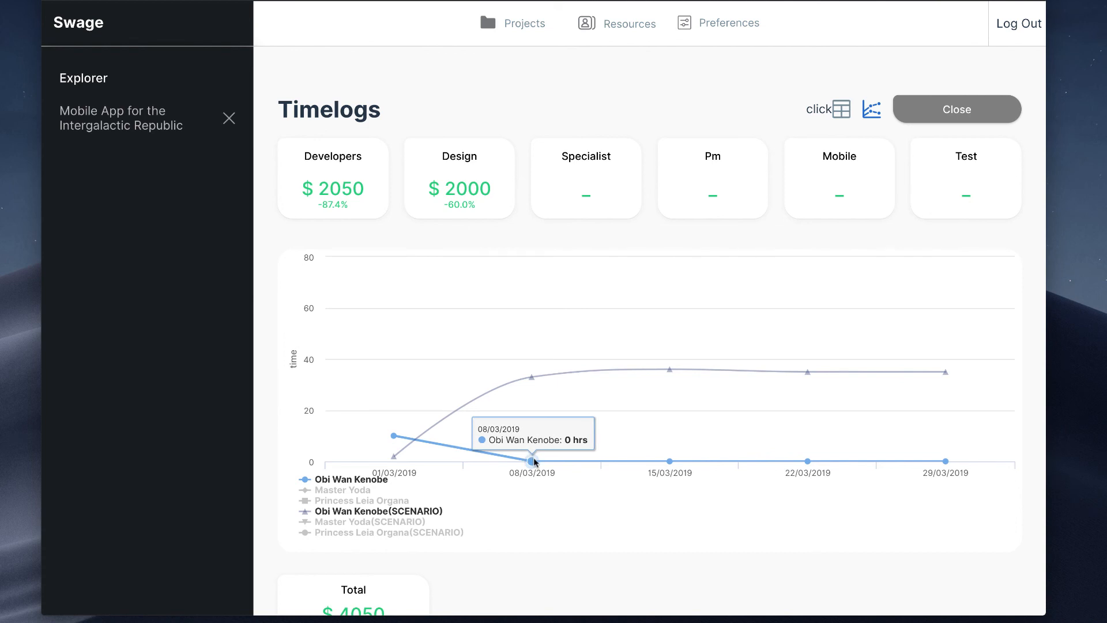
Step: Set the $65 p/h developer's chart hours to about 24, 42, 26 and 23 for the four weeks from 08/03/2019, and check the total
drag(533, 460, 531, 398)
drag(669, 460, 680, 351)
drag(807, 461, 823, 399)
drag(944, 460, 967, 416)
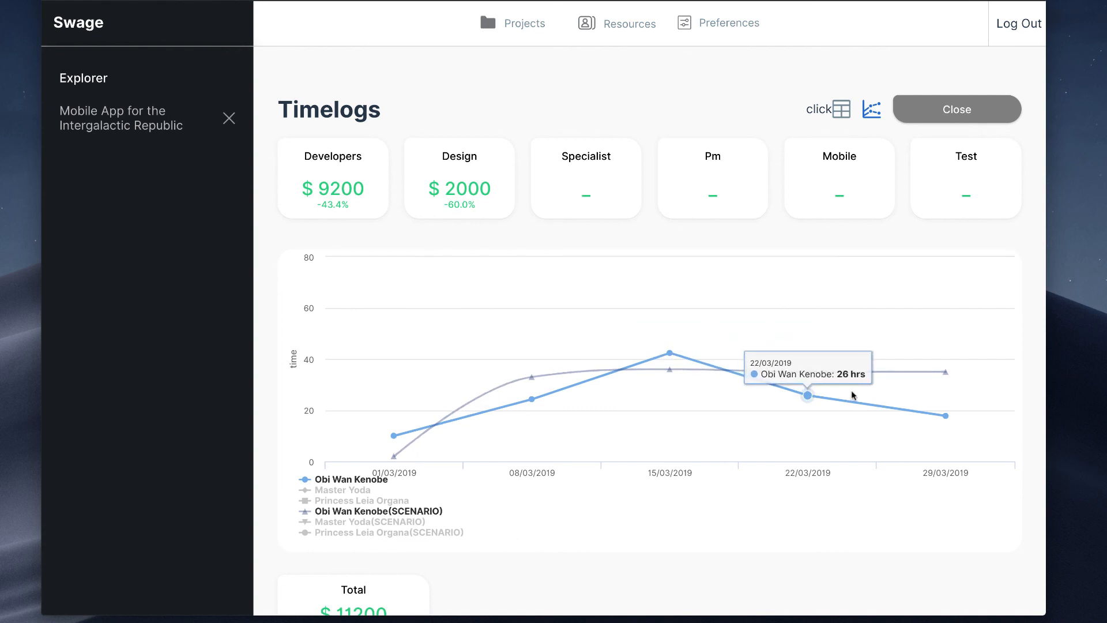
click(342, 489)
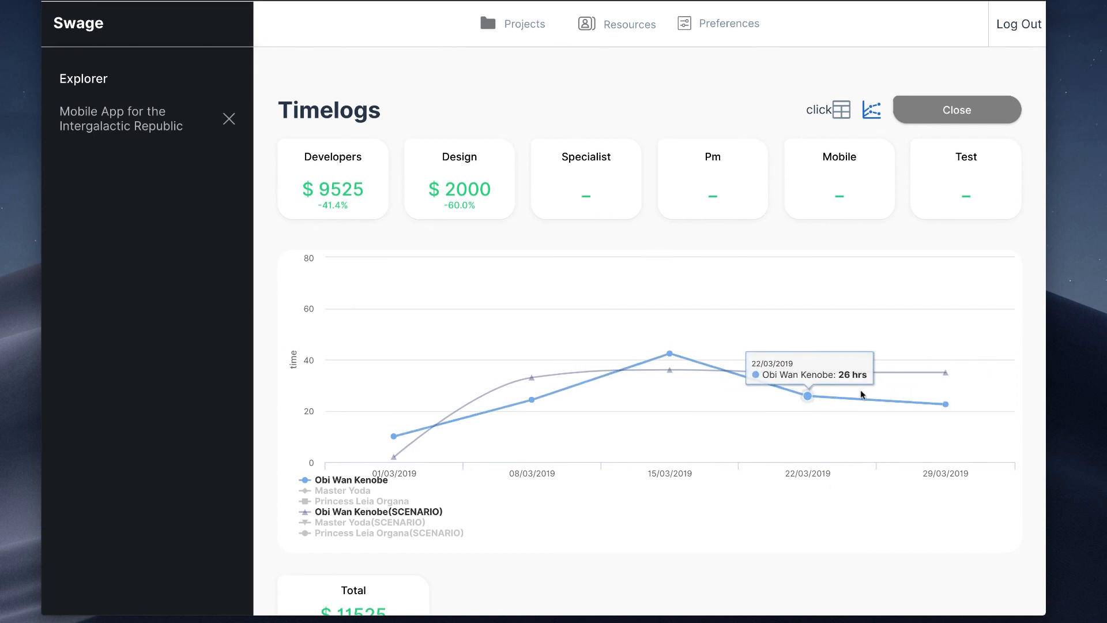
scroll(860, 389, down, 1)
scroll(816, 503, up, 1)
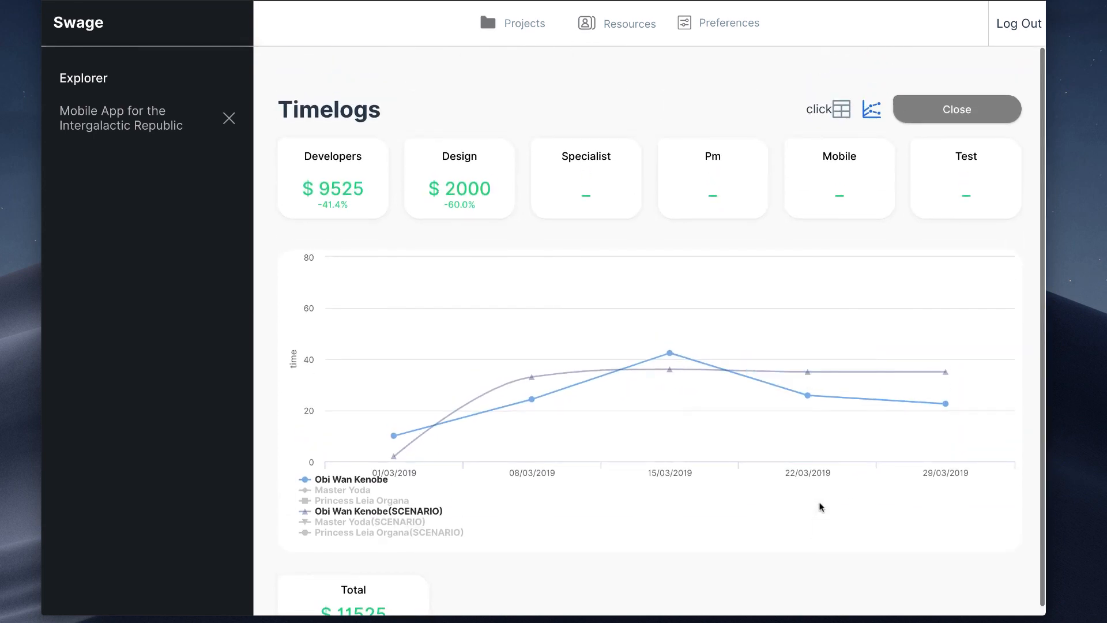